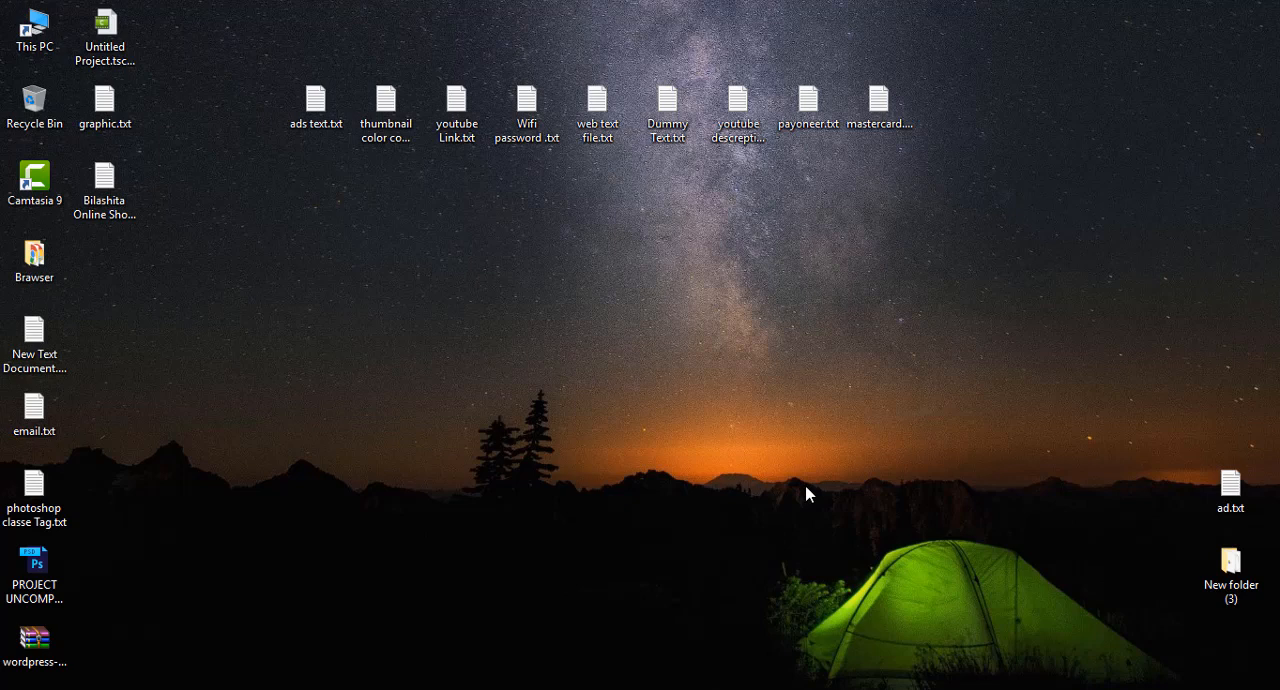
- Switch to Photoshop and make the Crop tool active
left_click(470, 630)
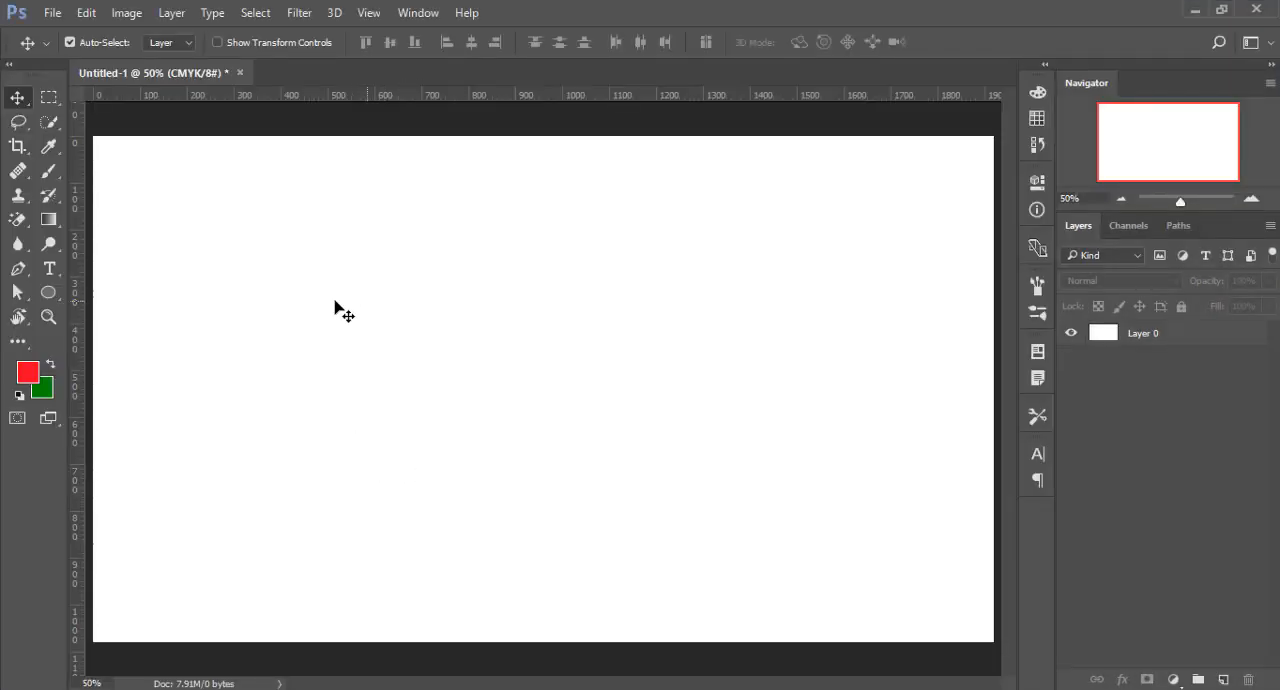
left_click(18, 121)
left_click(48, 123)
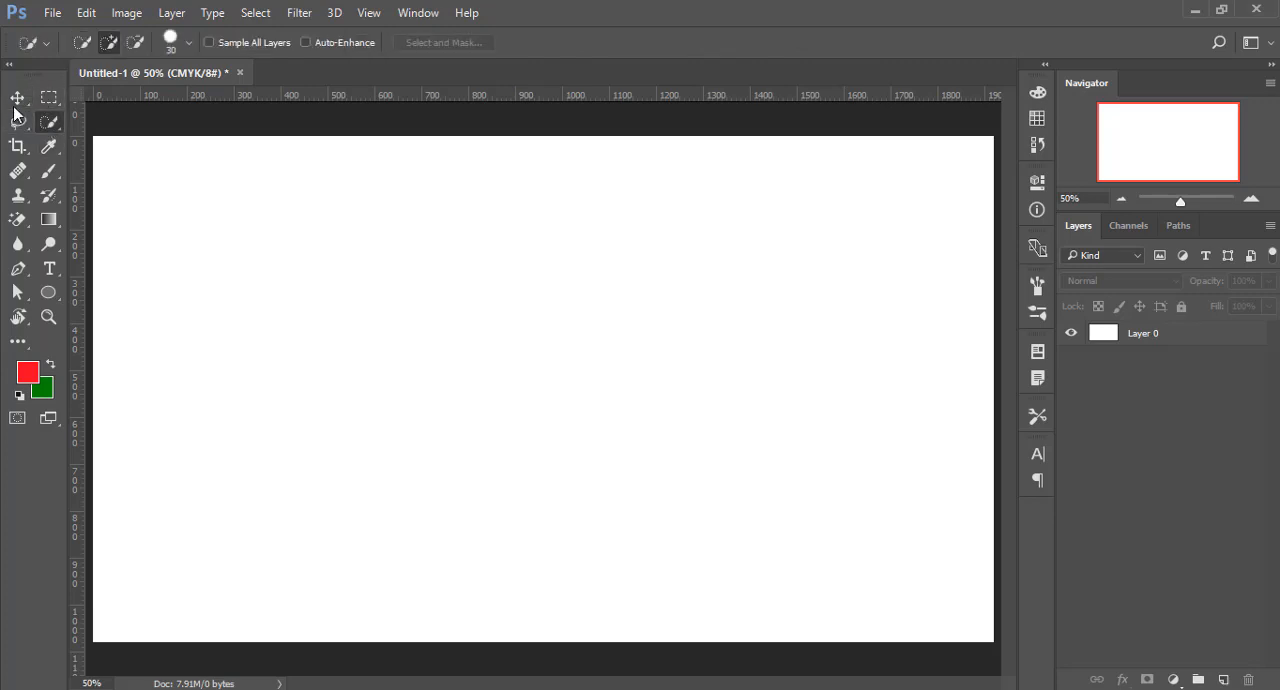
left_click(15, 100)
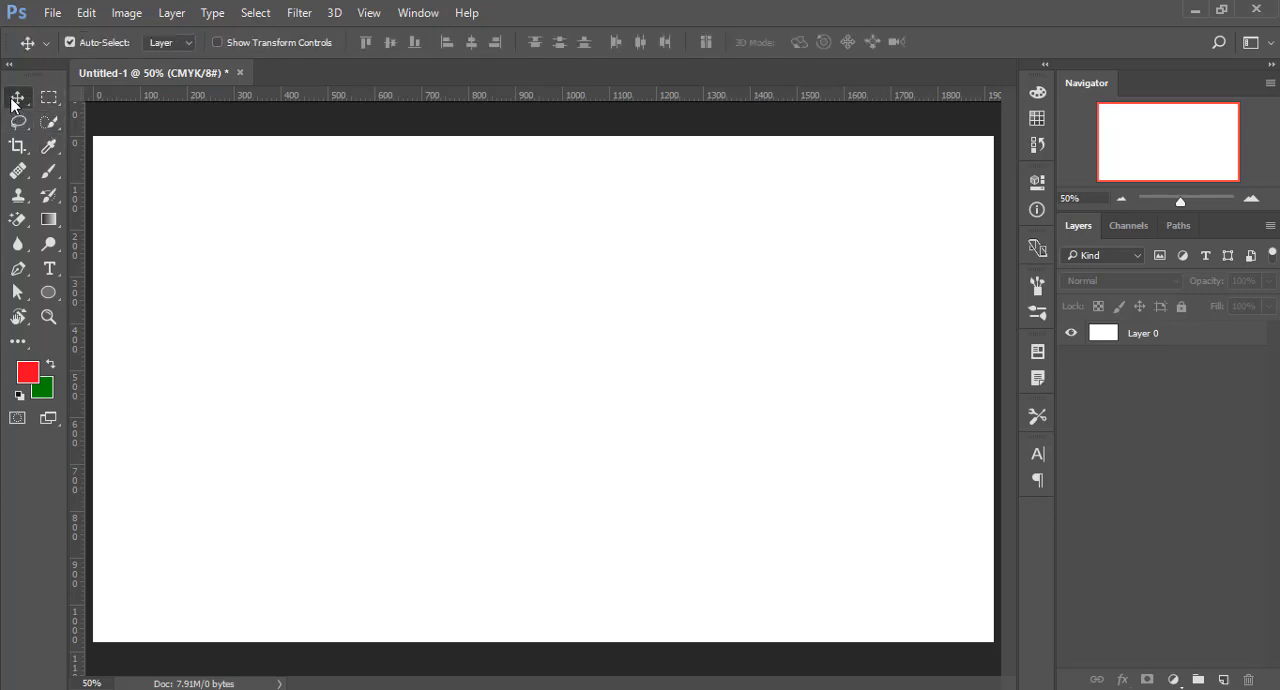
left_click(43, 152)
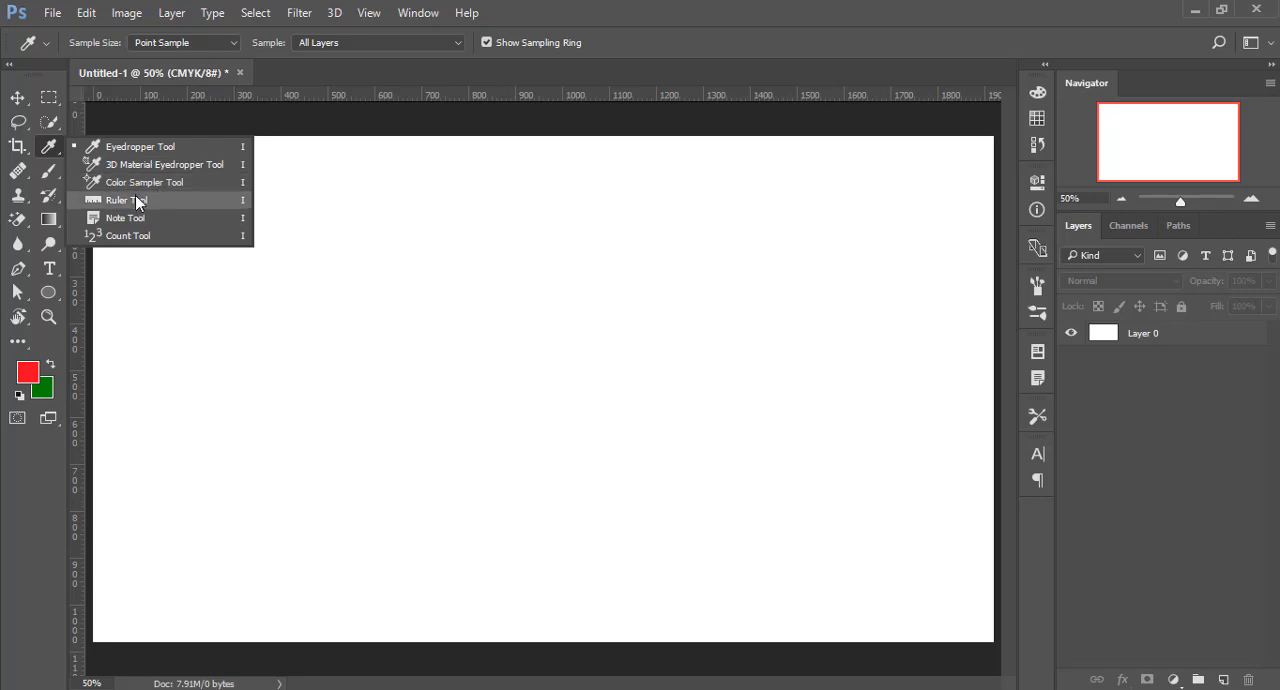
left_click(44, 152)
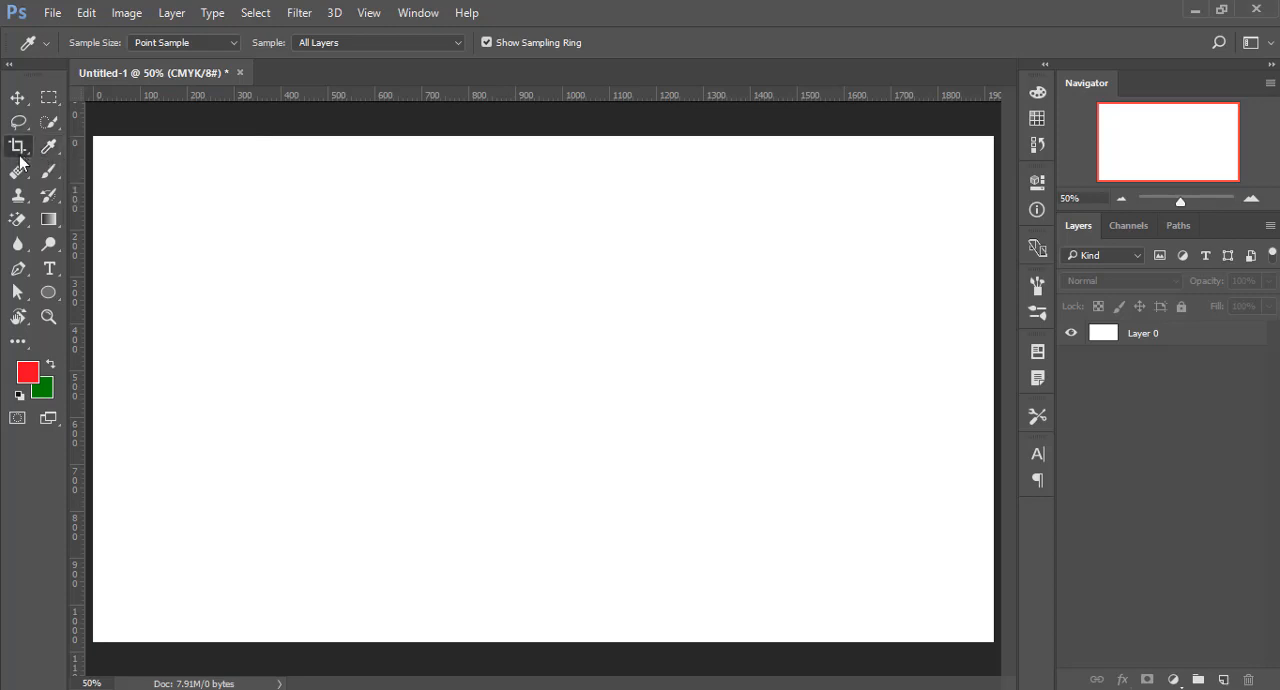
left_click_drag(17, 146, 62, 150)
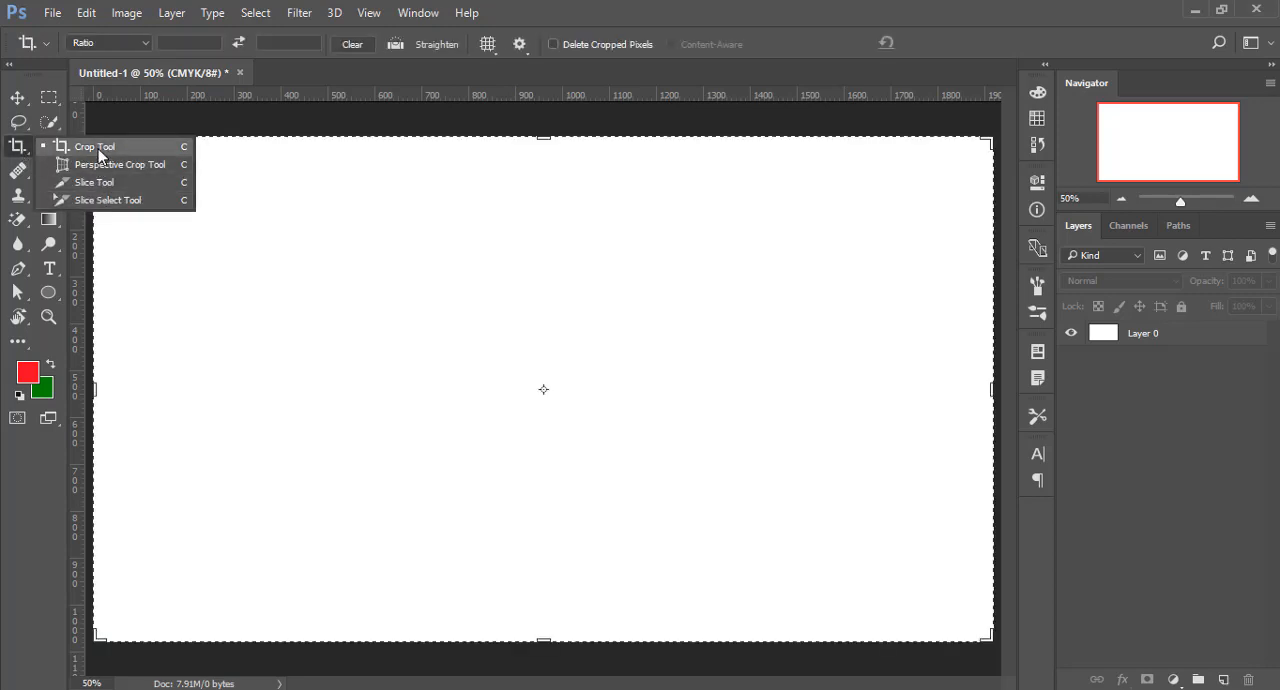
left_click(17, 148)
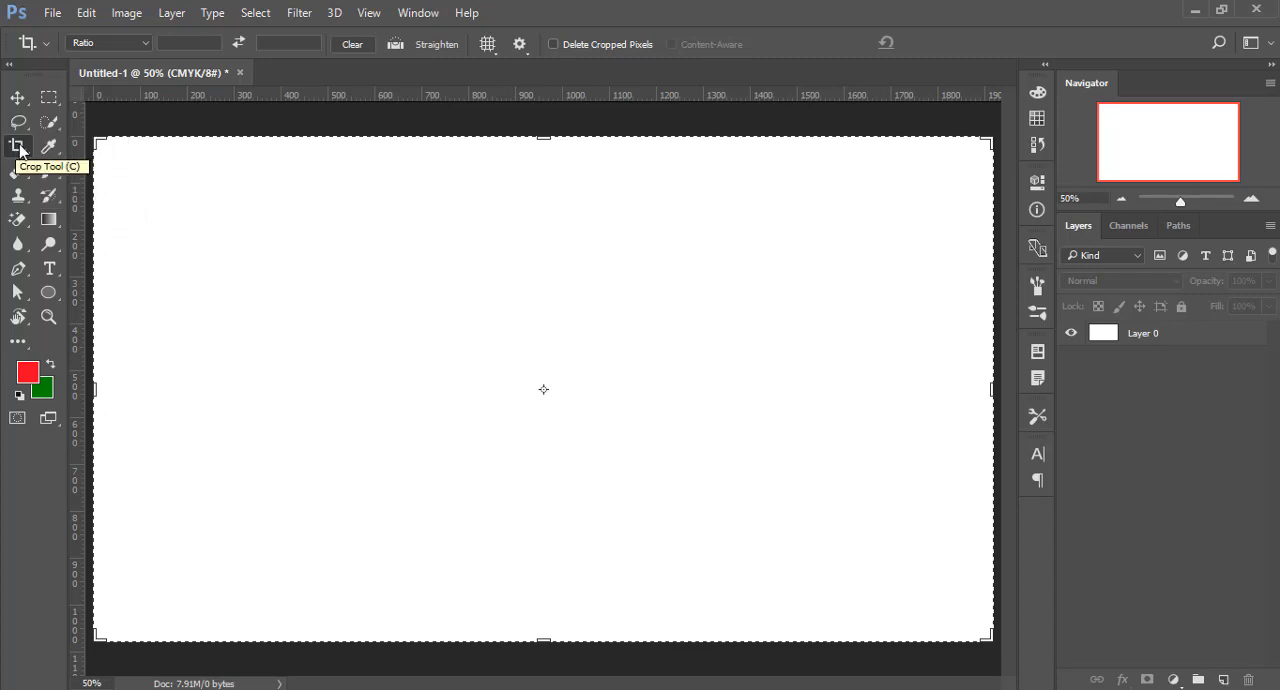
- Open the stock photo 8747232-Portrait-of-handsome-man-smiling-at-home--Stock-Photo.jpg
left_click(51, 12)
left_click(62, 52)
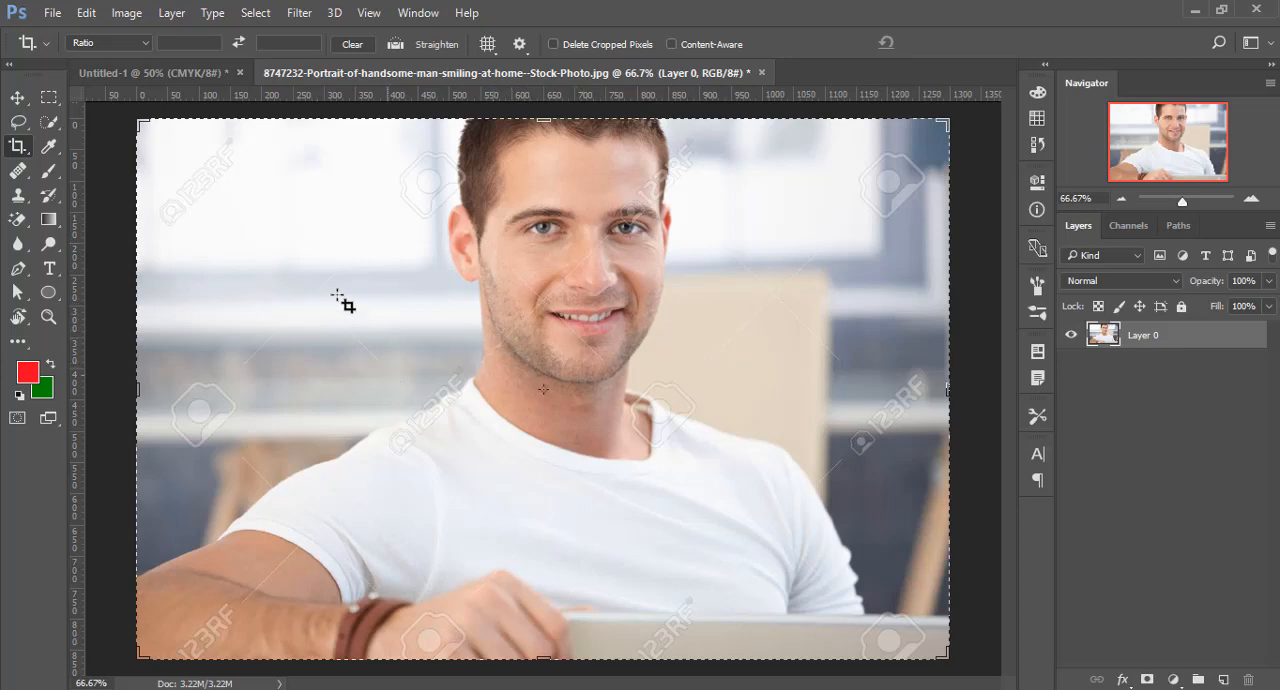
- Crop the portrait freehand to about 724 px wide around the man's head and torso, and reapply the same crop
left_click(463, 315)
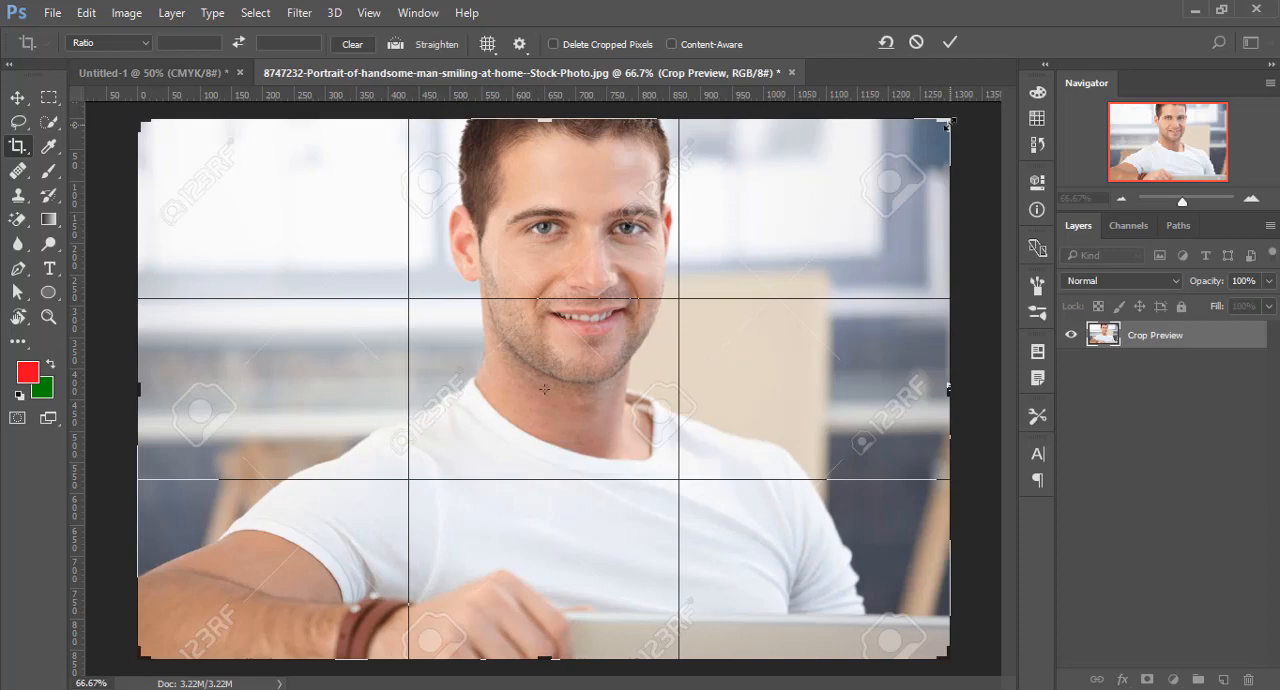
mouse_move(946, 124)
left_mouse_down()
mouse_move(846, 206)
mouse_move(891, 163)
mouse_move(853, 178)
mouse_move(952, 106)
mouse_move(942, 127)
left_mouse_up()
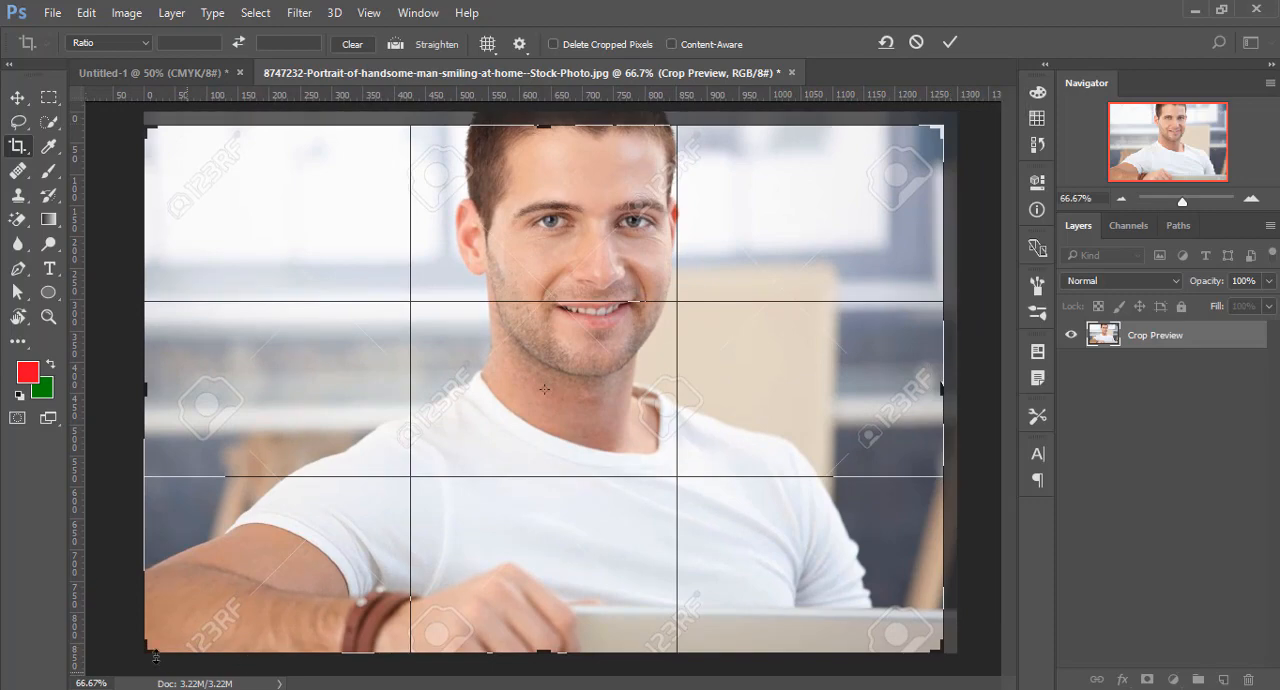
left_click_drag(152, 654, 207, 636)
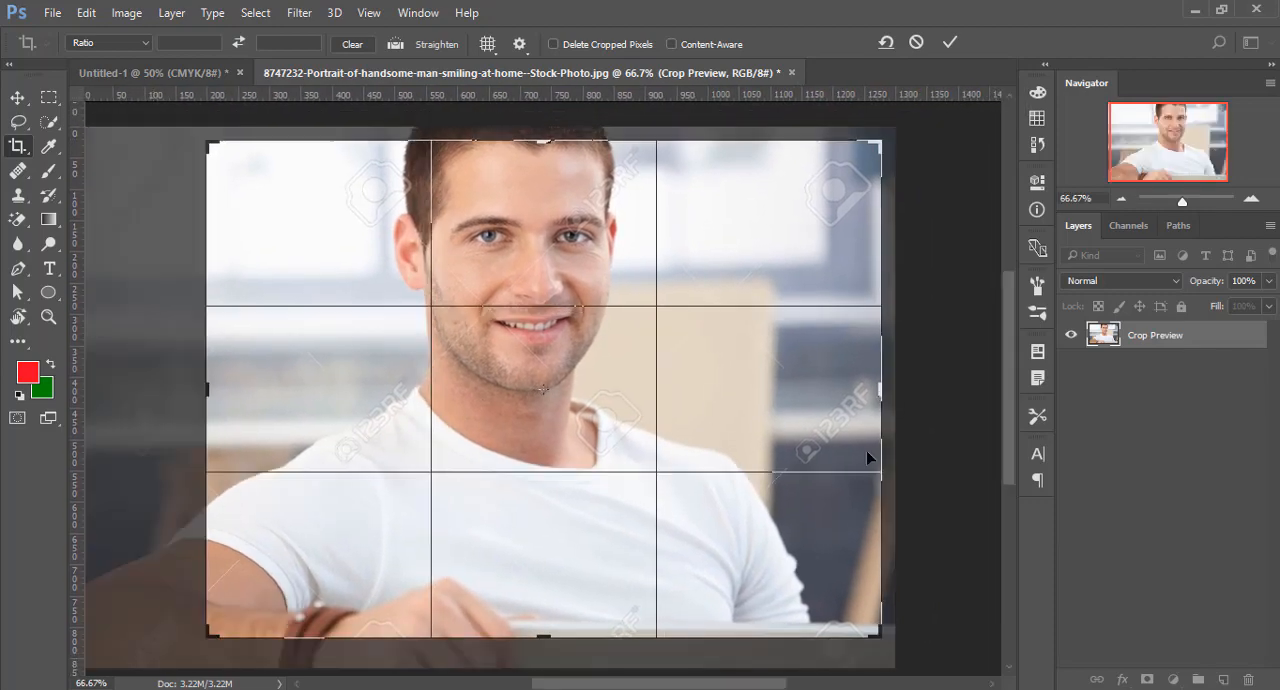
left_click_drag(880, 396, 780, 403)
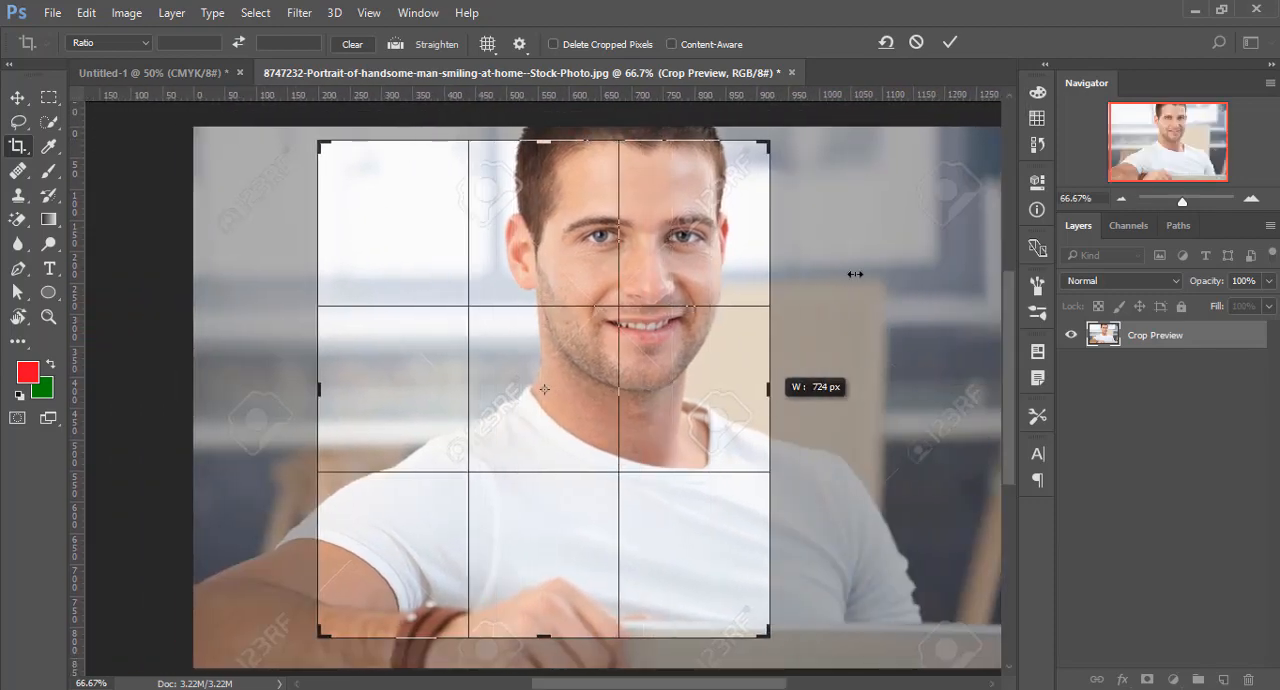
left_click(948, 44)
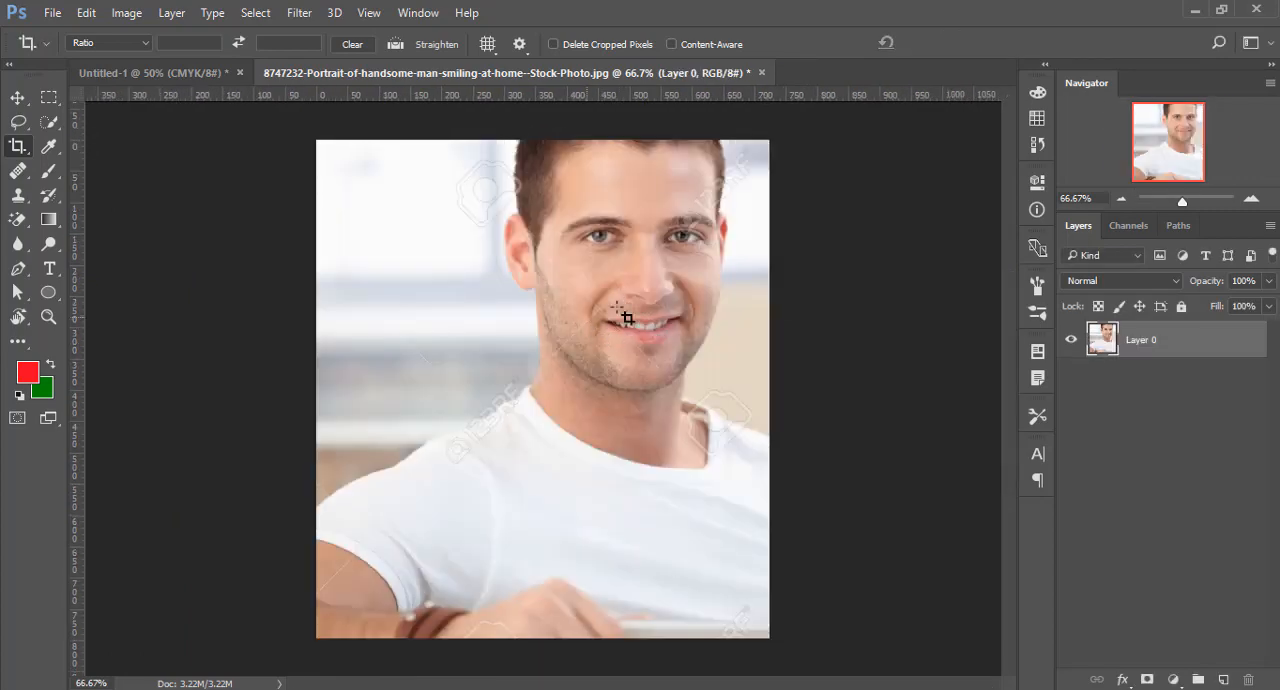
left_click(583, 327)
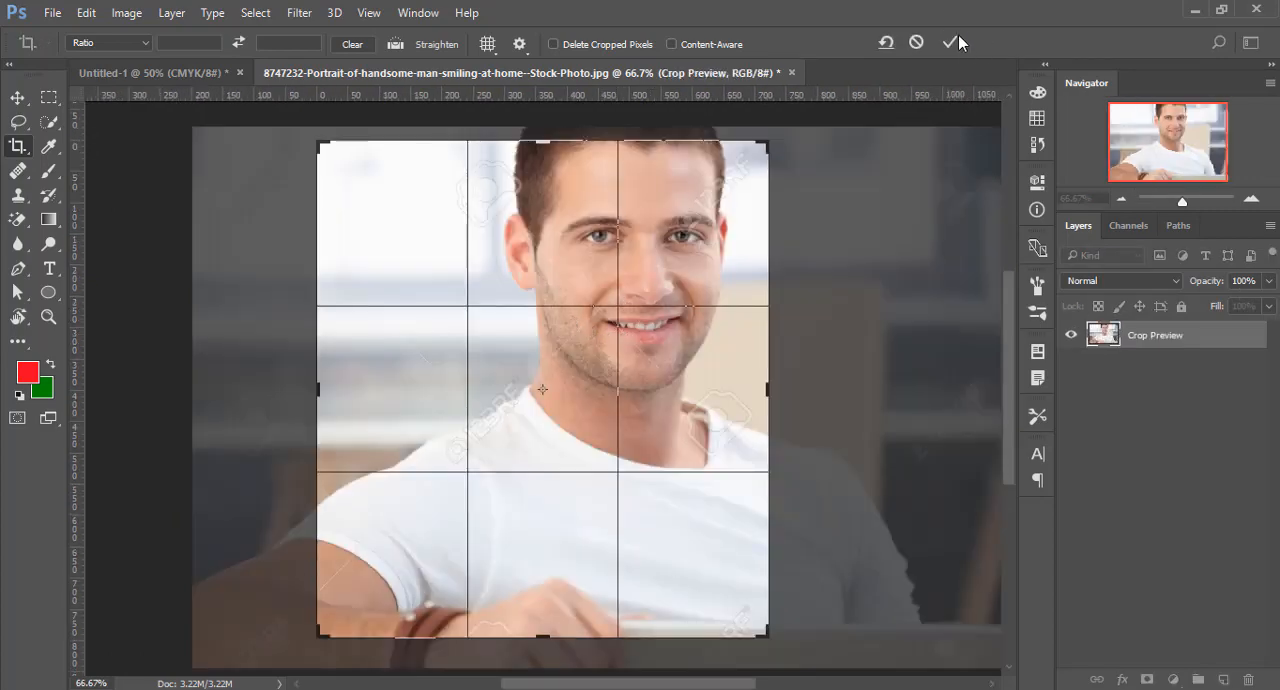
left_click(952, 42)
- Try the 5 : 7 crop ratio preset on the portrait and adjust the crop frame's position and size
left_click(595, 303)
right_click(27, 150)
left_click(88, 150)
left_click(140, 47)
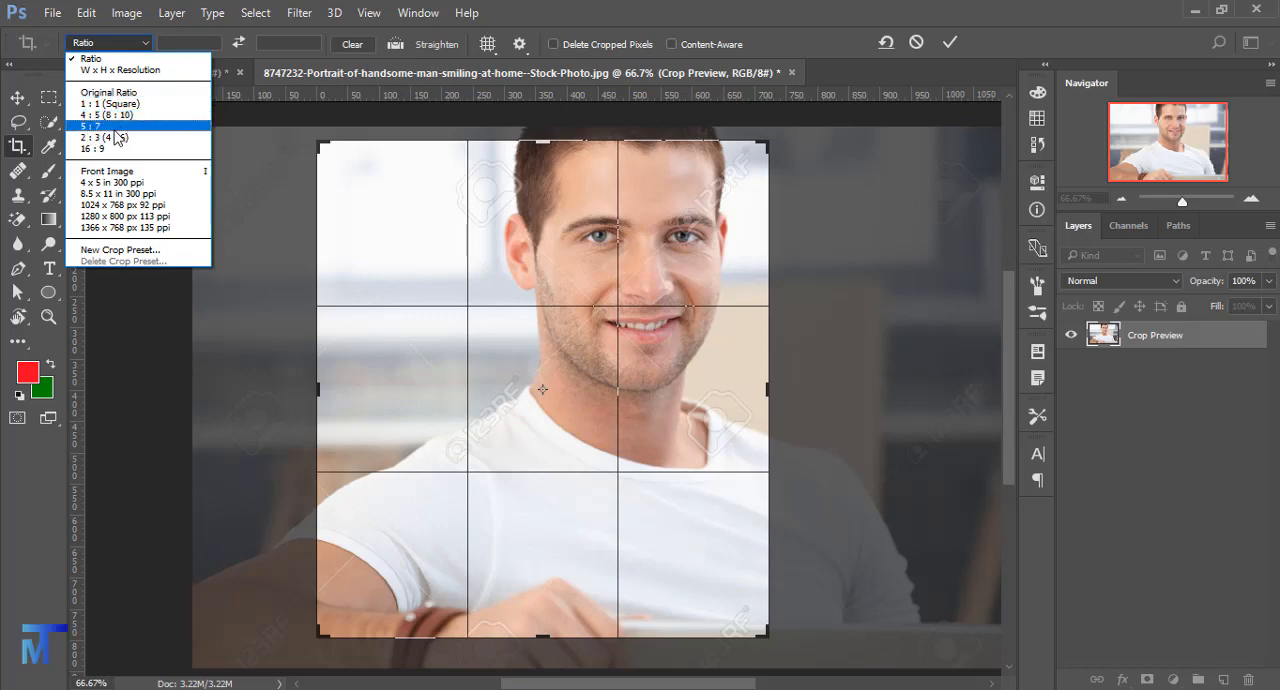
left_click(118, 126)
left_click_drag(539, 268, 491, 249)
left_click_drag(718, 633, 742, 608)
- Crop the portrait to the 1 : 1 (Square) ratio, shrinking the frame slightly around the man
left_click(103, 46)
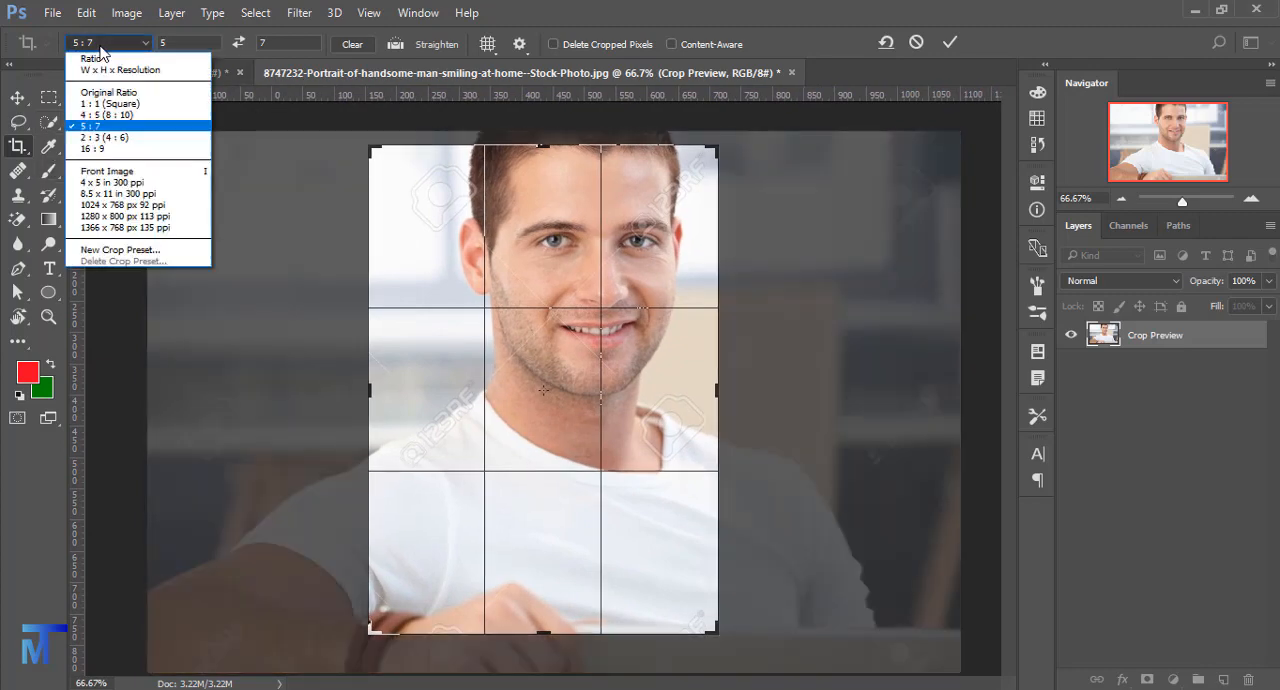
left_click(103, 104)
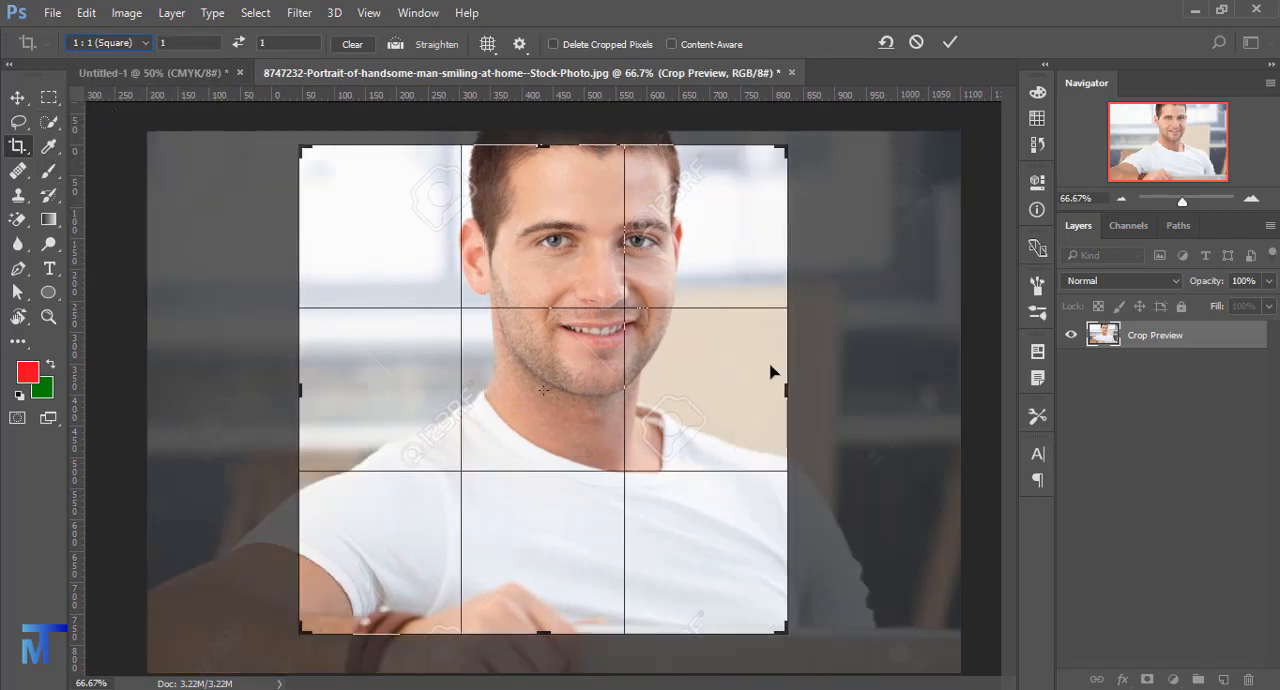
left_click_drag(780, 153, 791, 181)
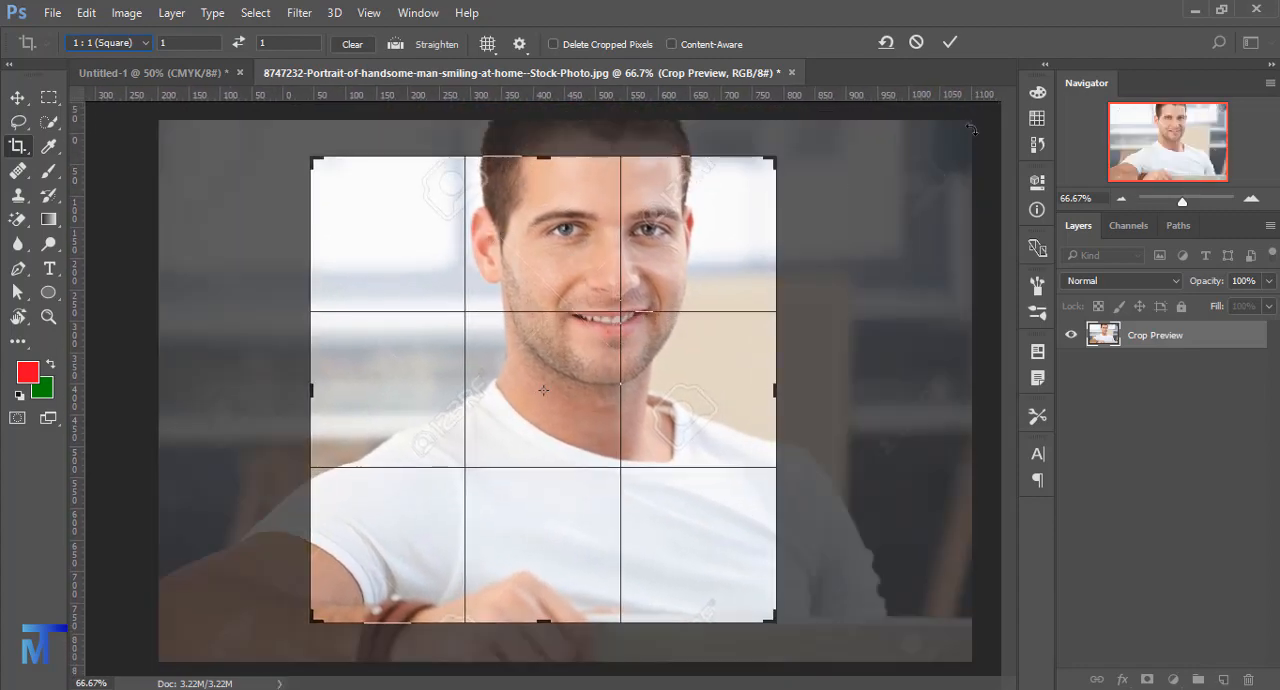
left_click(949, 43)
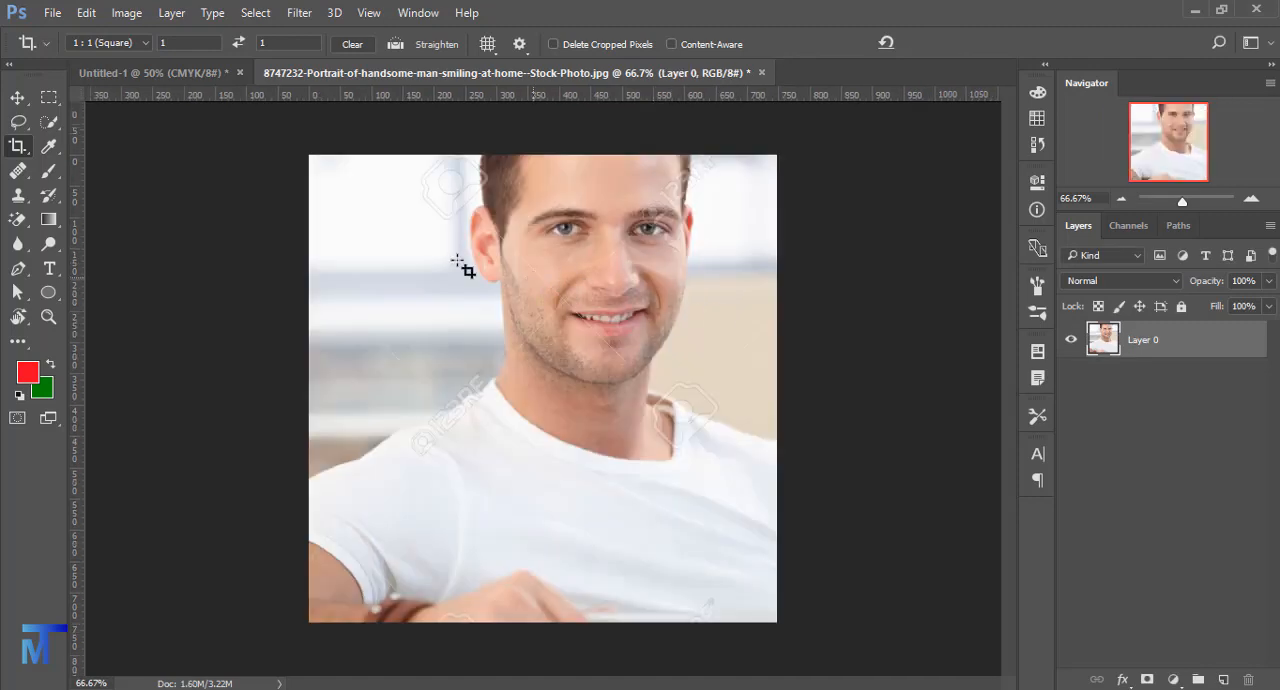
- Crop the portrait to a custom ratio of 1 wide by 2 high
left_click(110, 43)
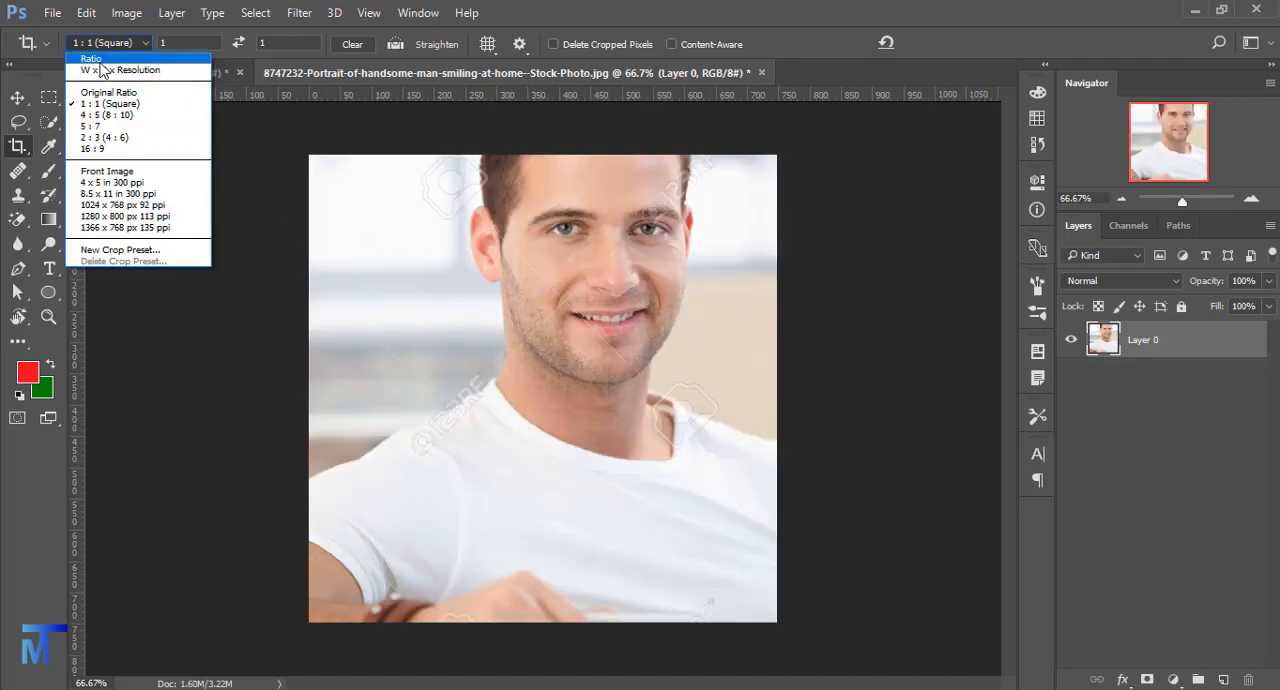
left_click(101, 60)
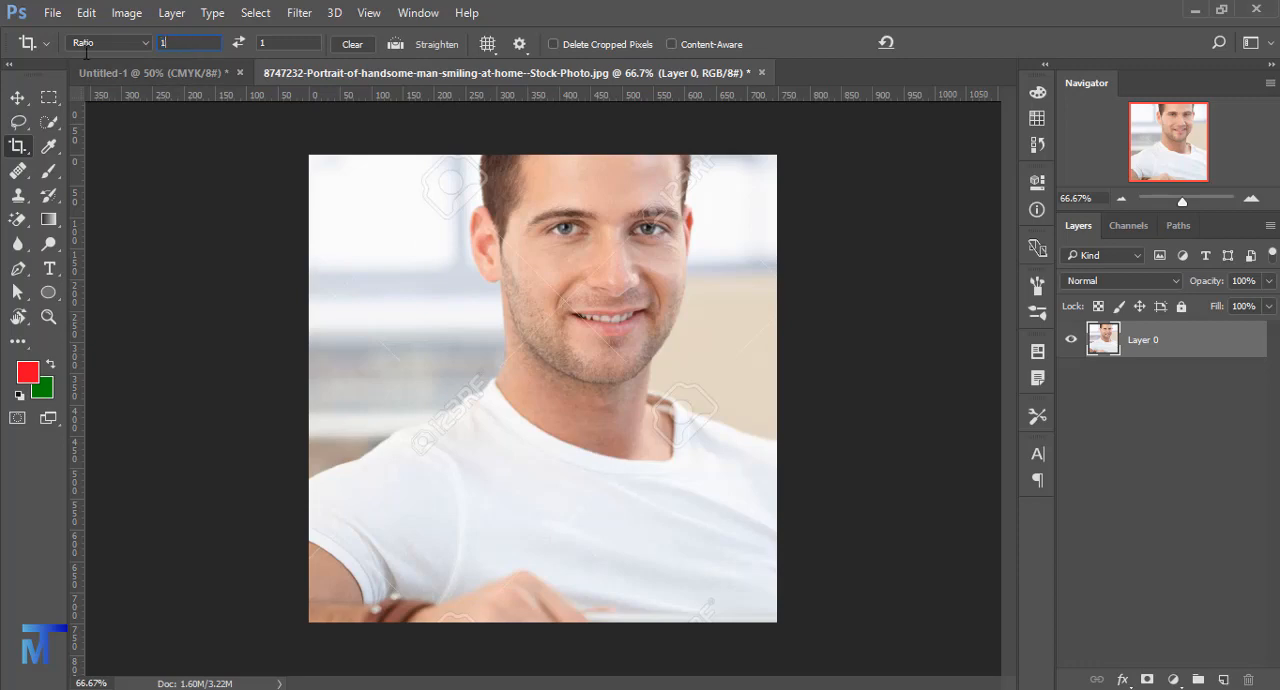
type("2")
key("Tab")
type("2")
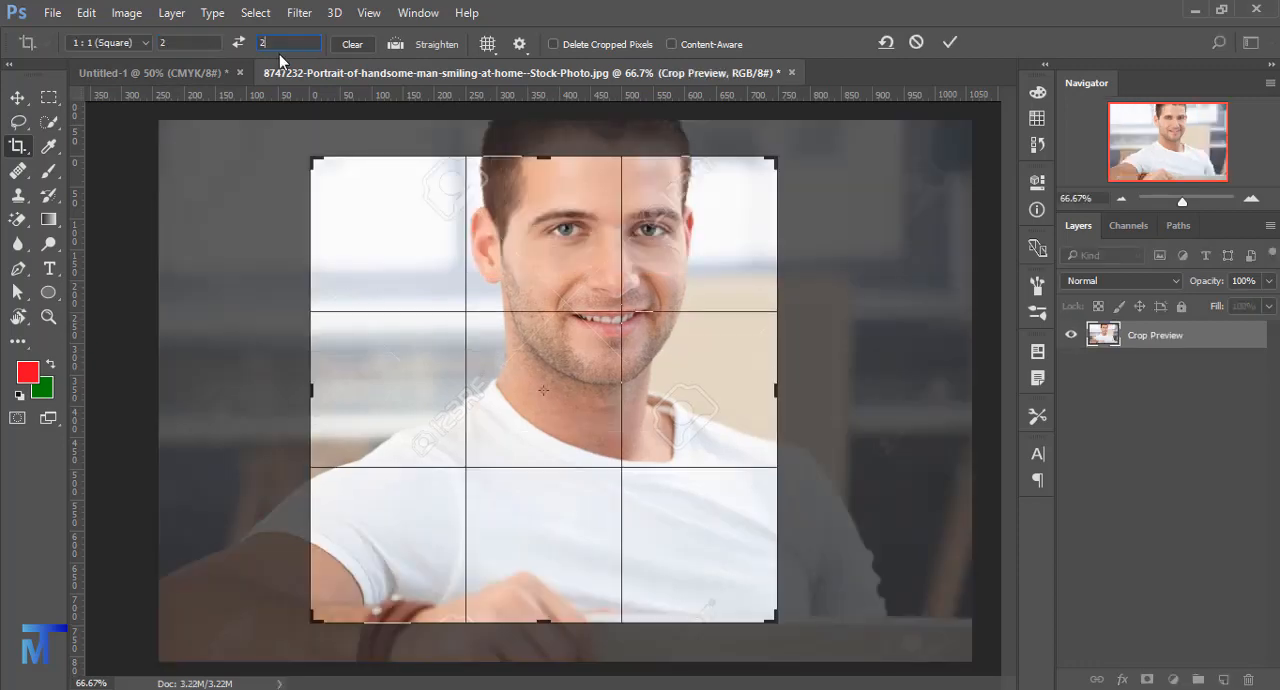
key("Tab")
type("1")
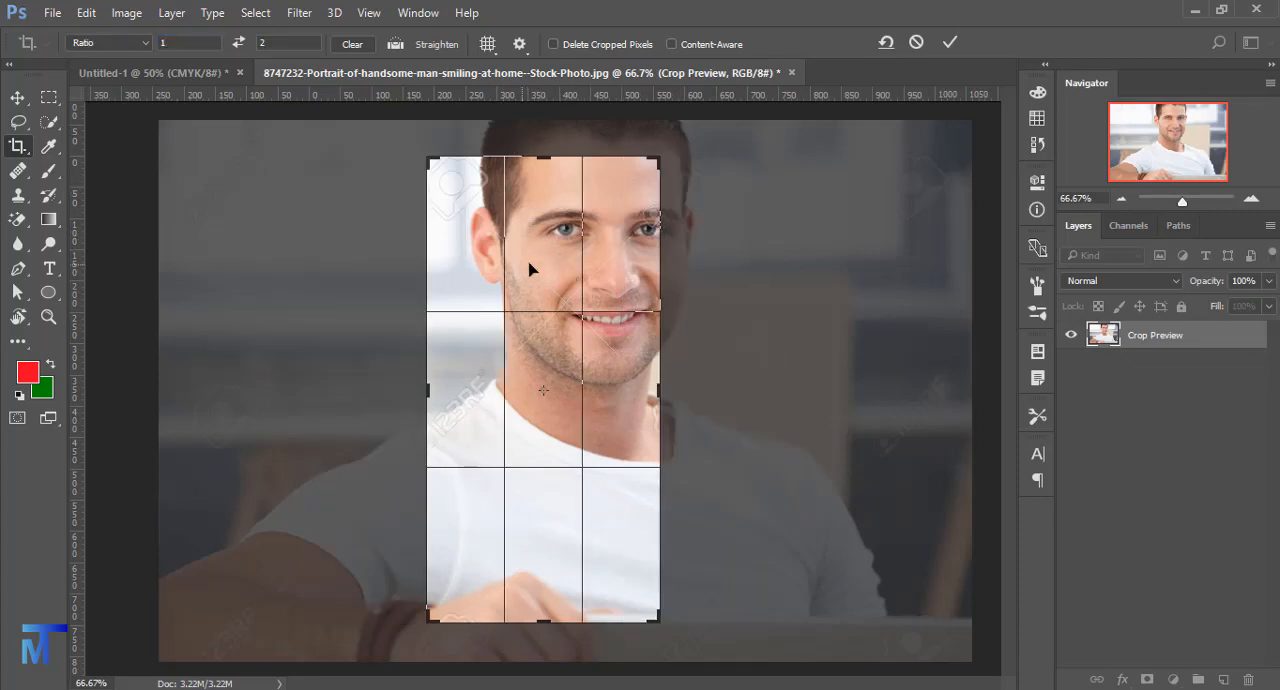
left_click(949, 42)
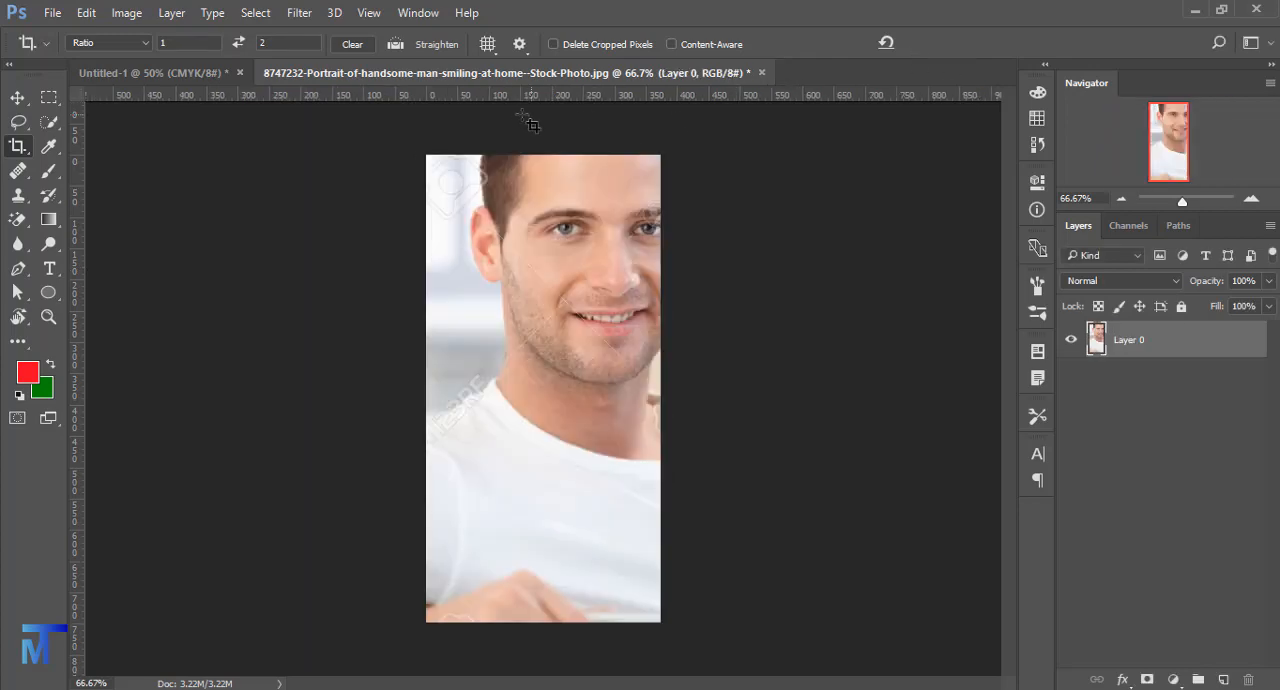
- Change the ruler units to inches
right_click(502, 93)
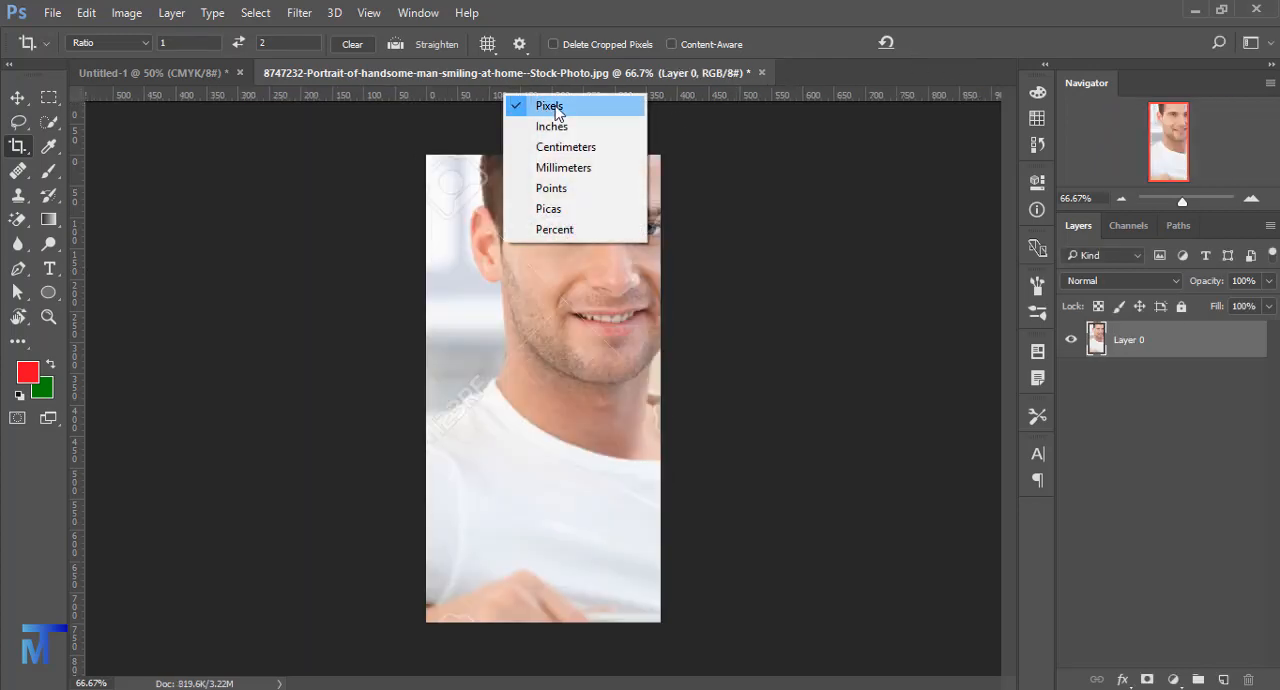
left_click(548, 128)
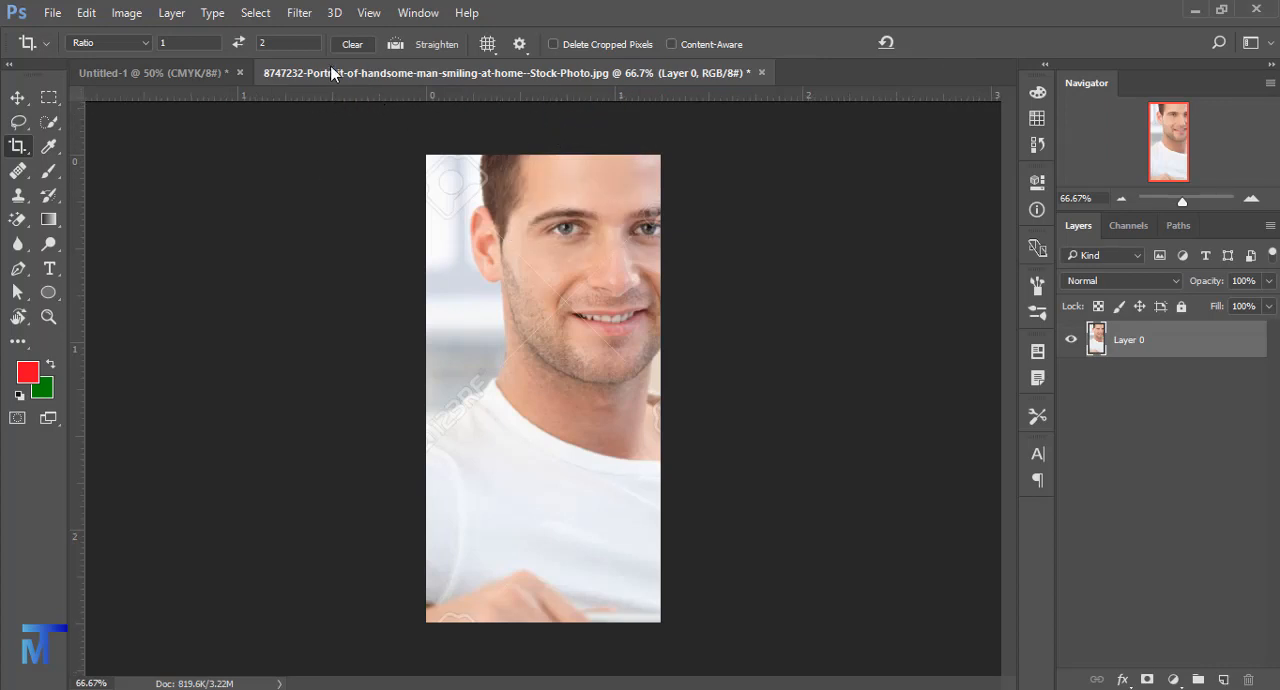
- Turn the rulers off and on again, and check their unit options
left_click(369, 13)
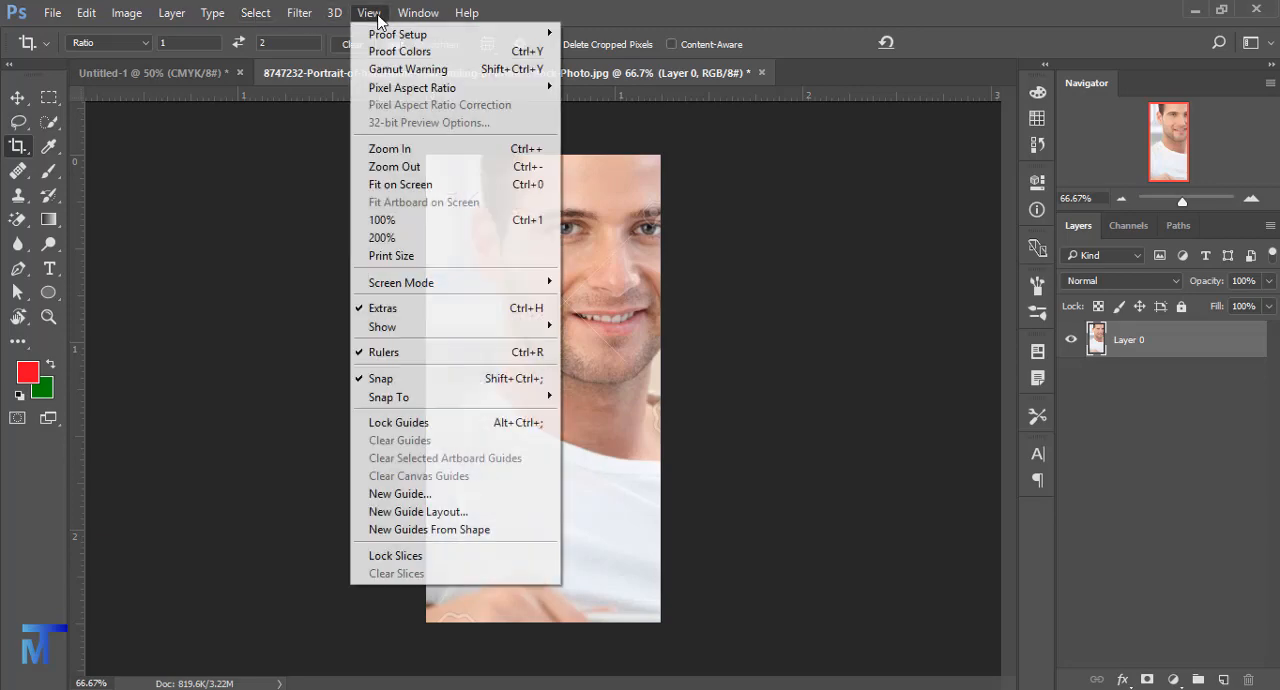
left_click(407, 361)
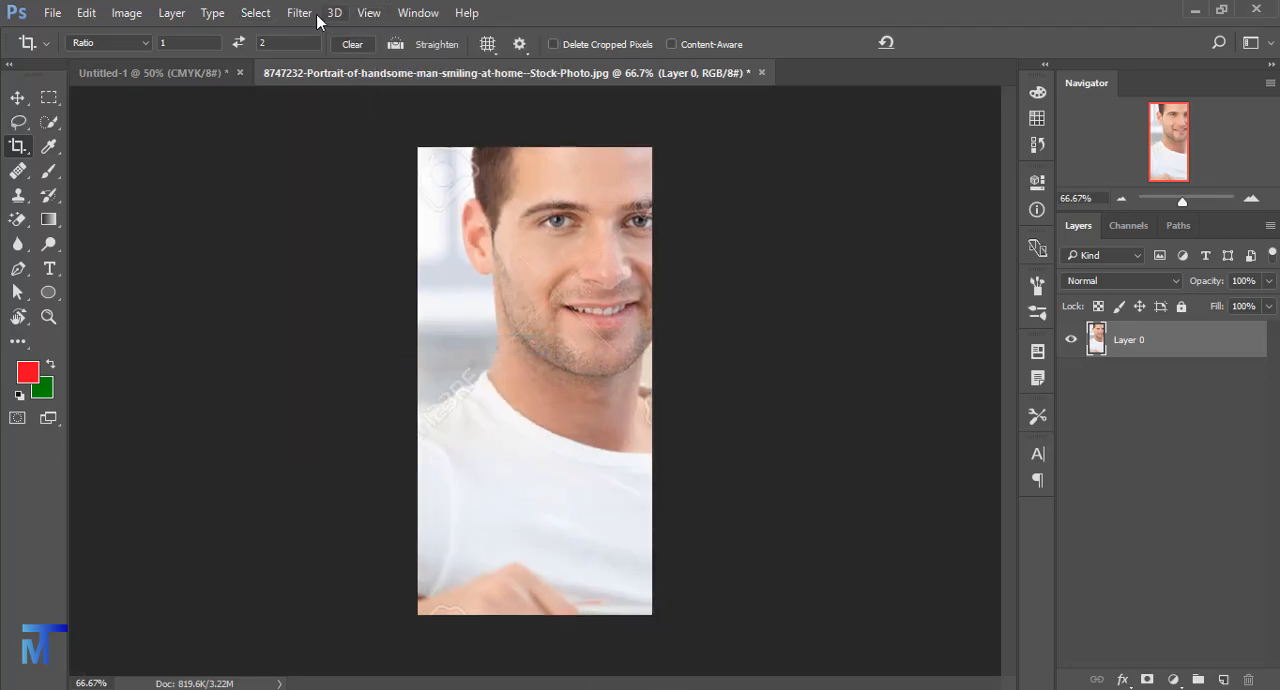
left_click(366, 13)
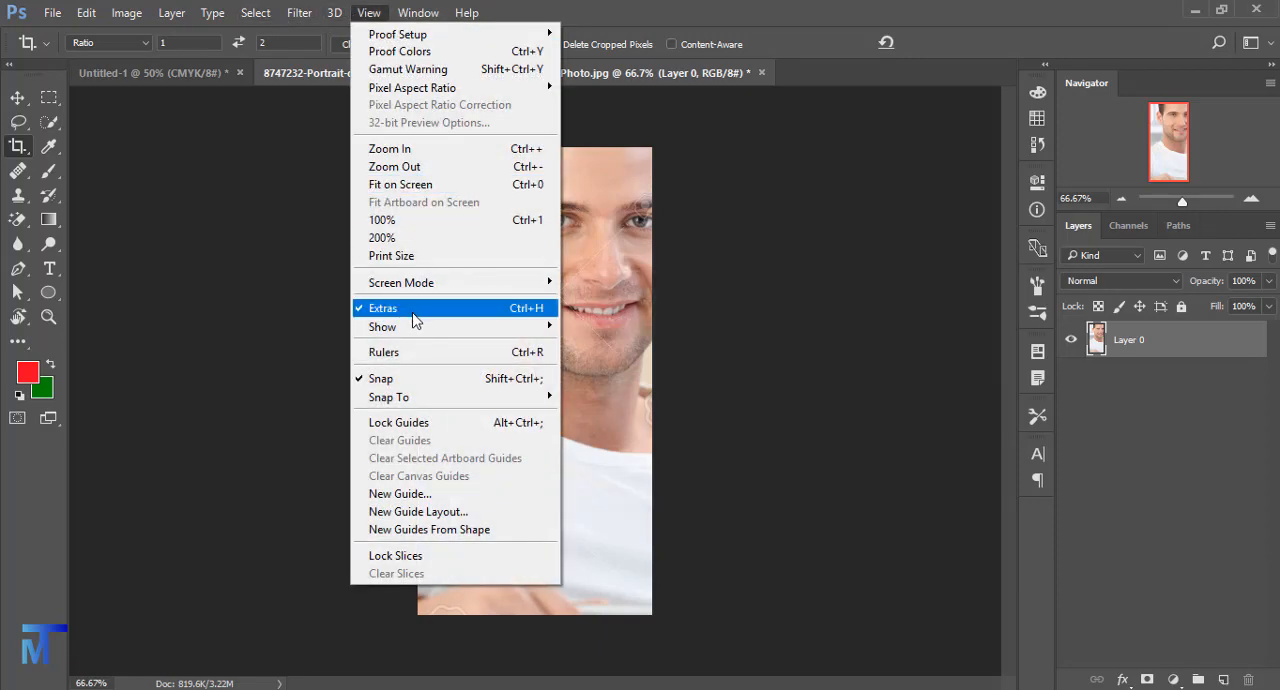
left_click(522, 355)
right_click(445, 85)
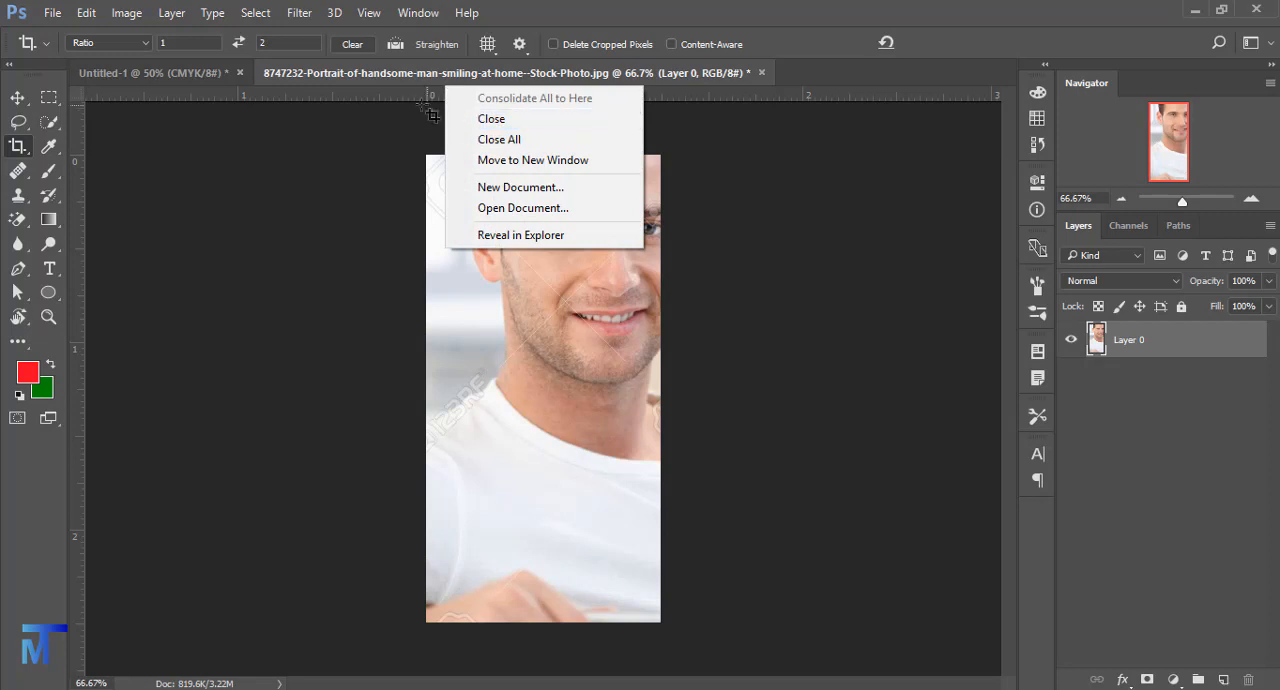
right_click(415, 97)
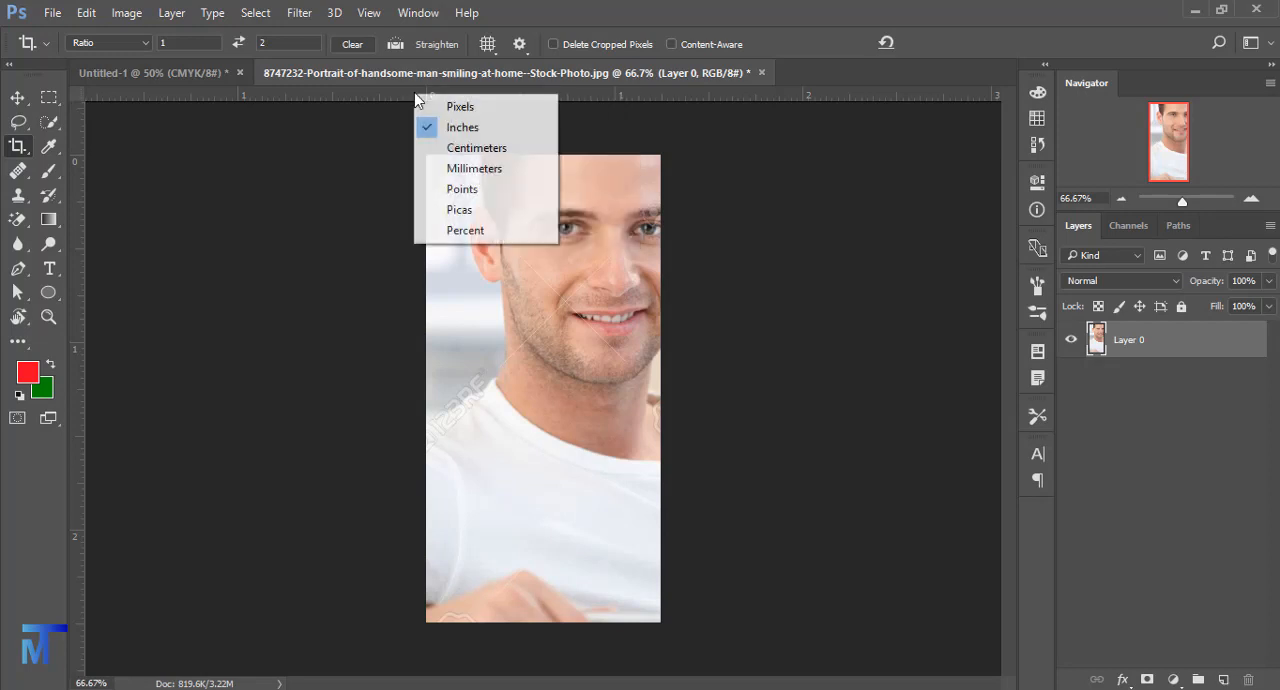
left_click(447, 138)
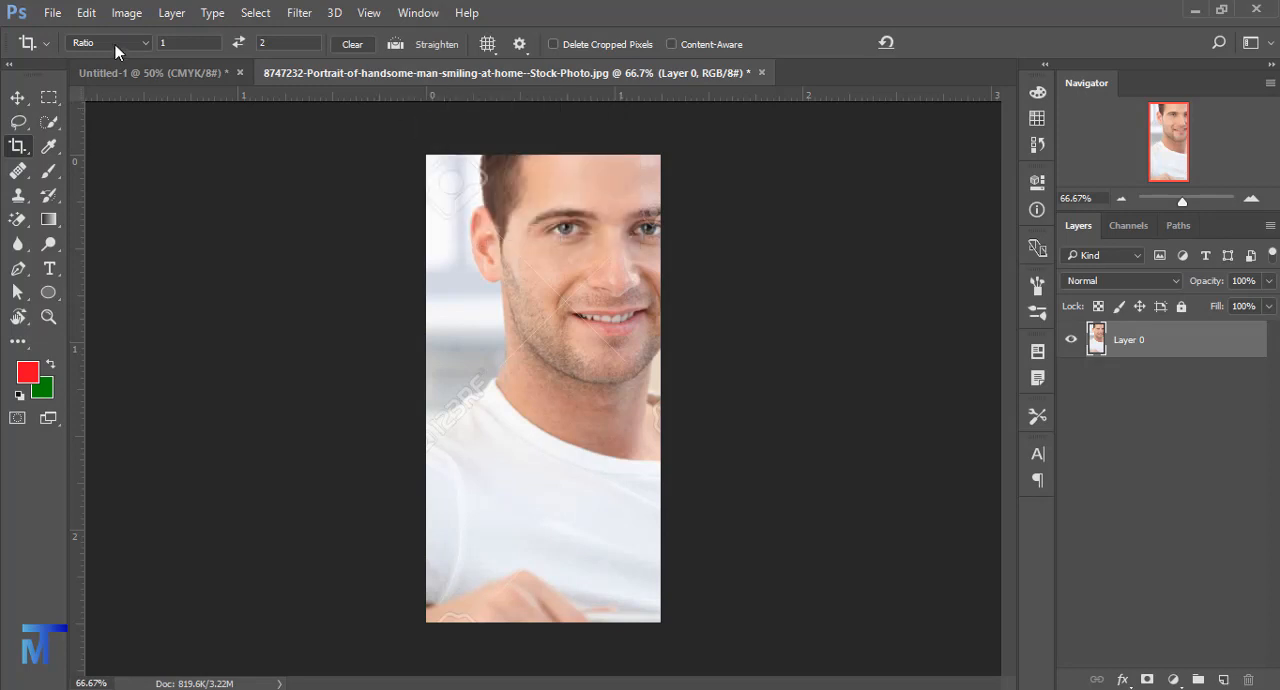
- Crop the portrait to a custom ratio of 1.5 wide by 2 high
left_click(579, 363)
left_click(298, 42)
type("2")
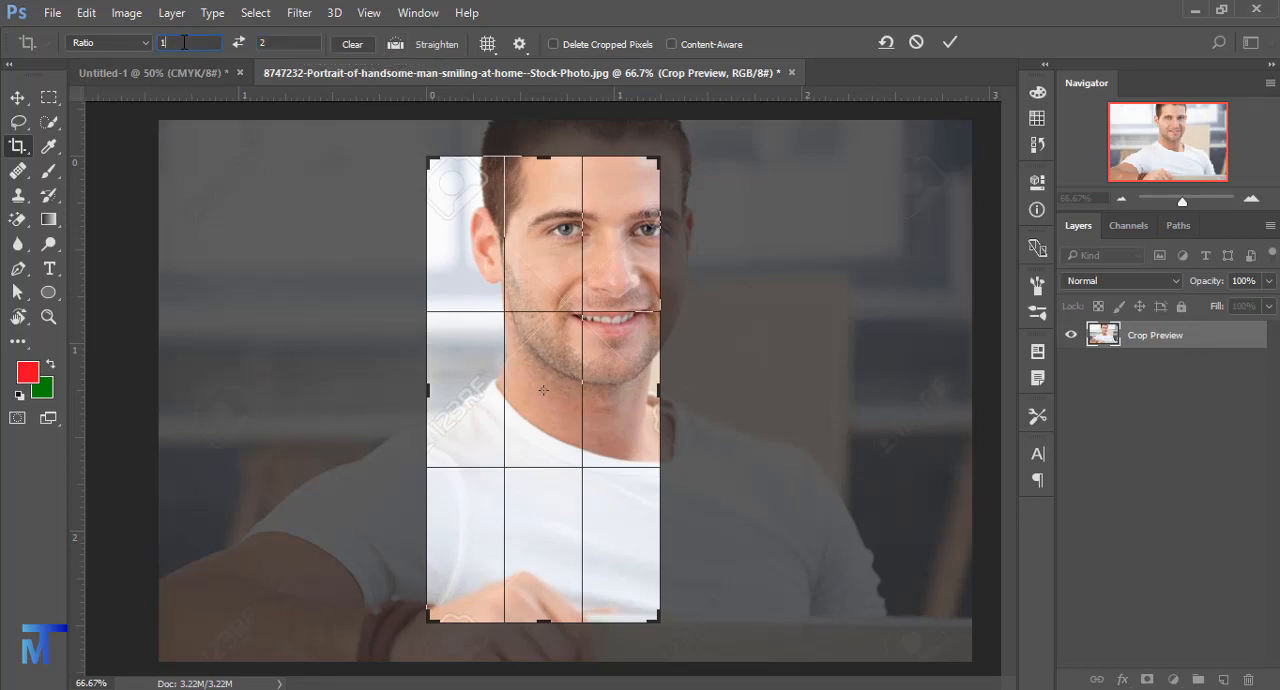
type("5")
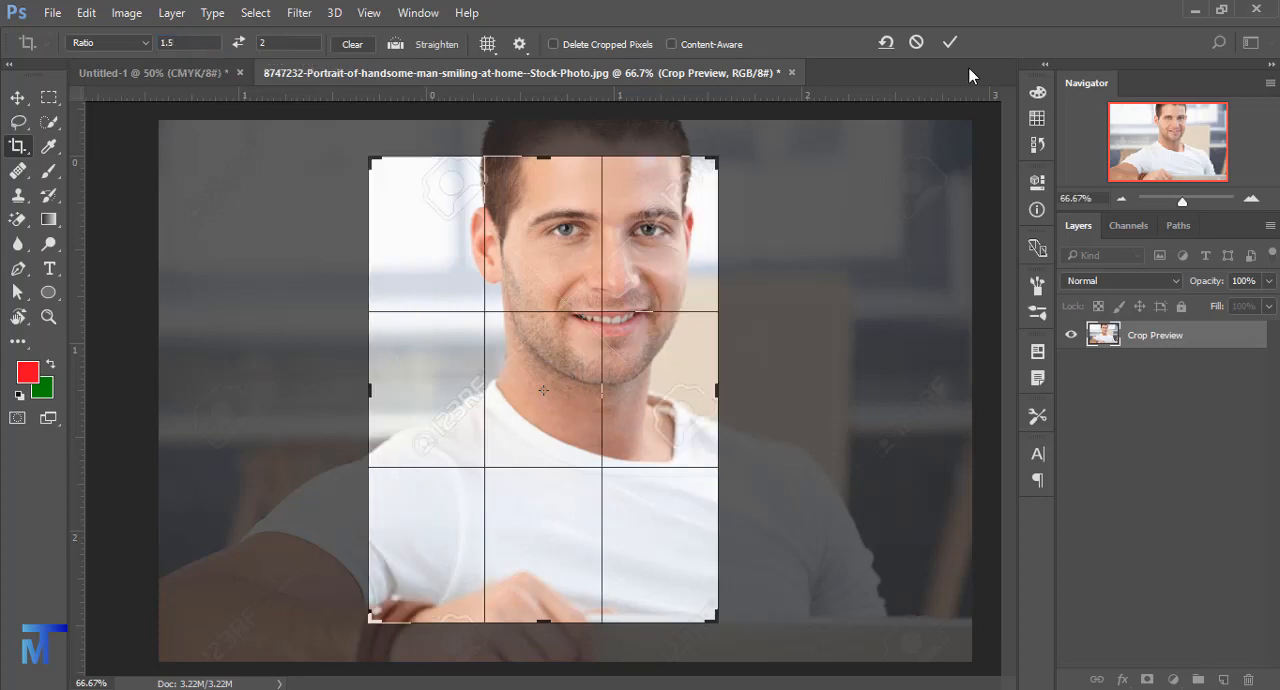
left_click(945, 44)
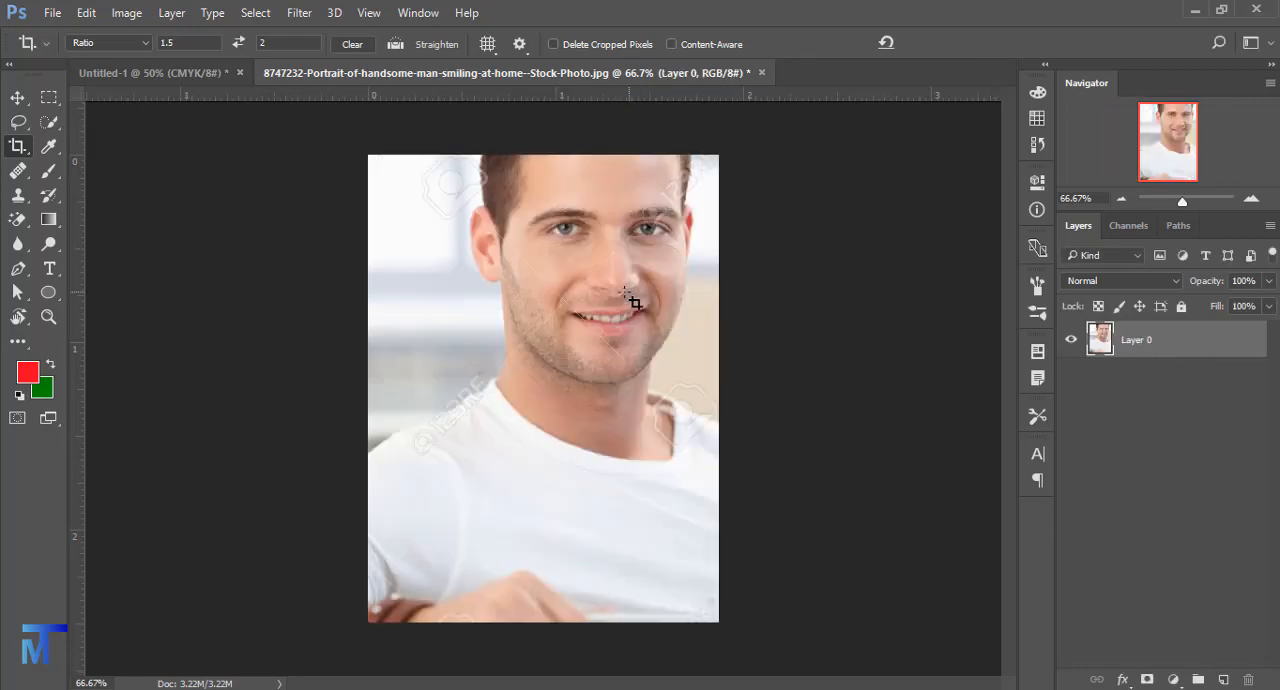
- Crop the portrait tightly around the lower face, keeping the 1.5 by 2 ratio
left_click(590, 290)
left_click_drag(722, 160, 484, 478)
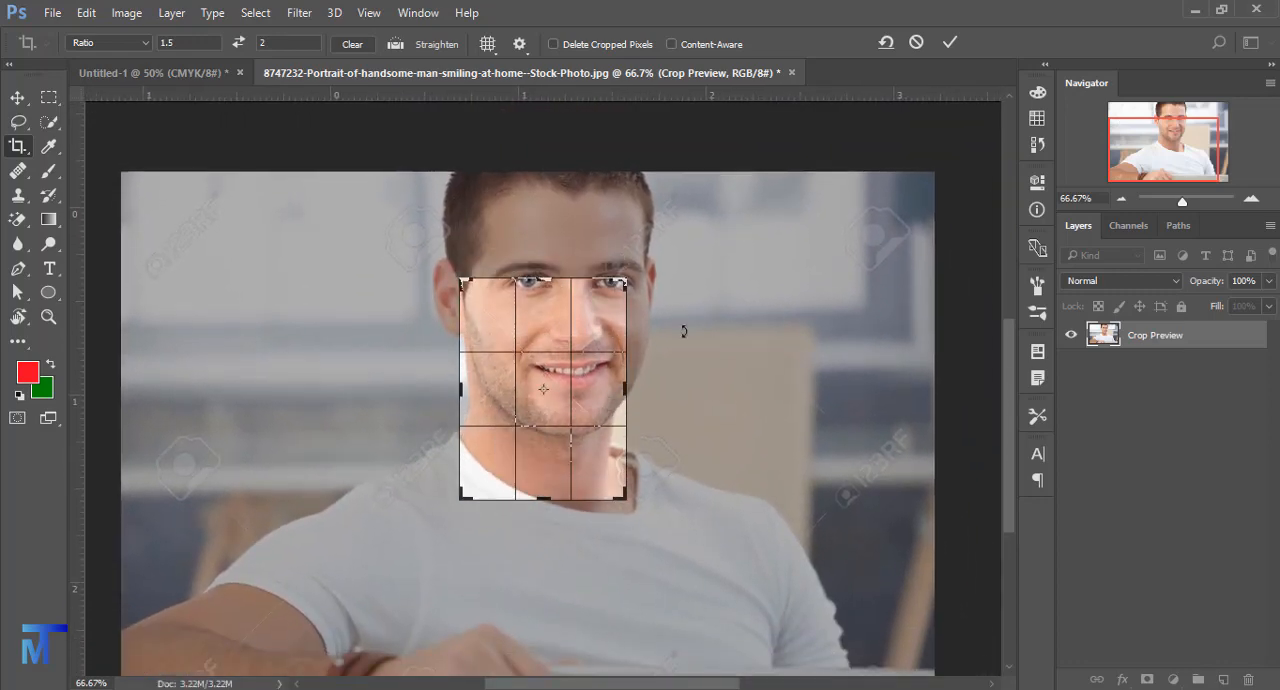
left_click(949, 42)
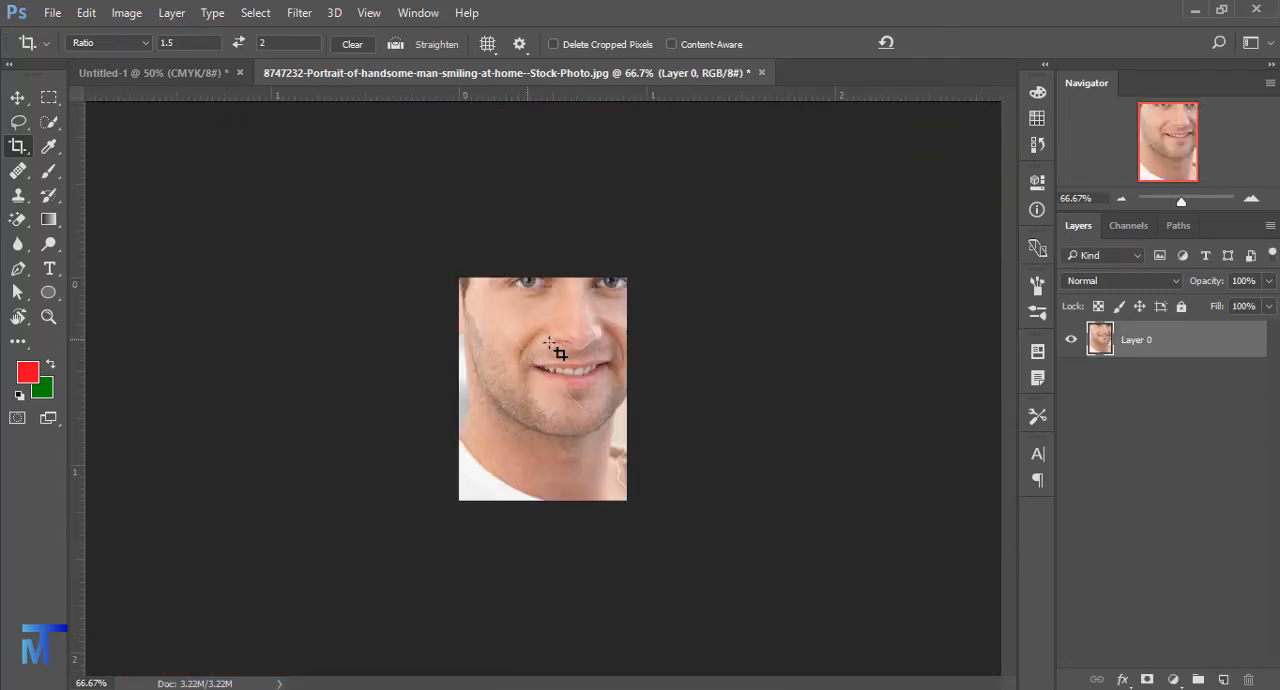
- Enlarge the portrait's crop at the 1.5 by 2 ratio to include the head, shoulders and chest
left_click(561, 348)
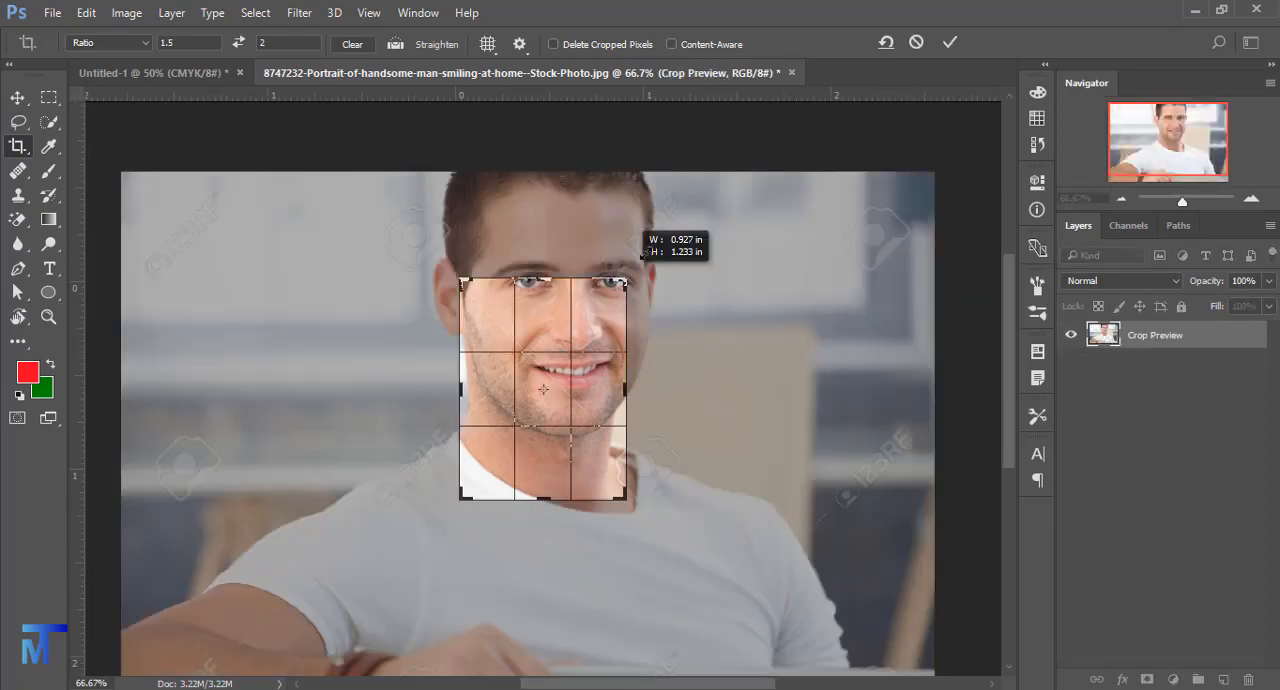
left_click_drag(641, 254, 663, 240)
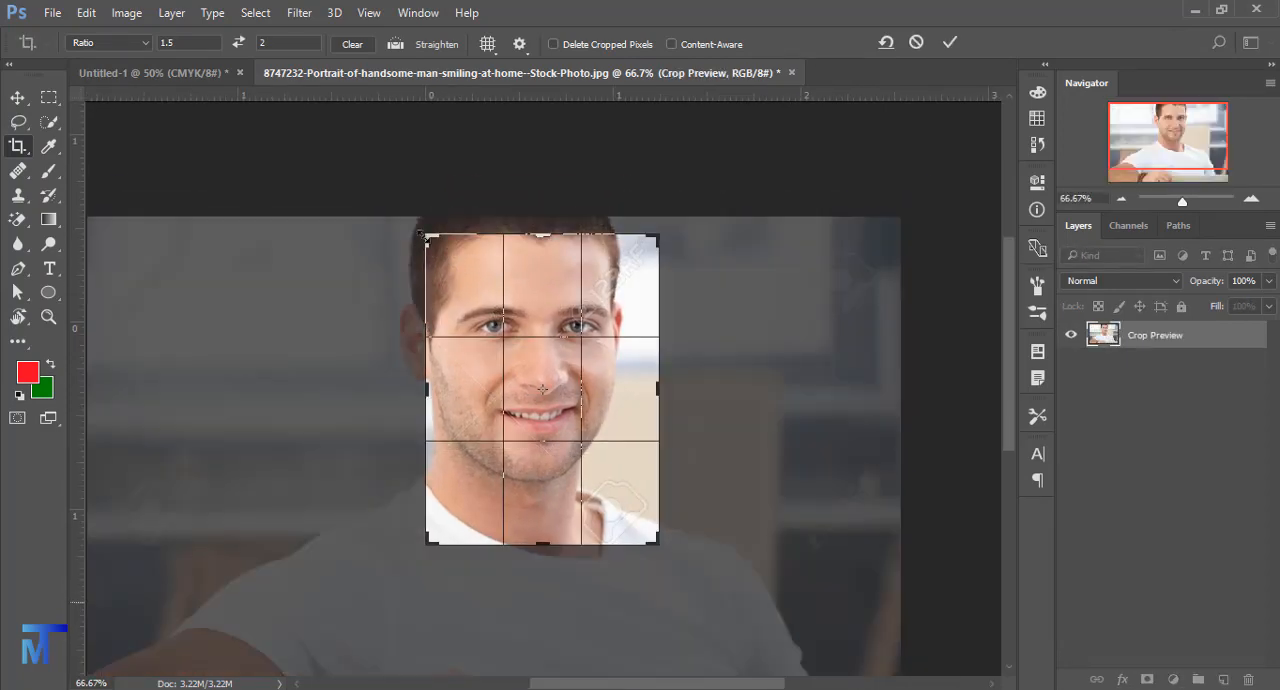
left_click_drag(421, 234, 422, 229)
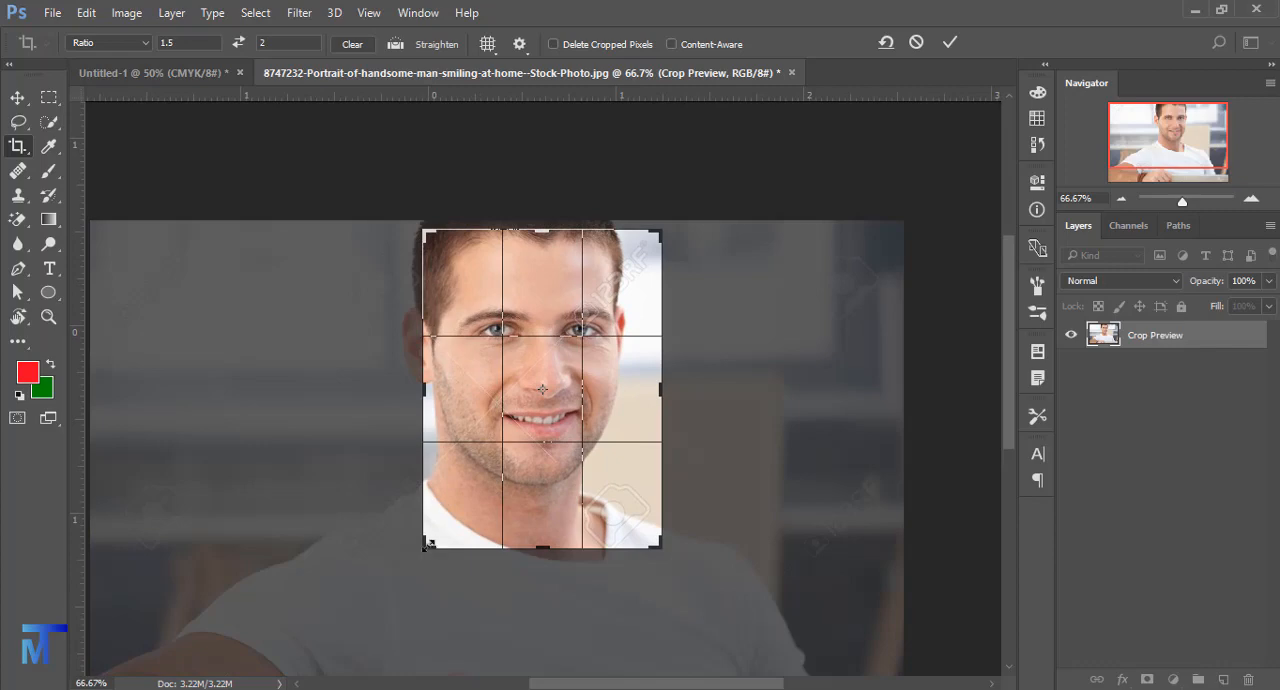
left_click_drag(430, 545, 396, 616)
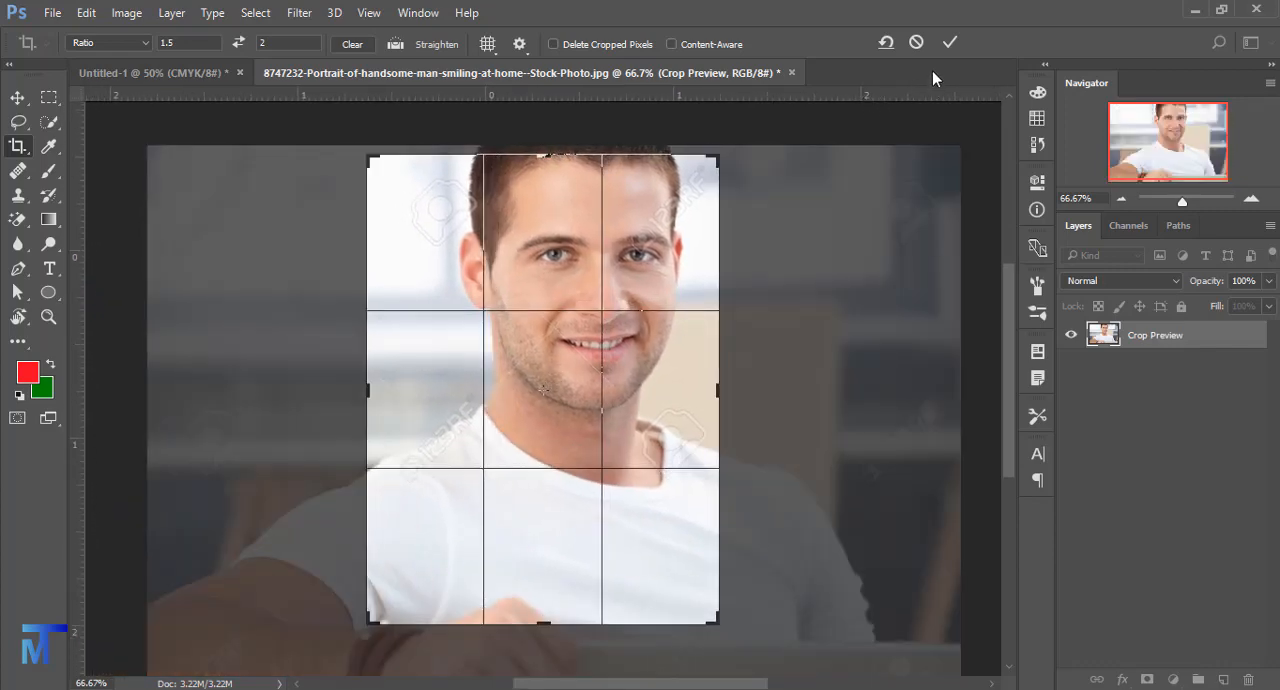
left_click(950, 42)
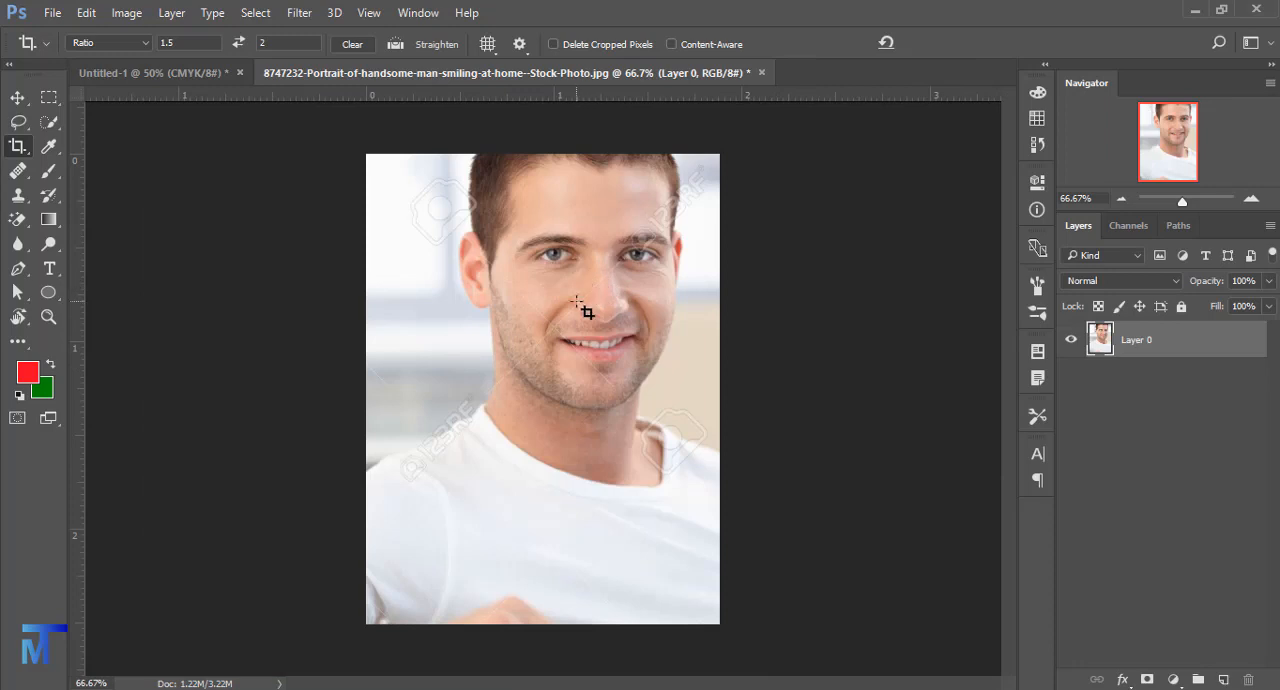
- Clear the crop ratio and widen the portrait's crop to include more background and the hand, with Delete Cropped Pixels on
left_click_drag(199, 38, 149, 38)
left_click(199, 45)
left_click(549, 318)
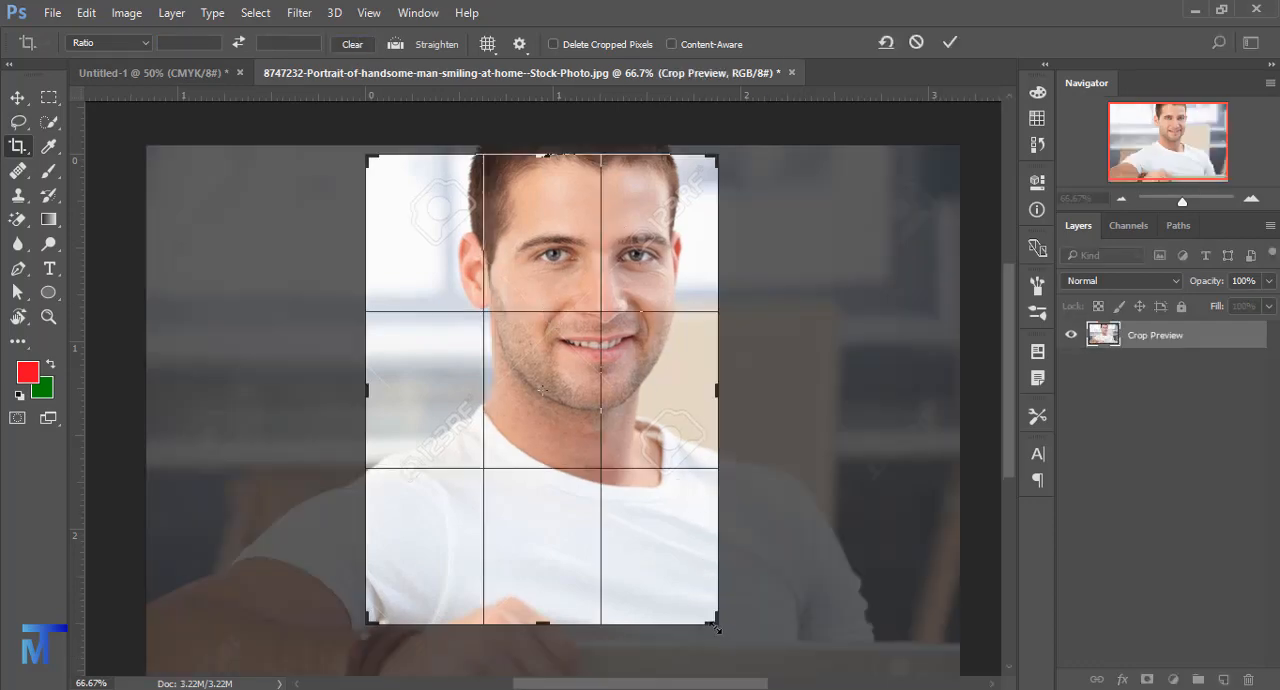
left_click_drag(717, 627, 775, 637)
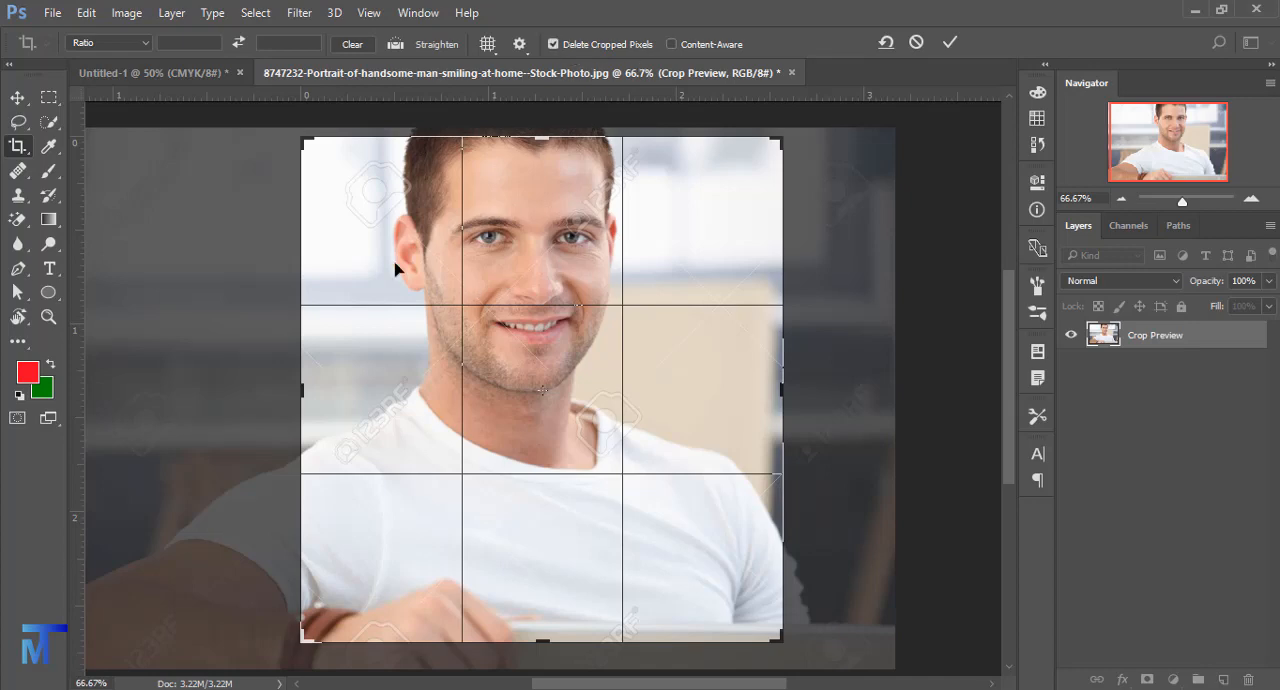
left_click(950, 43)
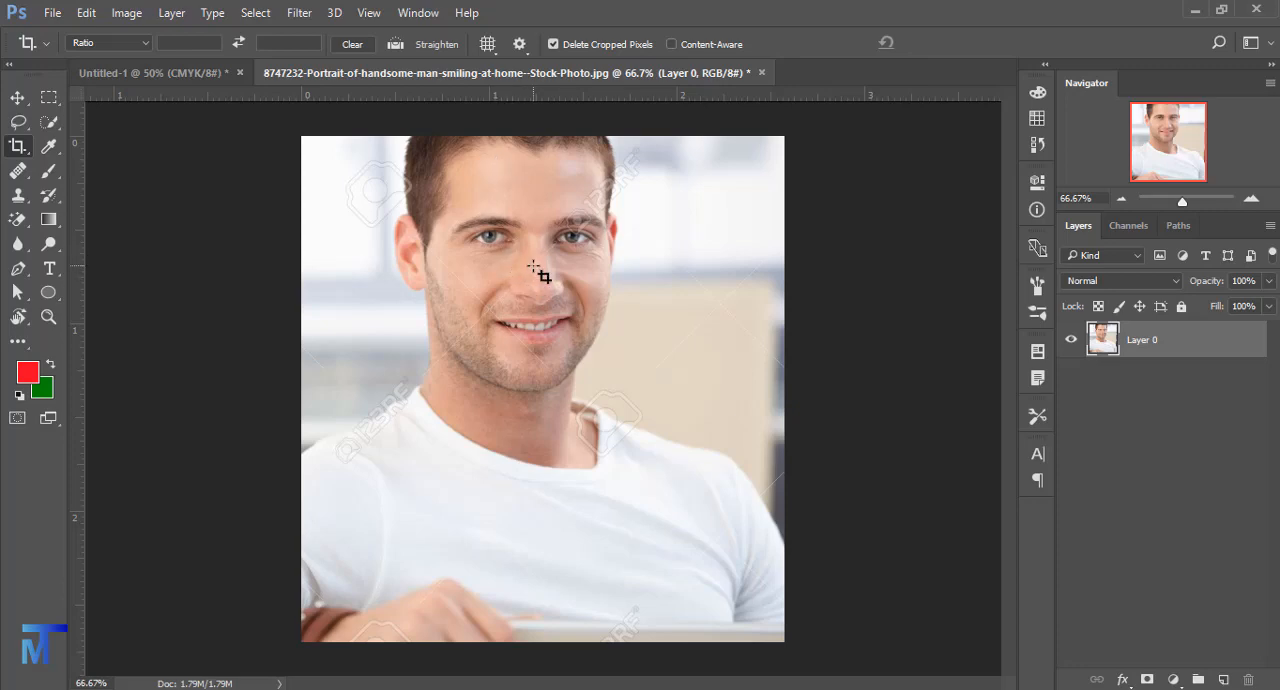
- Undo the last three crops of the portrait
left_click(533, 195)
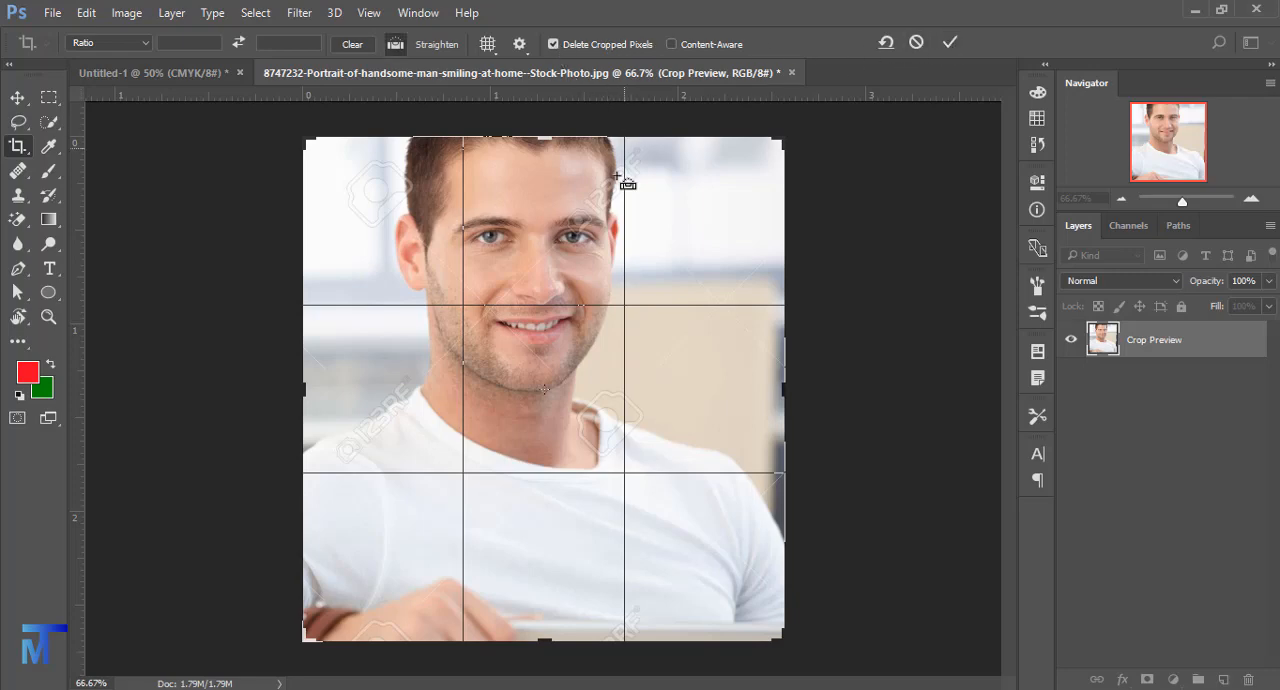
left_click(916, 43)
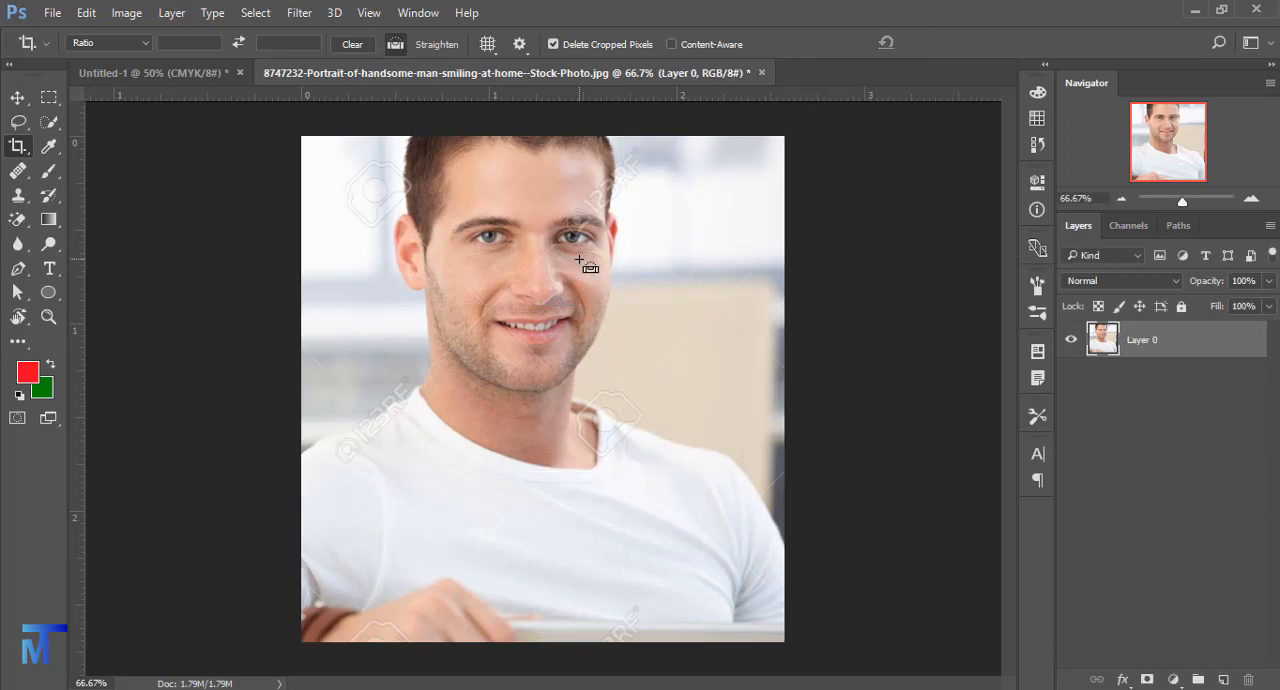
key("ctrl+alt+z")
key("ctrl+alt+z")
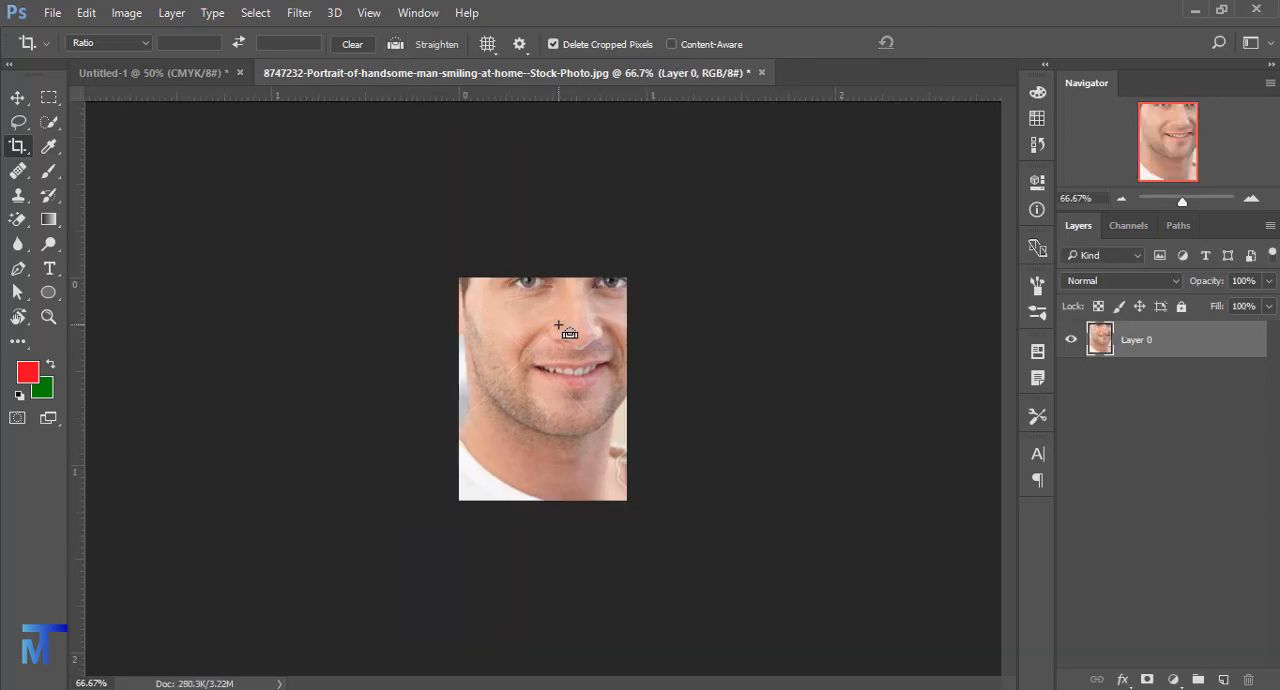
key("ctrl+alt+z")
- Turn off Delete Cropped Pixels and apply the crop around the man's head and chest
left_click(561, 343)
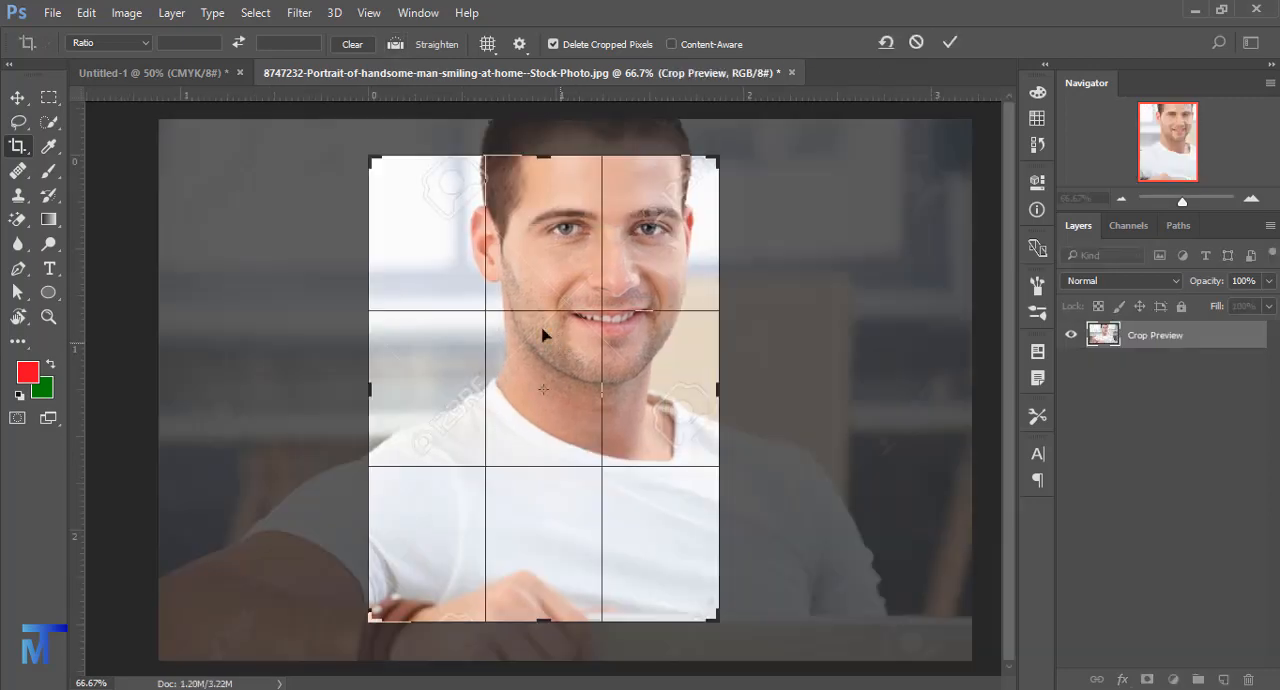
left_click(712, 167)
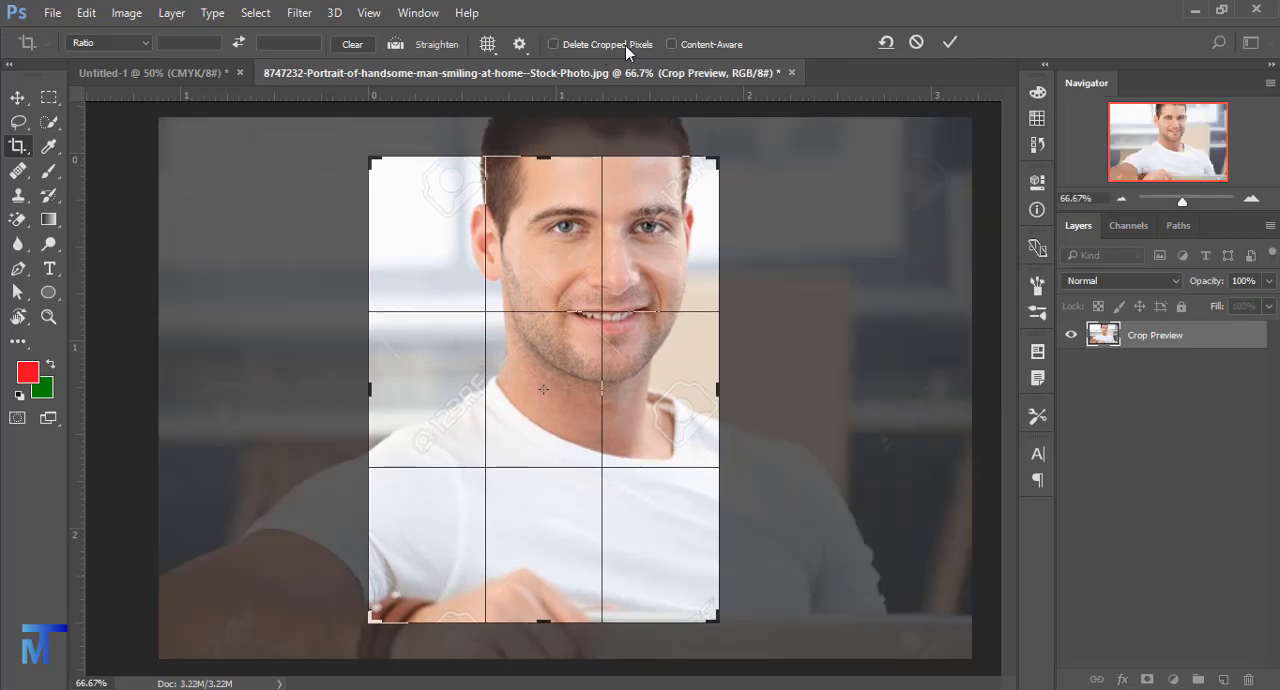
left_click(948, 43)
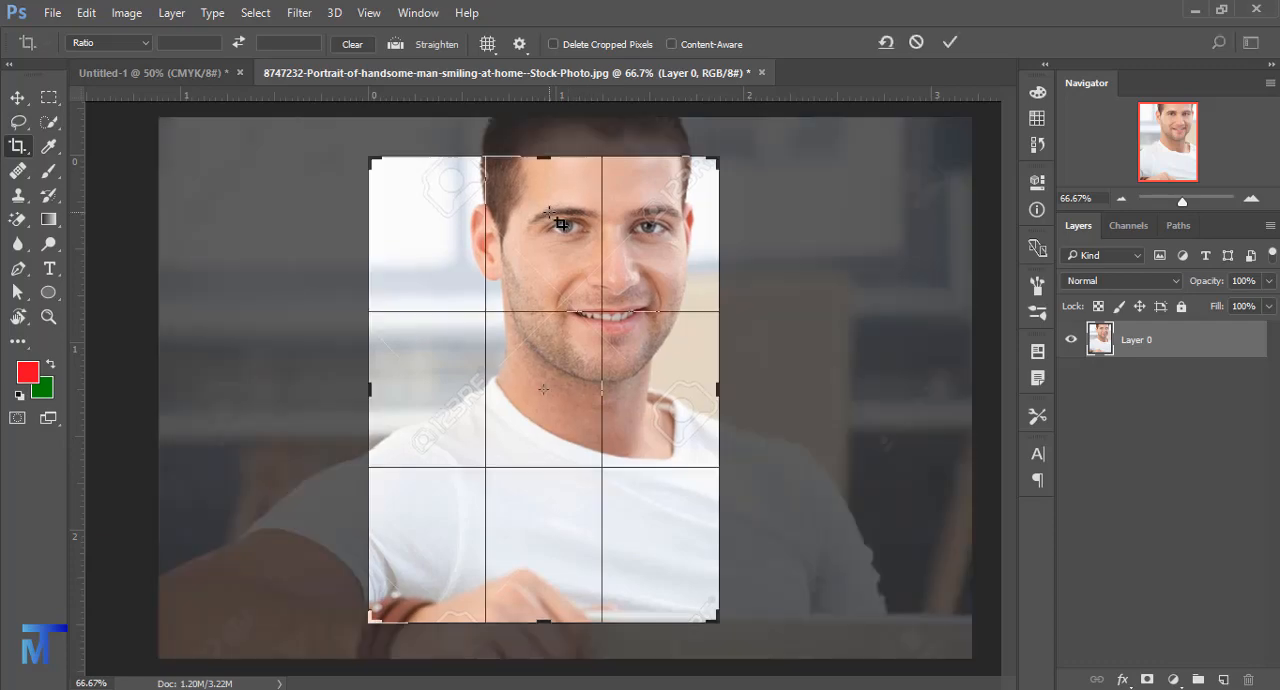
- Extend the crop's upper edge to include more of the hair, and reopen the crop to check the retained surroundings
left_click(560, 222)
left_click_drag(543, 157, 543, 126)
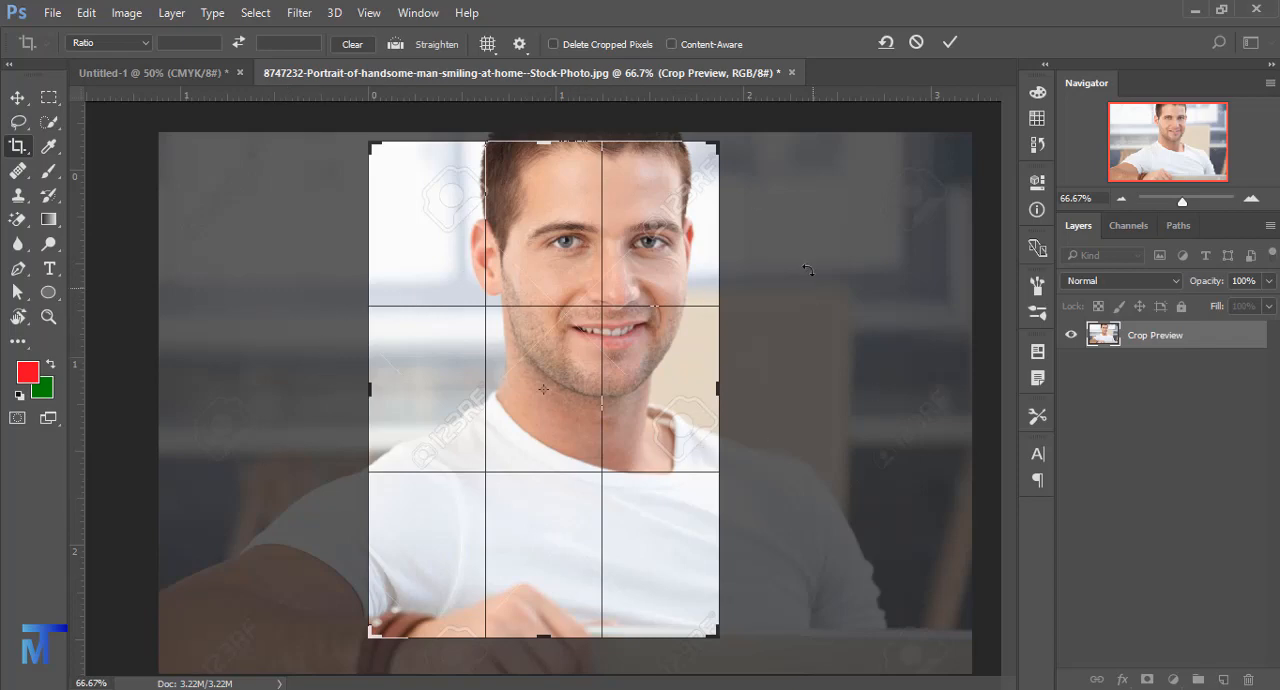
left_click(946, 44)
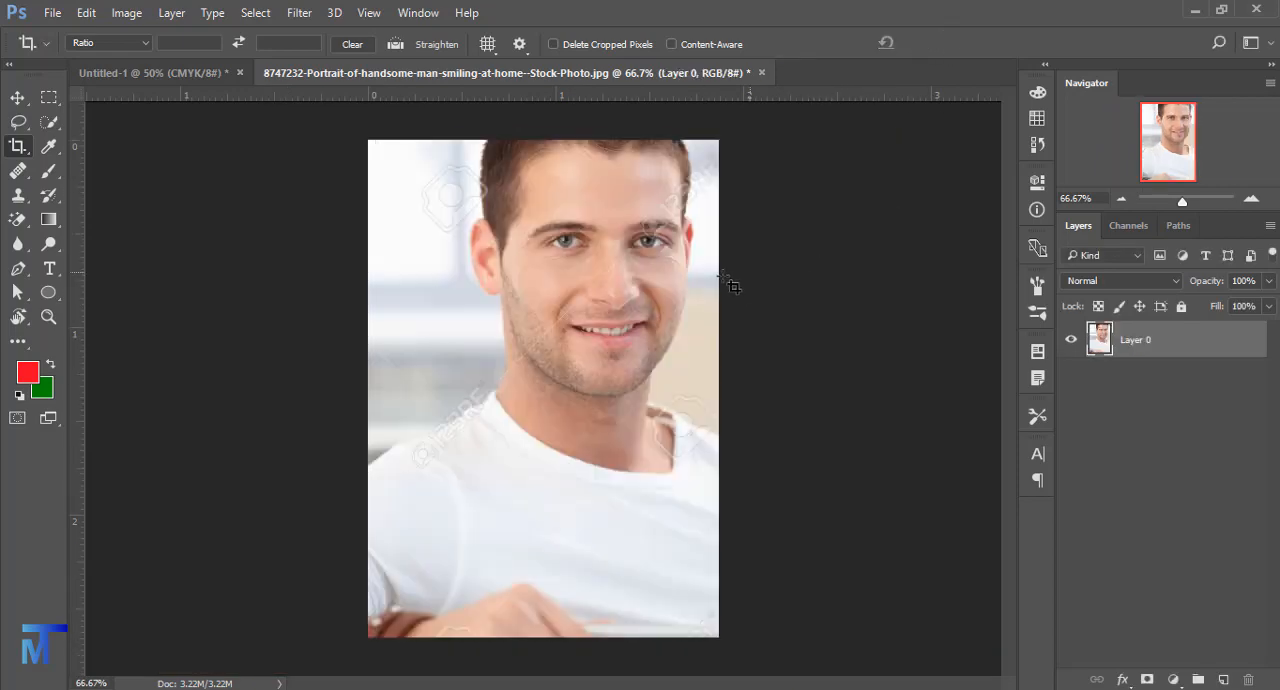
left_click(575, 332)
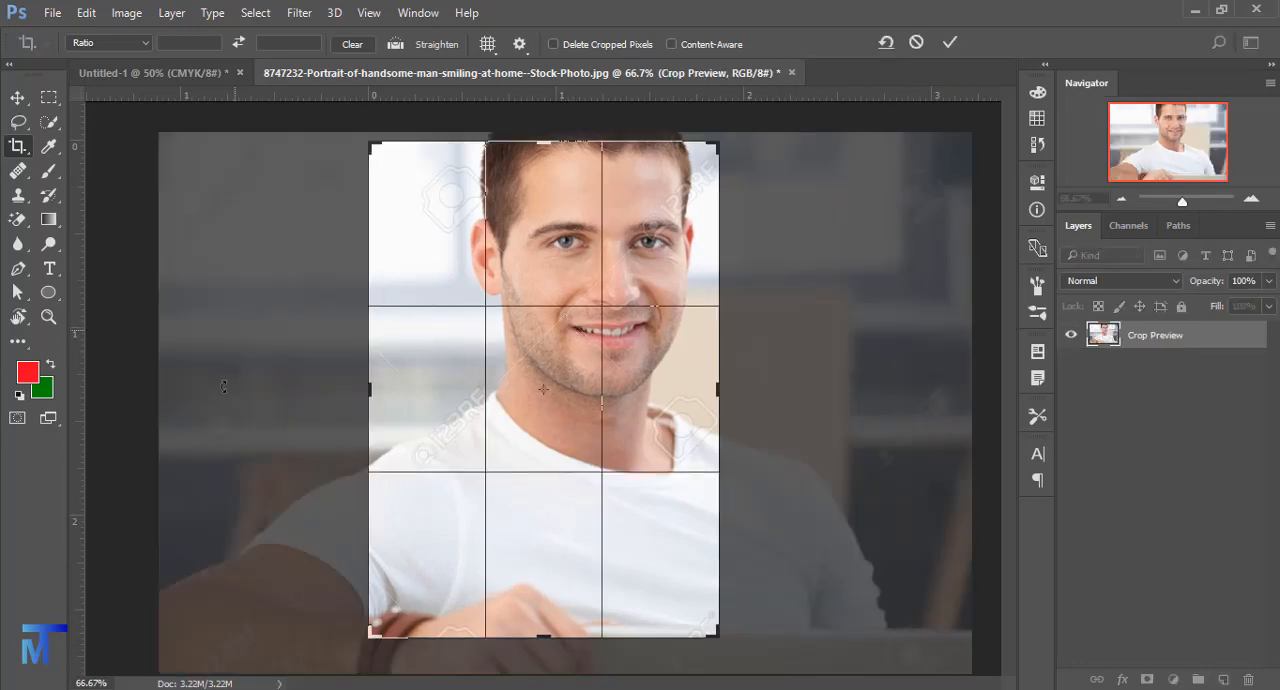
left_click(947, 44)
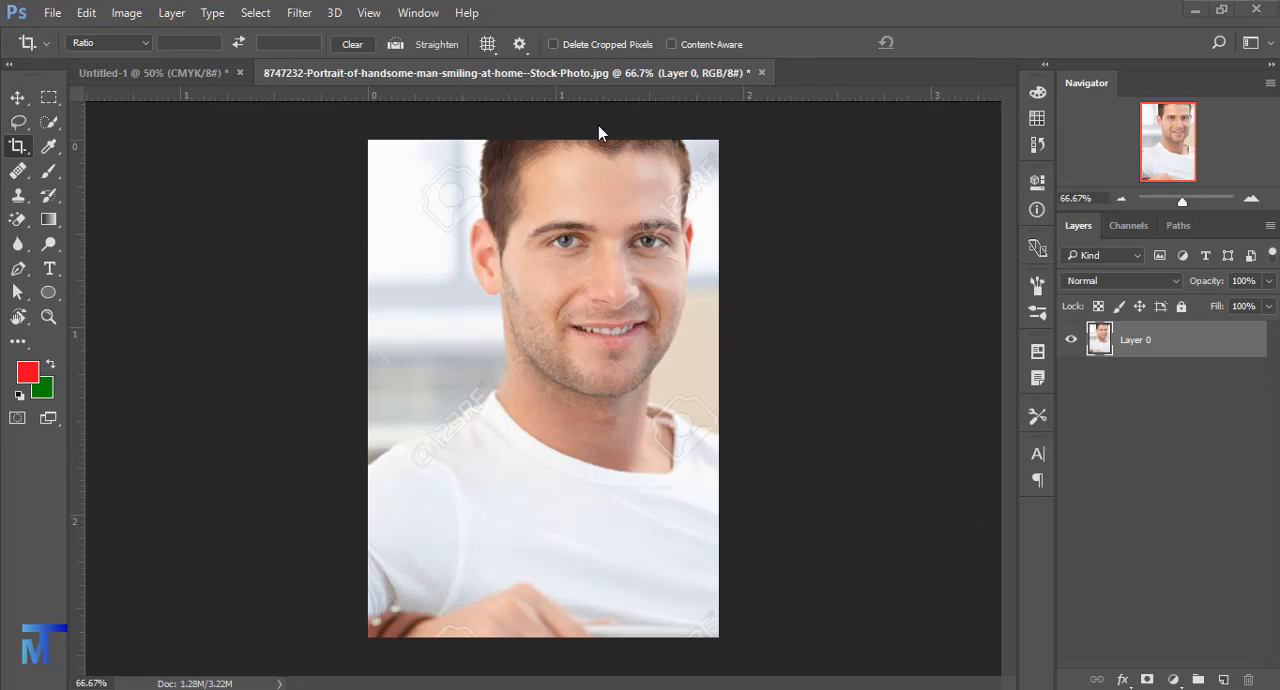
- Turn on Delete Cropped Pixels and switch to the Perspective Crop tool
left_click(566, 44)
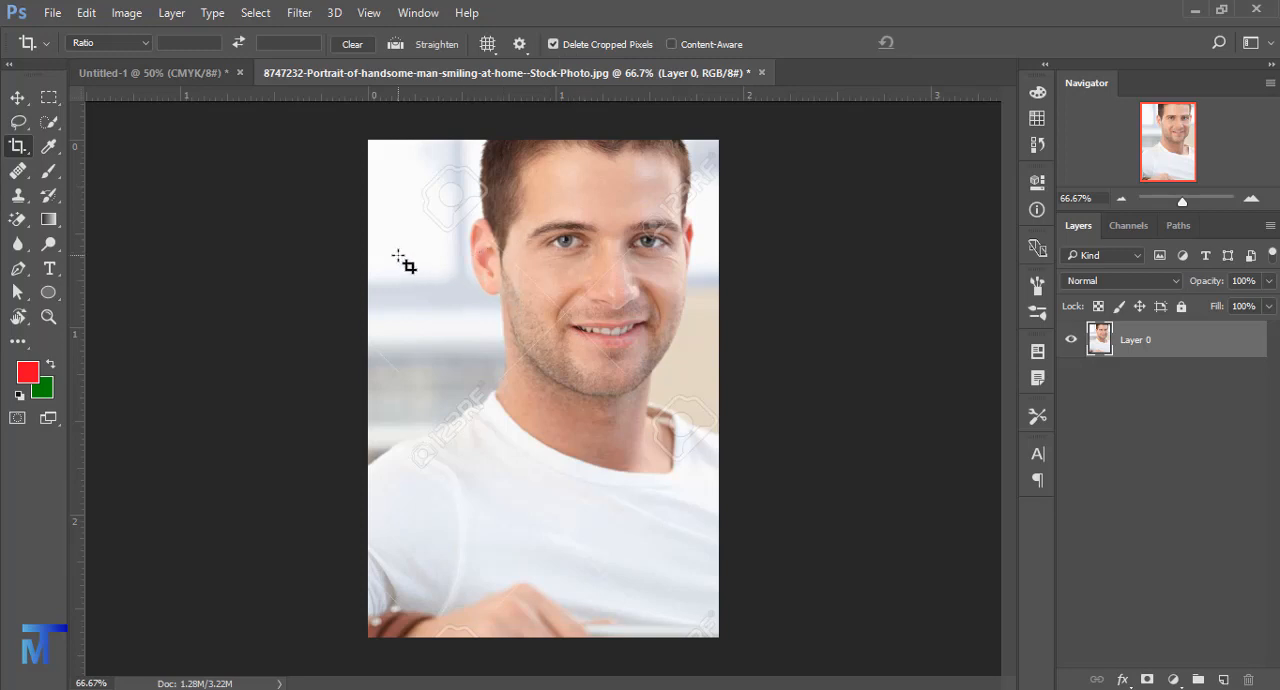
right_click(20, 150)
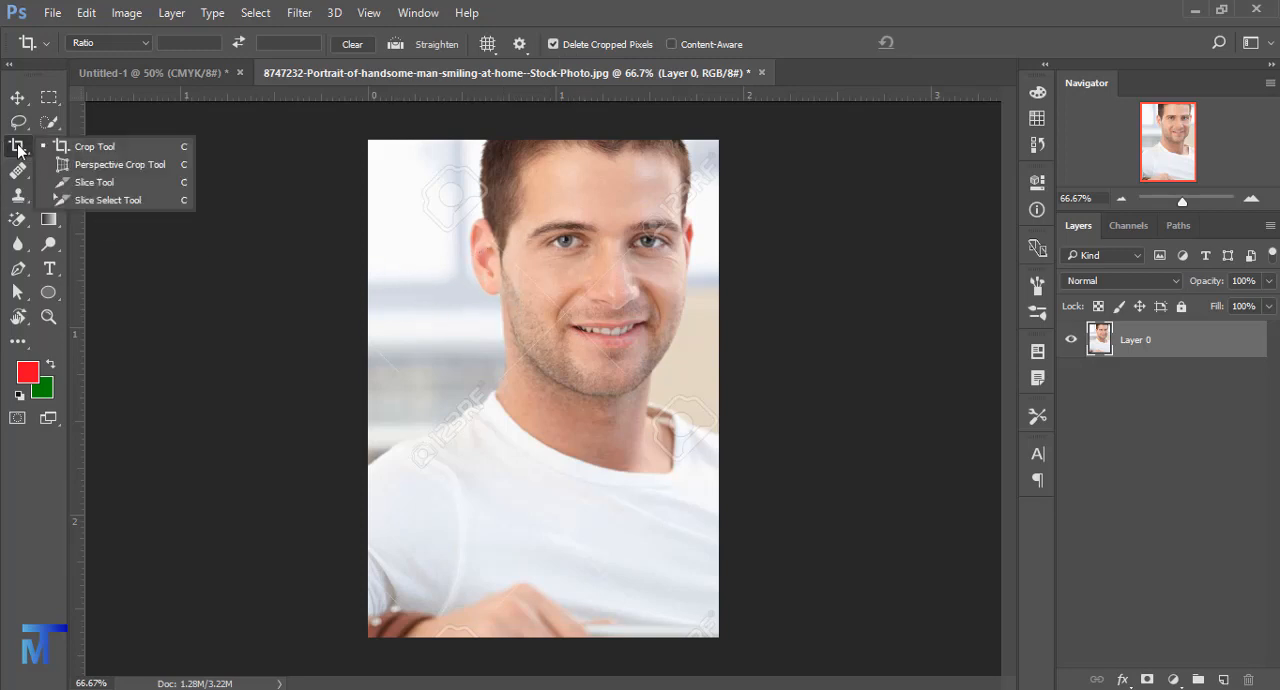
left_click(83, 168)
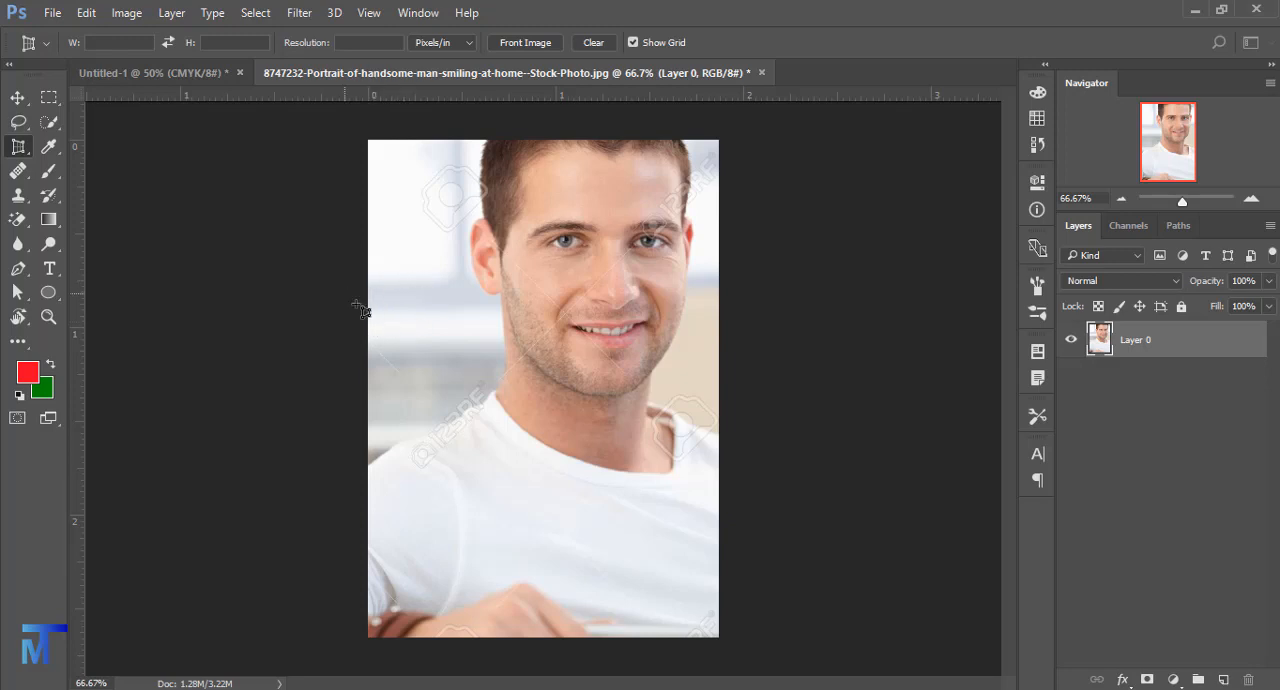
- Open Sharp-Professional-Business-Card-Template-2.jpg and select the Perspective Crop tool for it
left_click(52, 12)
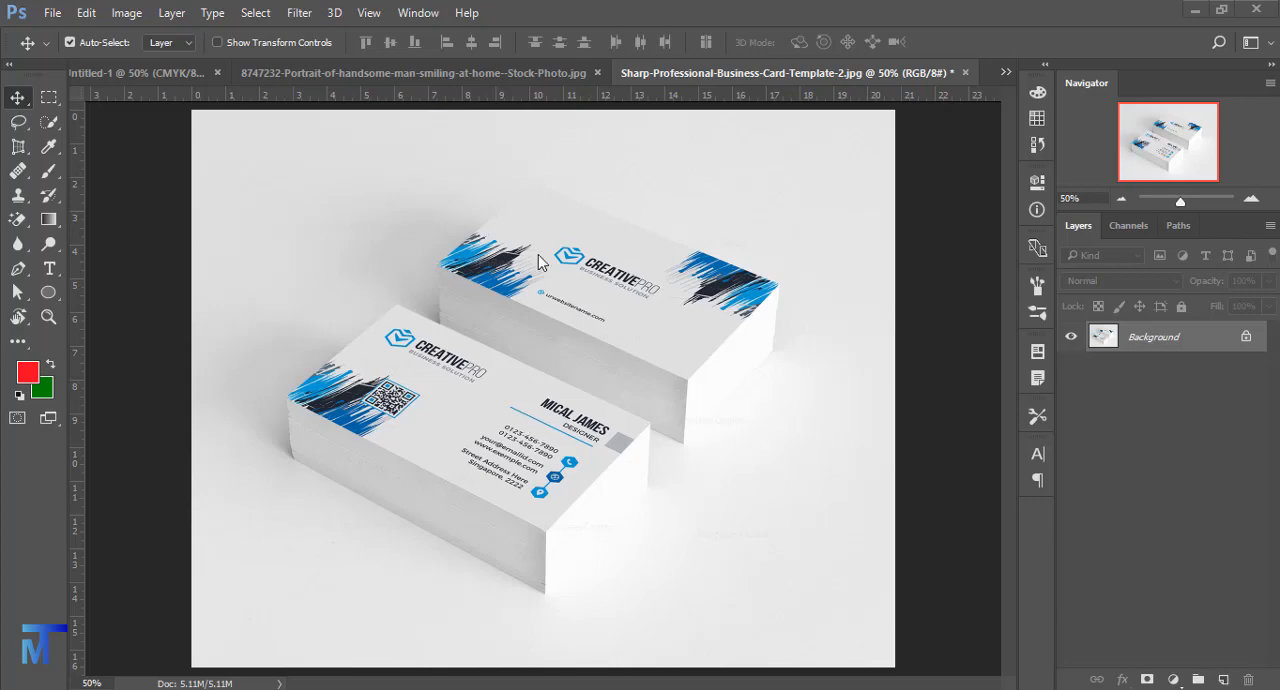
left_click(17, 149)
left_click(105, 169)
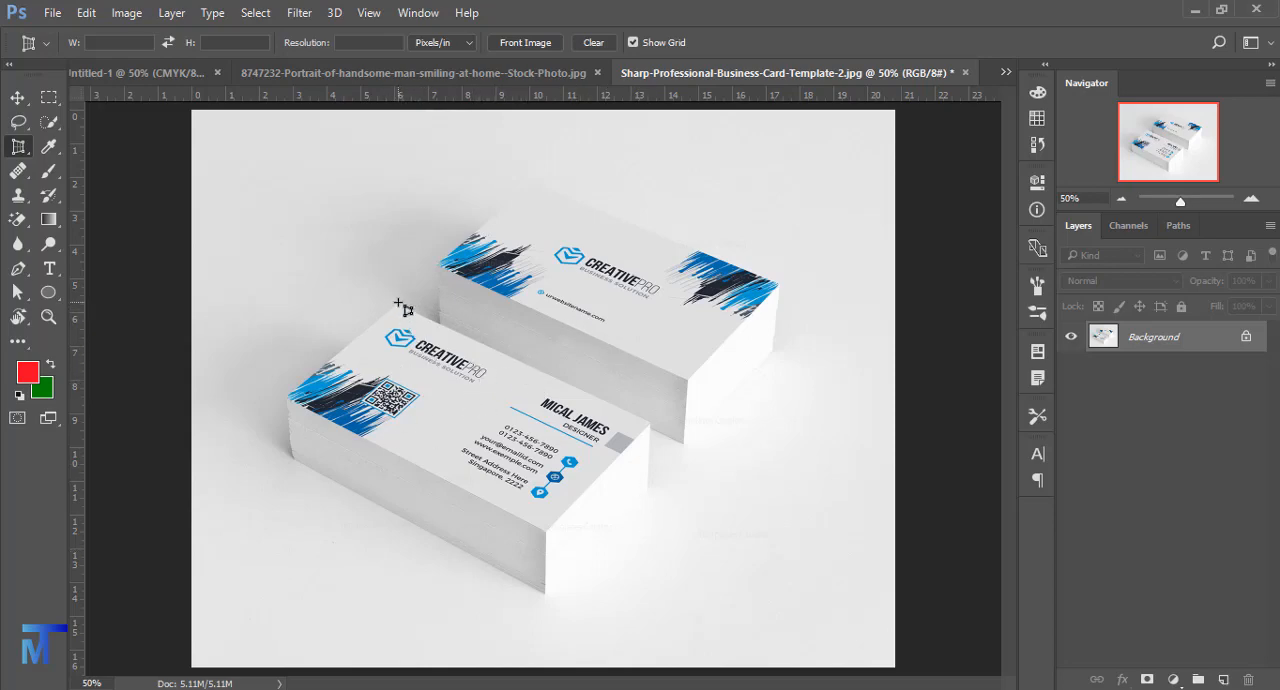
- Perspective-crop the image to the top face of the front card stack, using the card's four corners
right_click(19, 150)
left_click(67, 164)
left_click(395, 305)
left_click(649, 425)
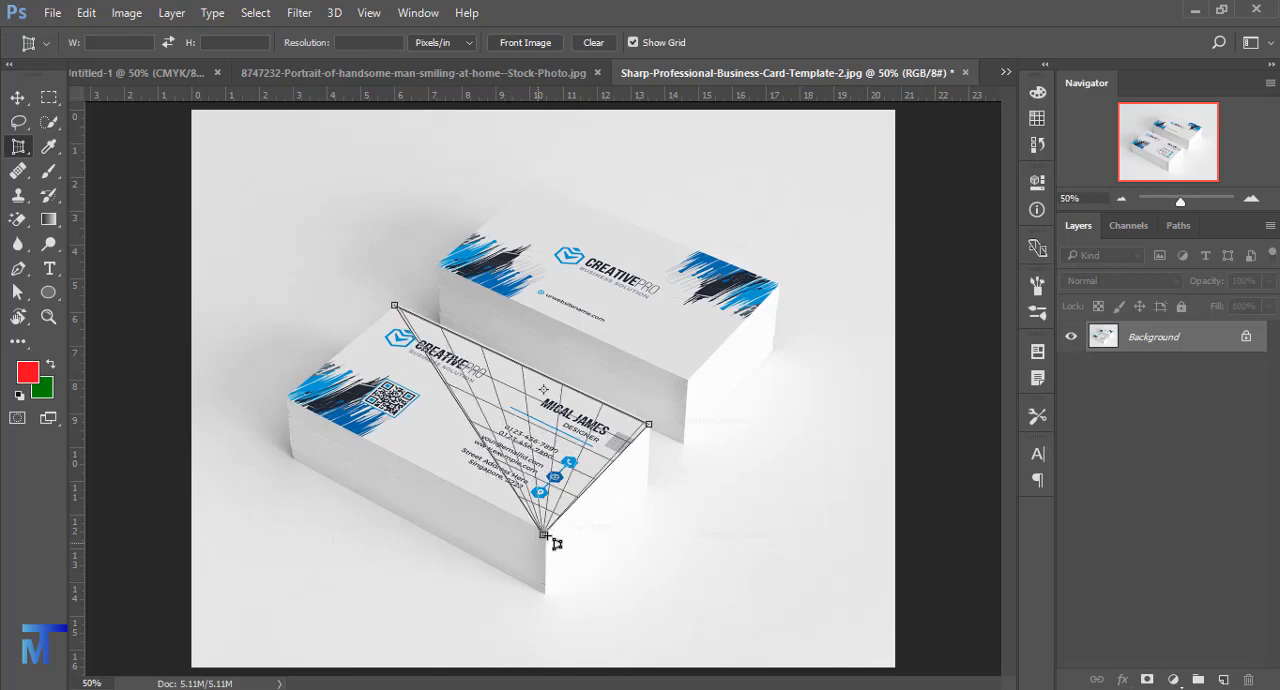
left_click(543, 533)
left_click(287, 398)
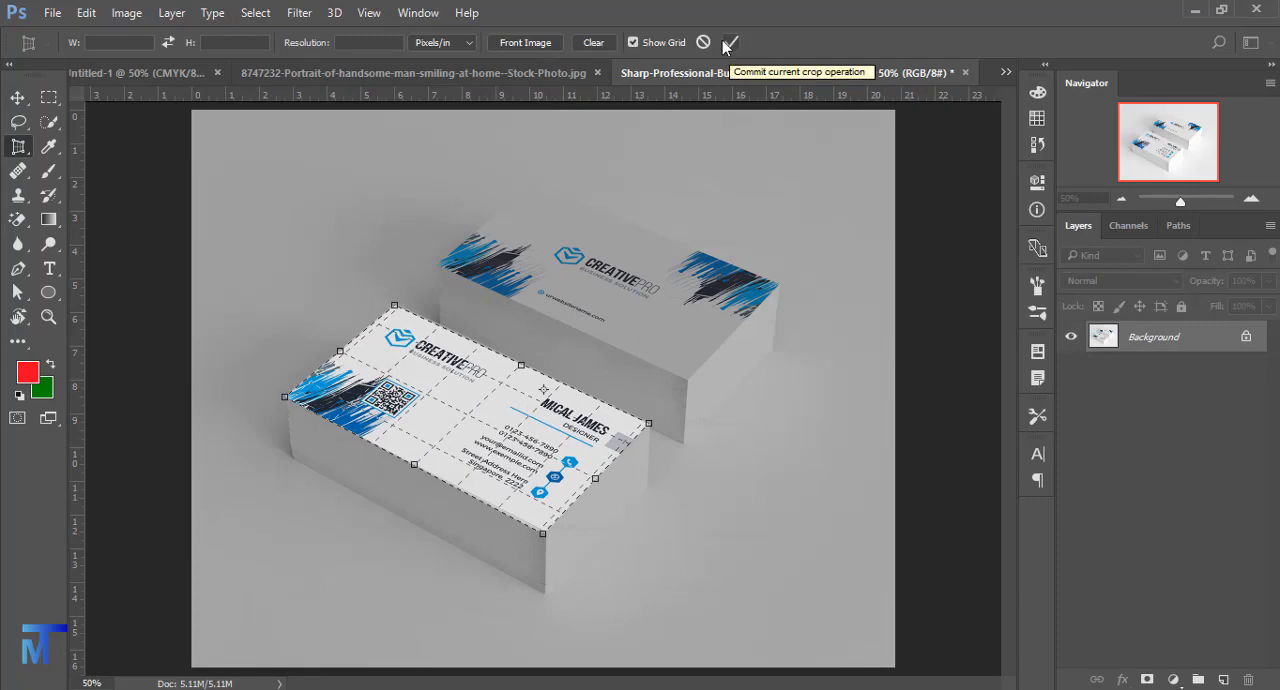
left_click(727, 44)
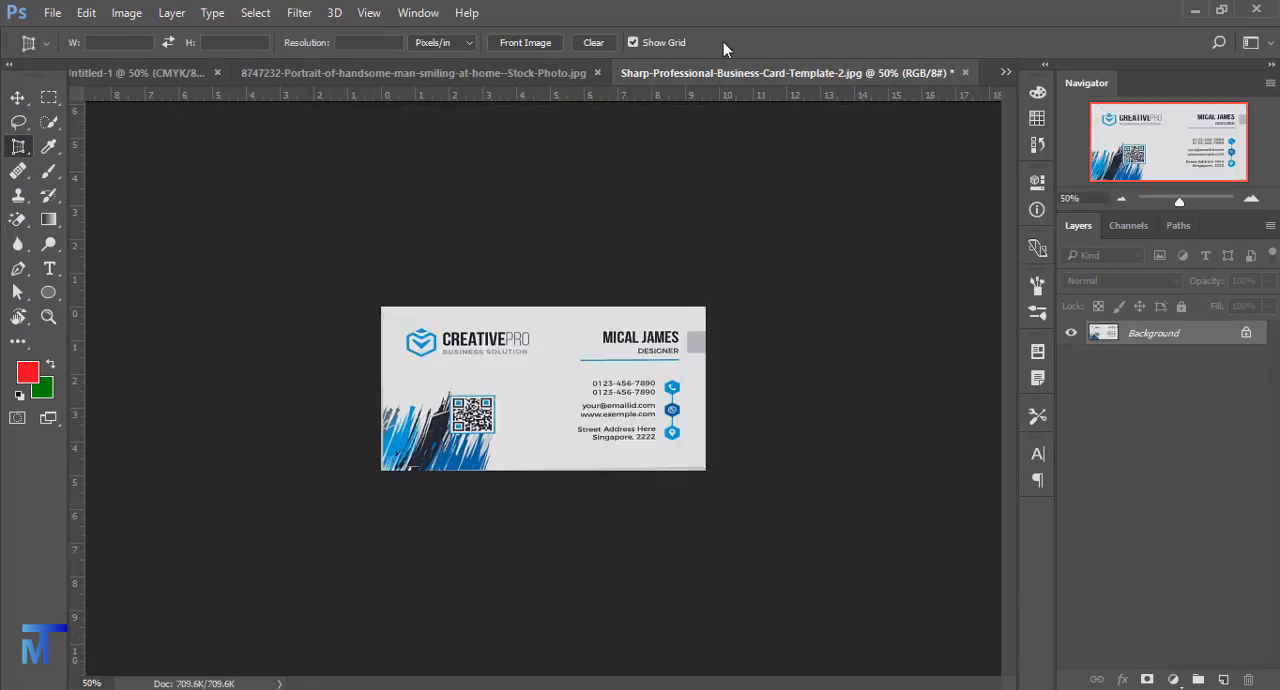
left_click(533, 381)
left_click(514, 352)
double_click(554, 375)
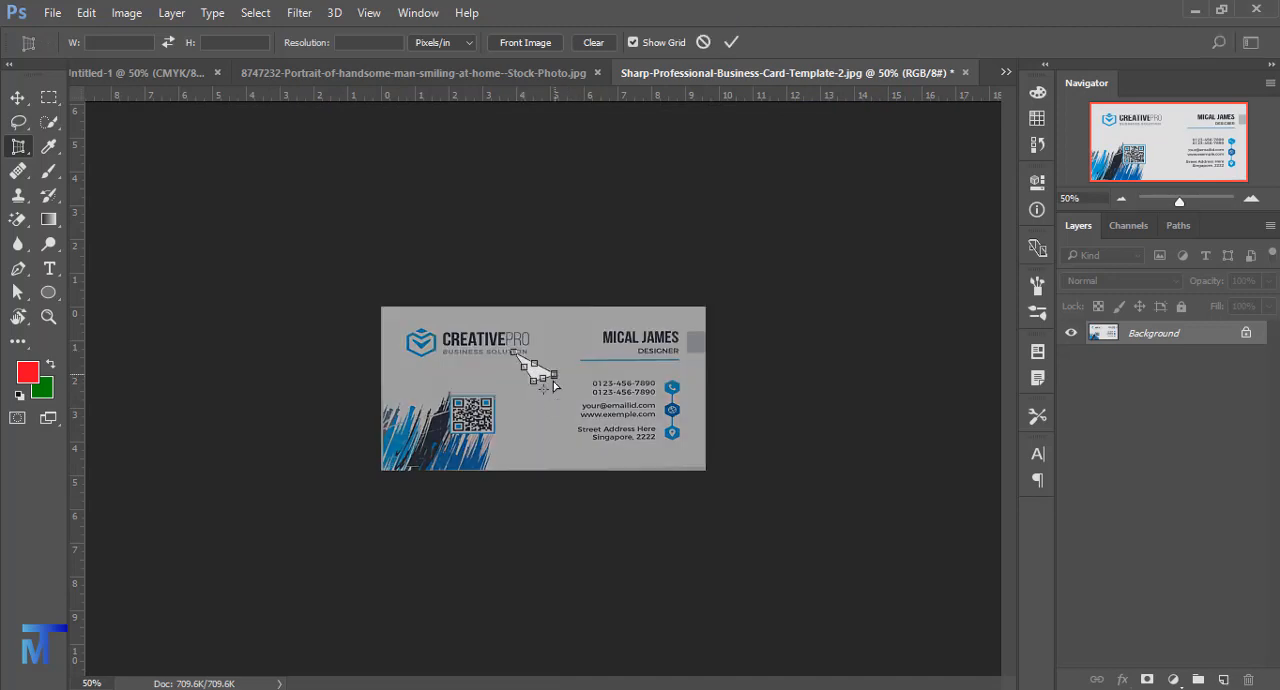
left_click(704, 43)
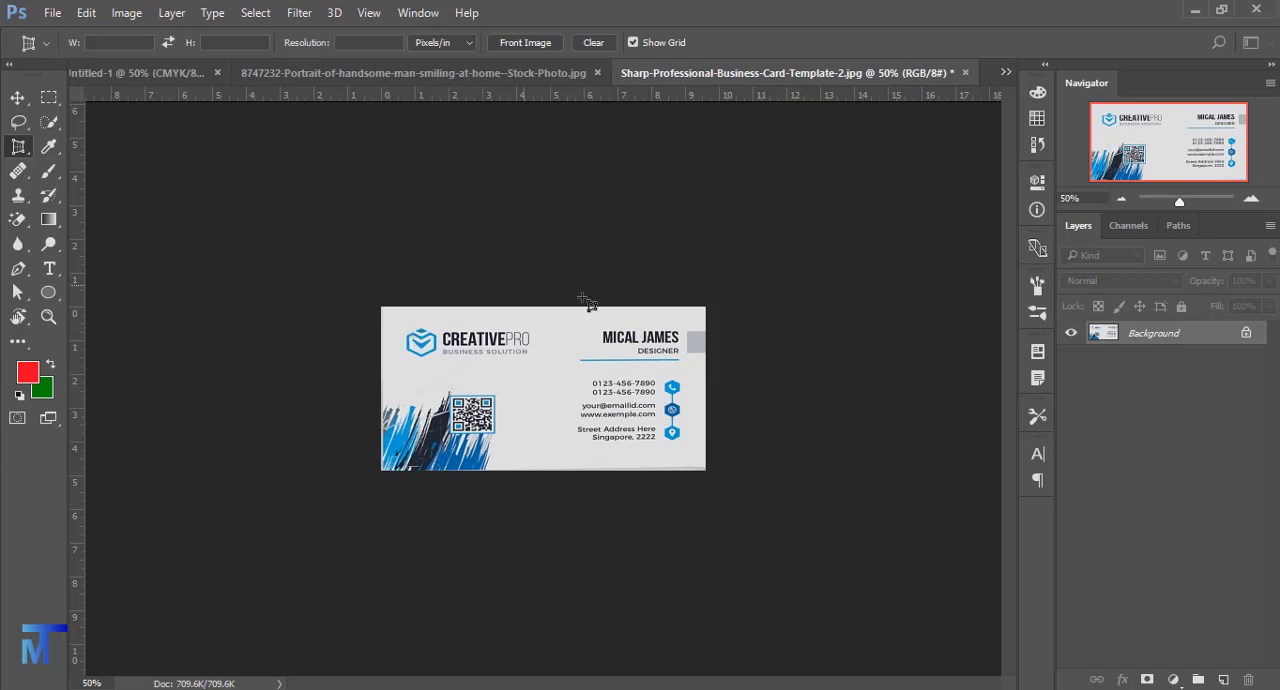
- Inspect the flattened business card at a larger magnification
left_click(17, 98)
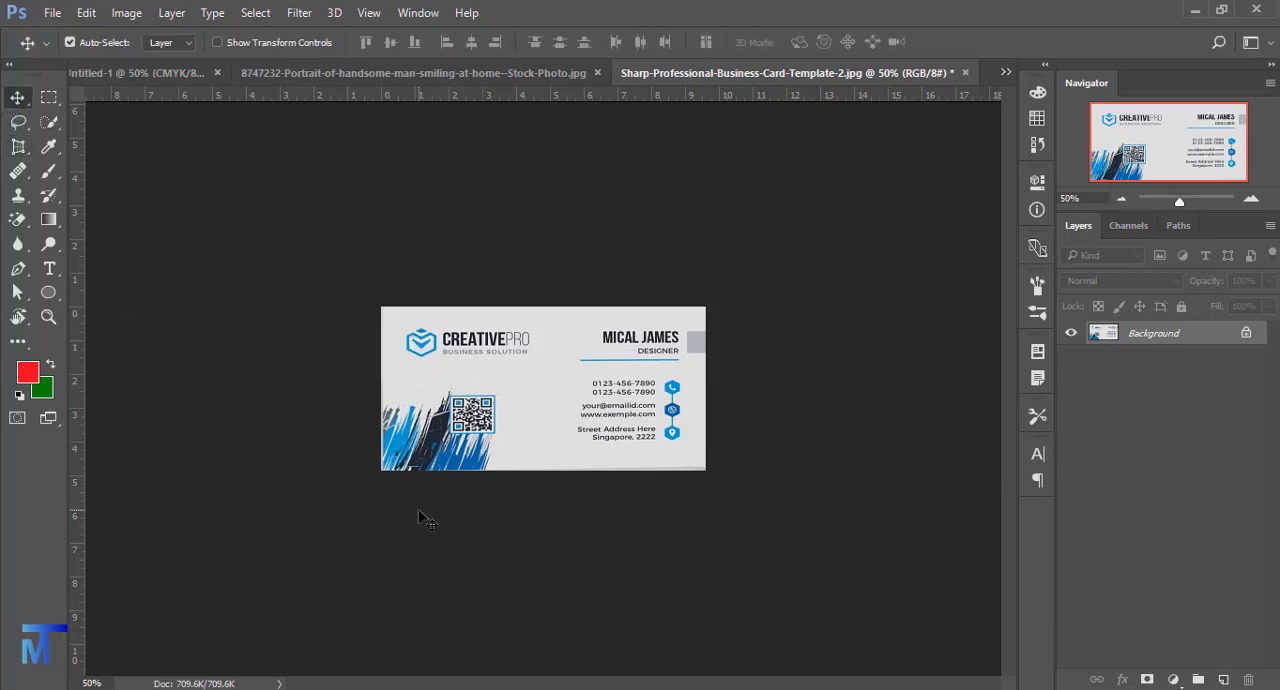
key("z")
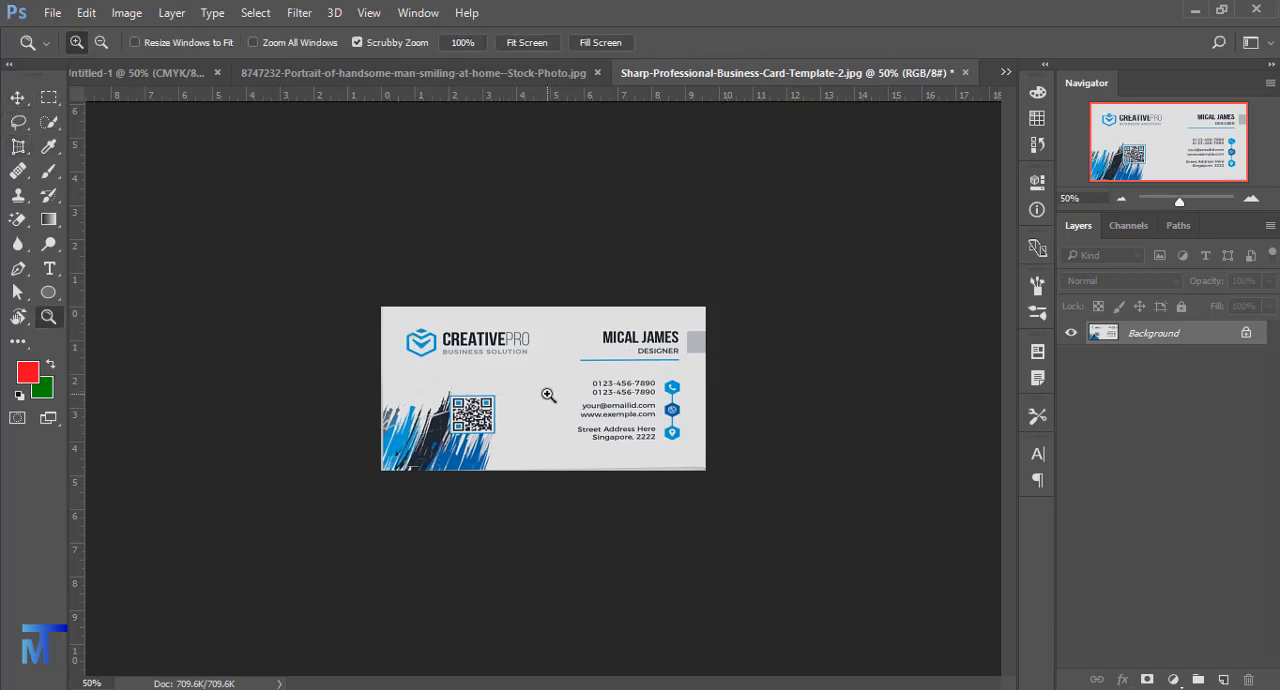
left_click_drag(543, 390, 637, 408)
key("v")
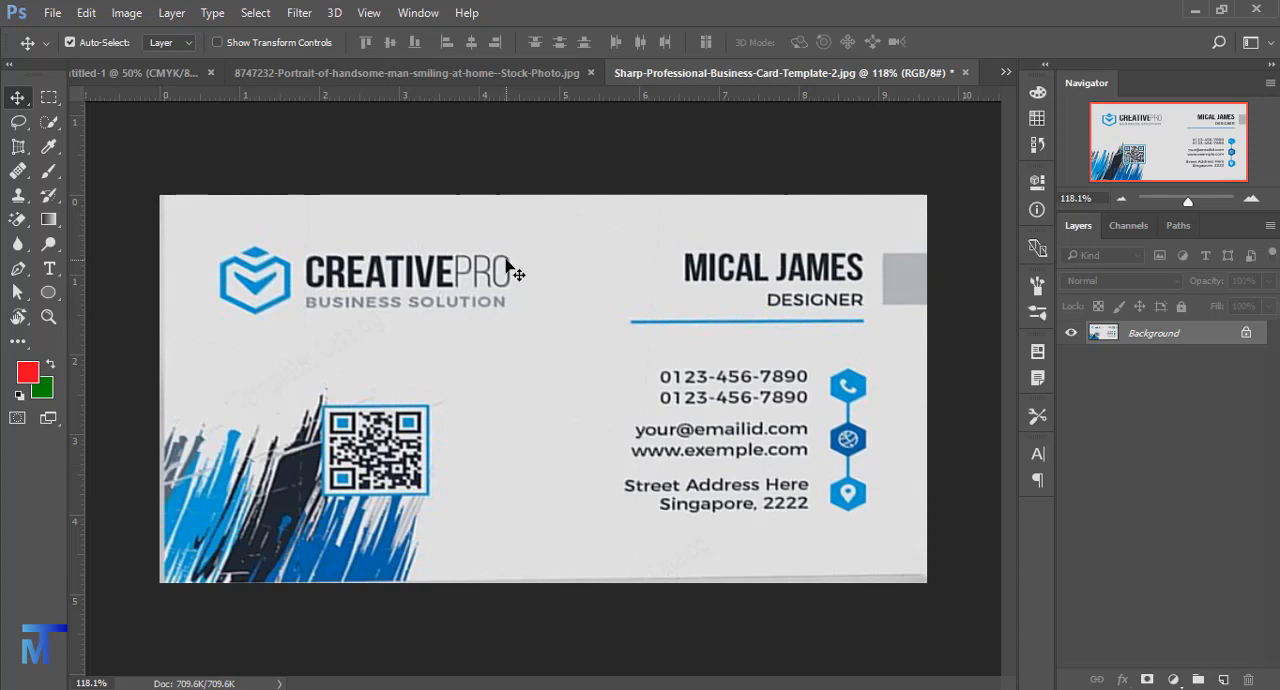
- Draw a rectangular slice with the Slice tool over the empty background beside the rear card stack, near the image's upper-left corner
left_click(65, 165)
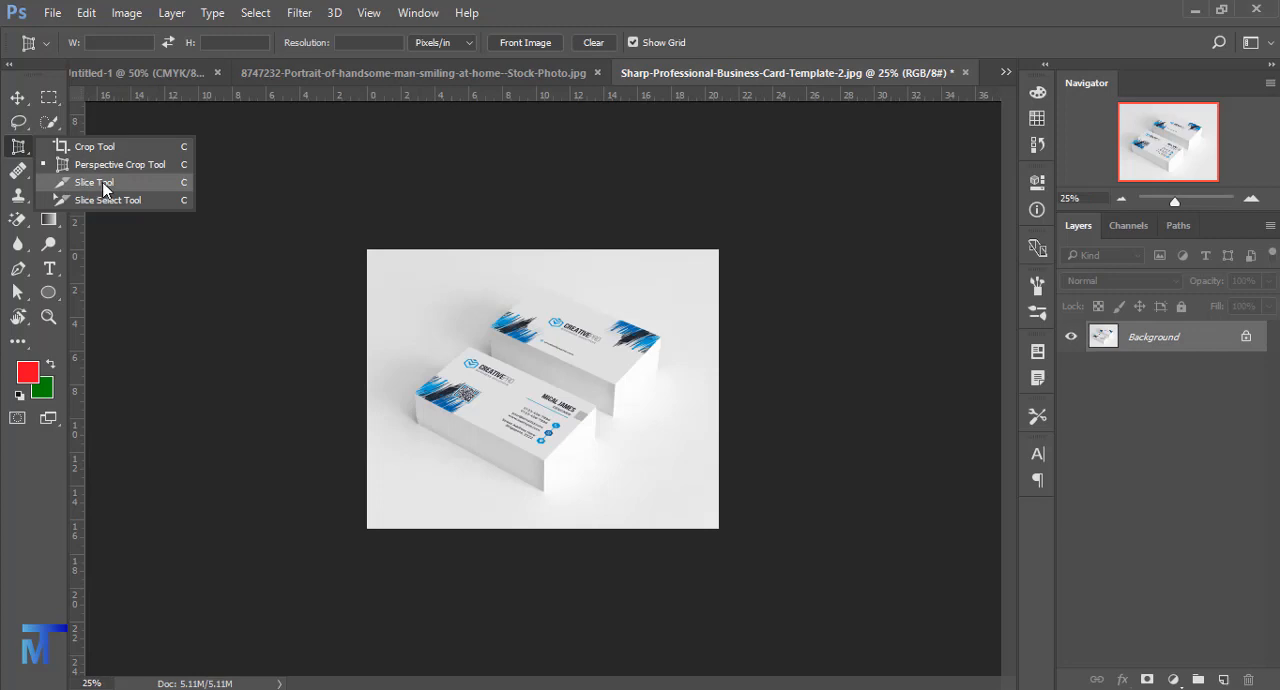
left_click(97, 181)
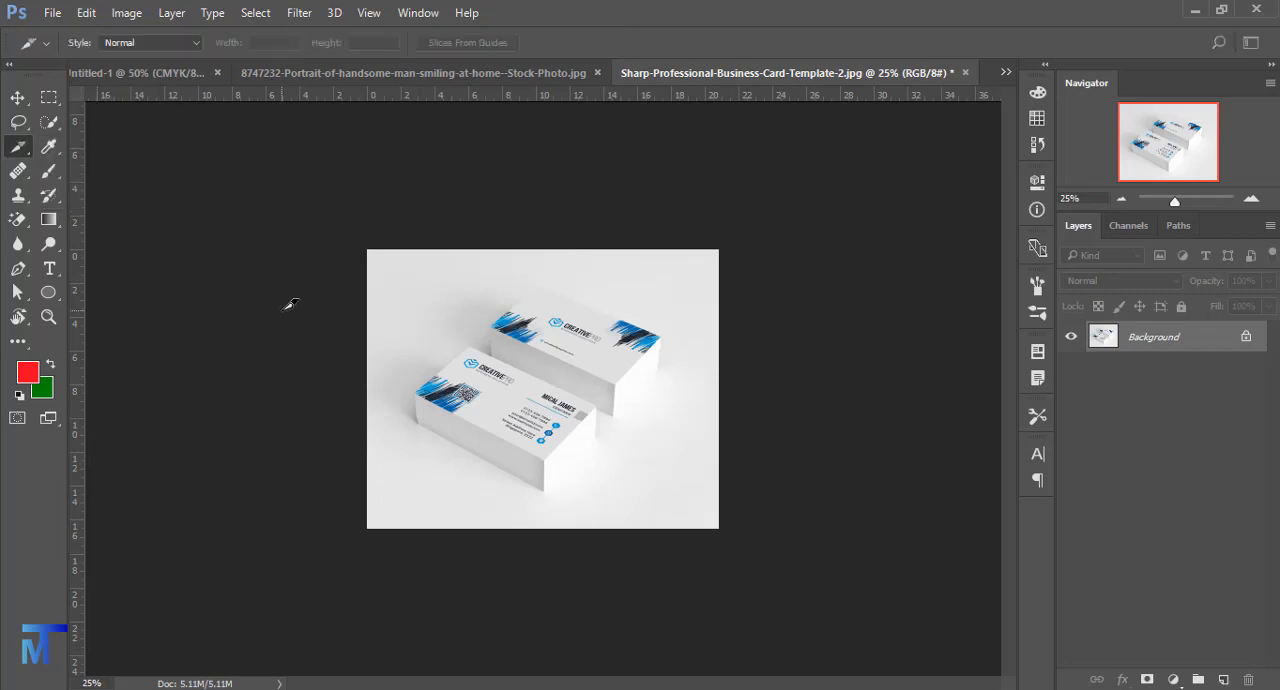
key("z")
left_click_drag(474, 307, 489, 311)
key("c")
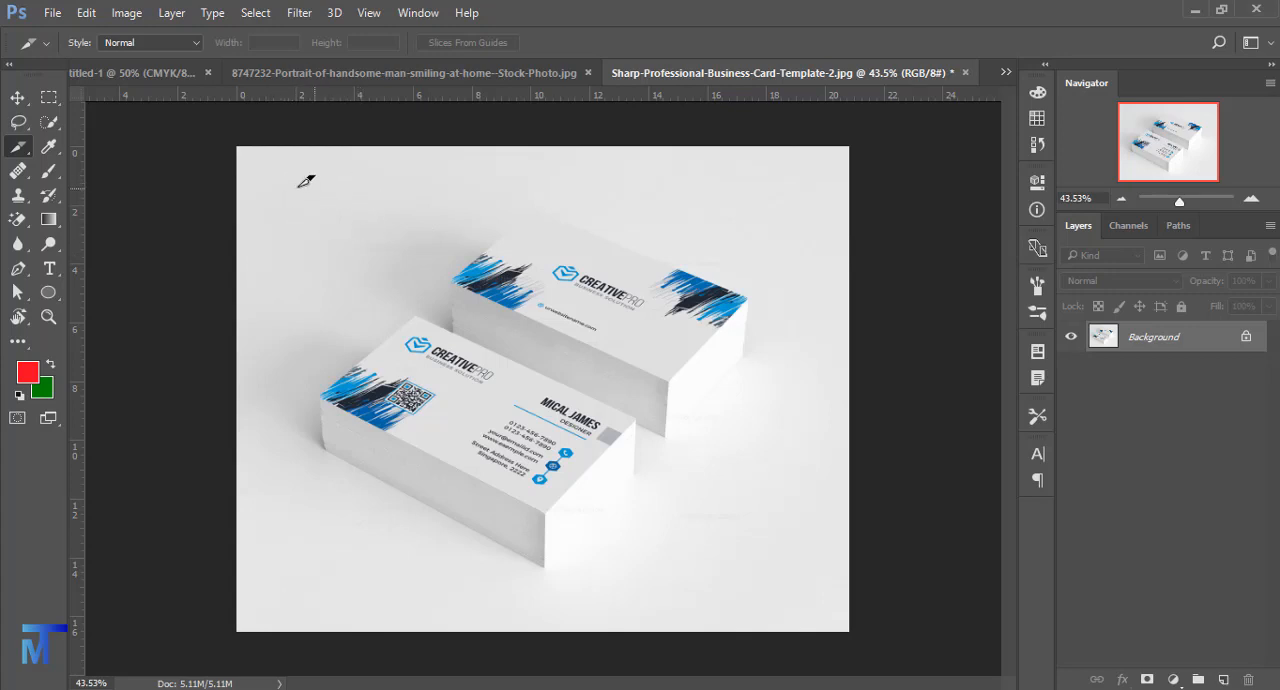
mouse_move(268, 167)
left_mouse_down()
mouse_move(396, 221)
mouse_move(463, 279)
left_mouse_up()
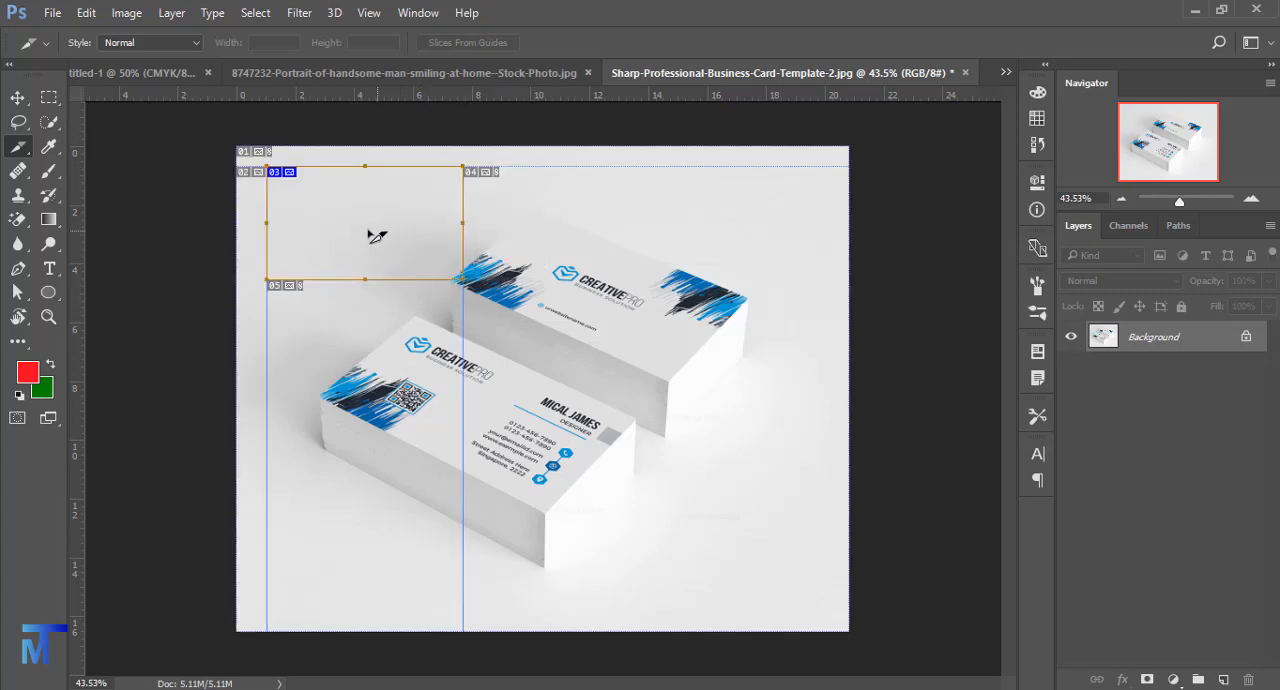
- Draw six more slices: two across the rear card stack, two on the front card, one over the background beside it, and a full-width bottom strip
mouse_move(500, 166)
left_mouse_down()
mouse_move(648, 285)
mouse_move(648, 313)
left_mouse_up()
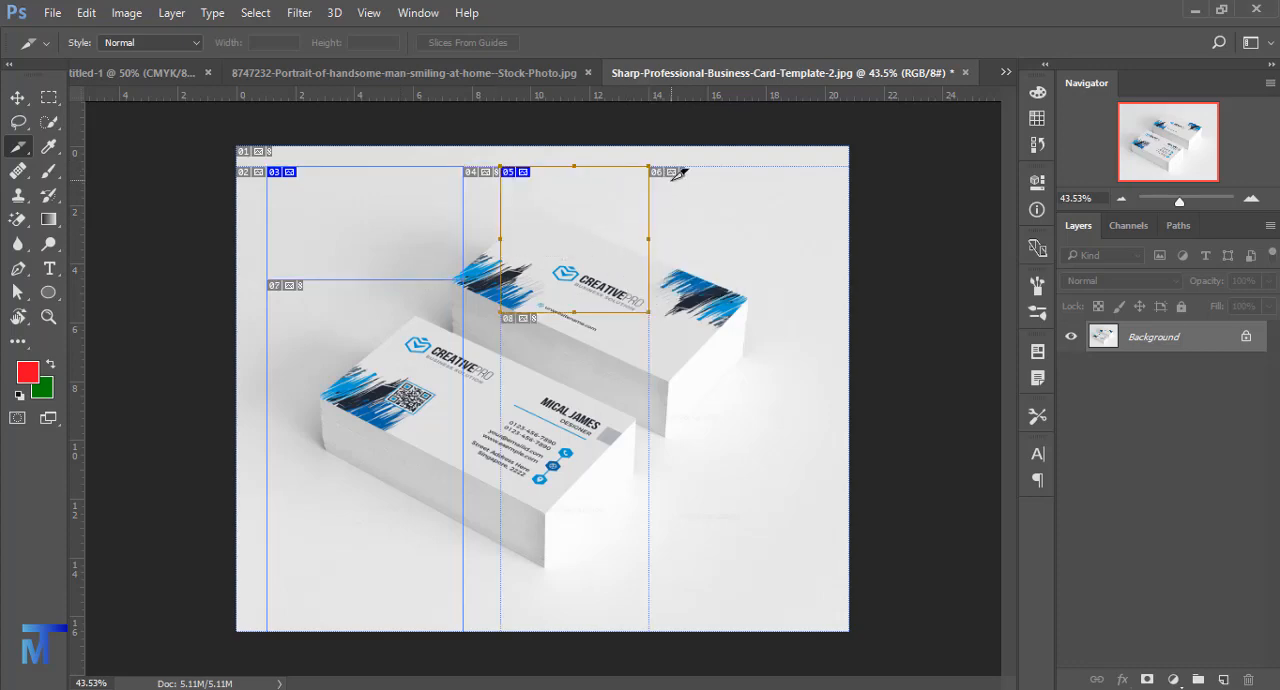
mouse_move(670, 178)
left_mouse_down()
mouse_move(812, 340)
mouse_move(798, 358)
left_mouse_up()
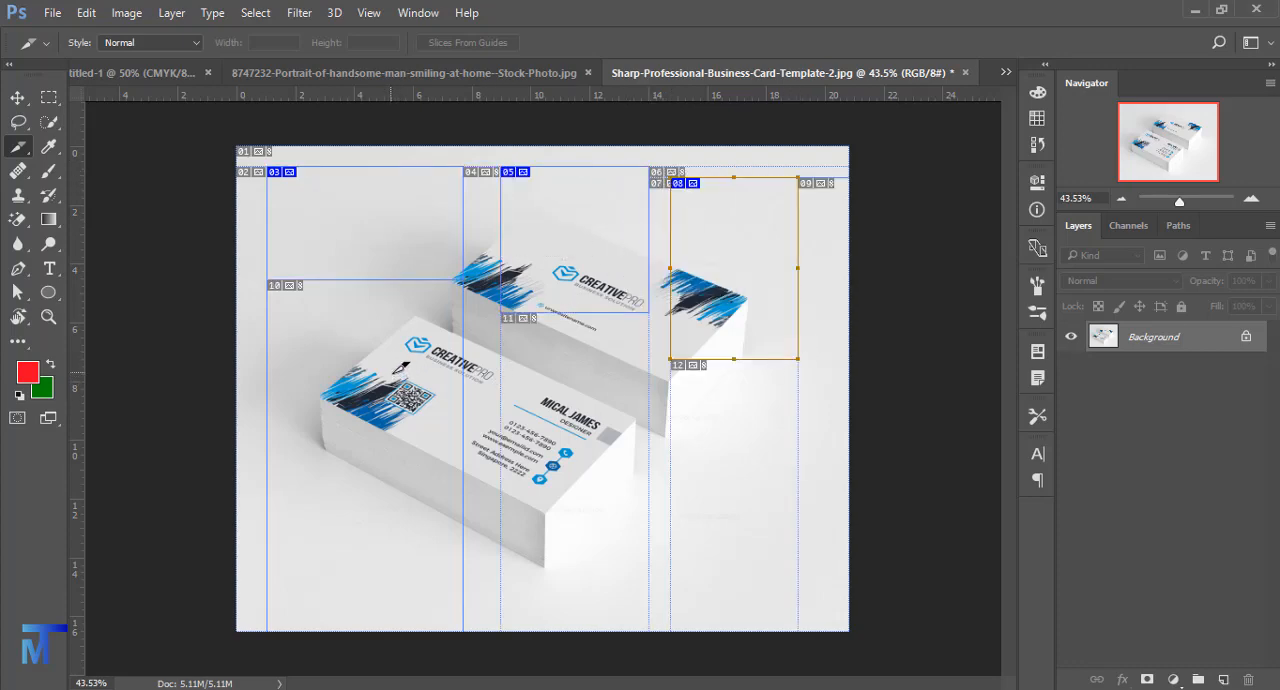
left_click_drag(390, 371, 500, 455)
left_click_drag(541, 371, 624, 492)
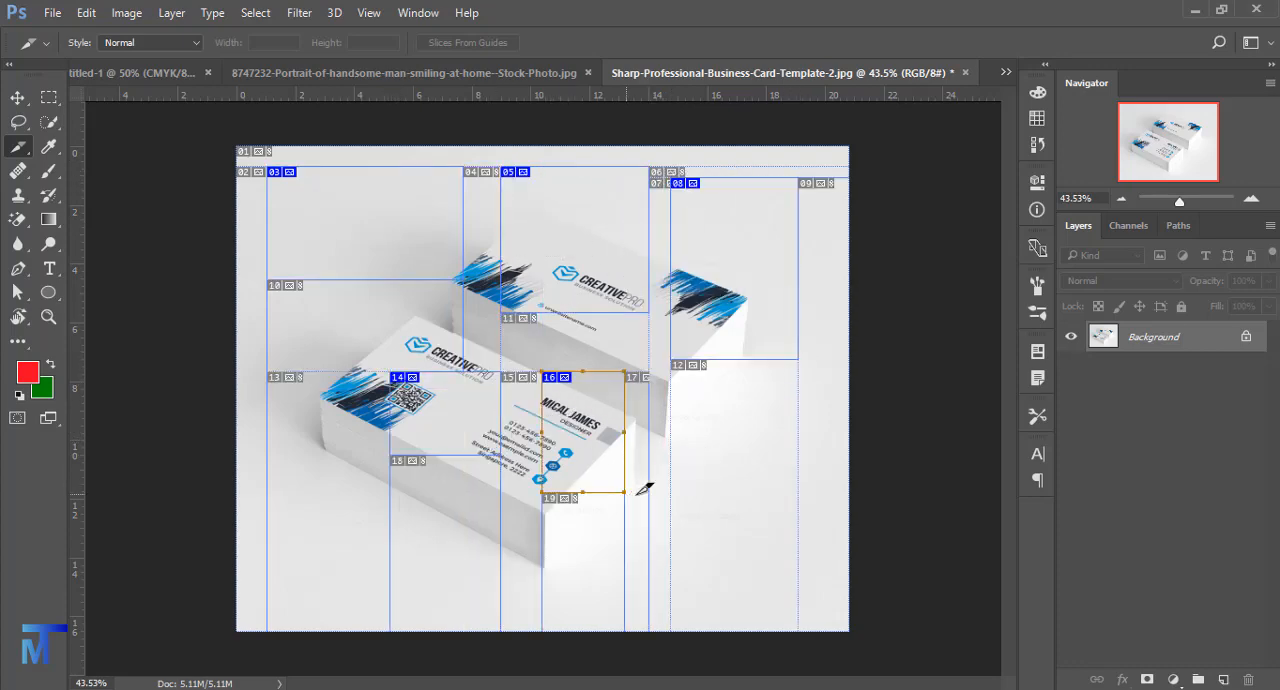
mouse_move(670, 422)
left_mouse_down()
mouse_move(777, 491)
mouse_move(791, 520)
left_mouse_up()
left_click_drag(238, 503, 849, 631)
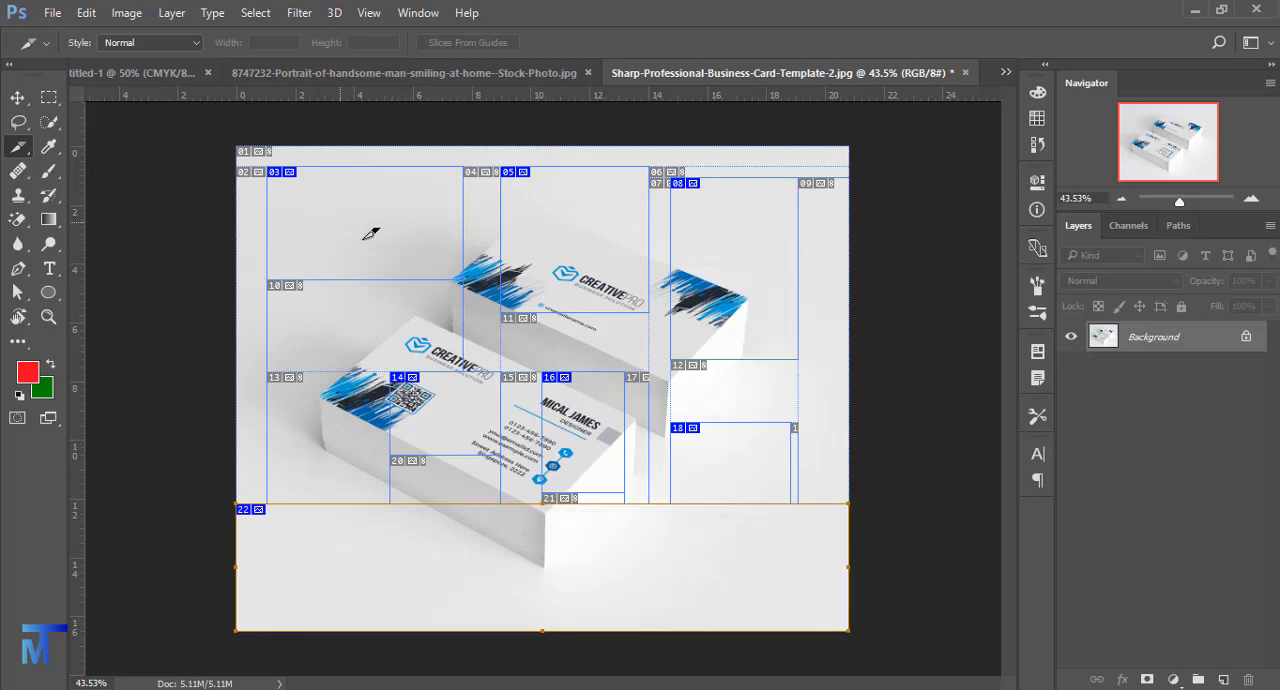
- Move the slice near the image's upper-left corner slightly left and down with the Slice Select tool, then activate the Move tool
right_click(18, 147)
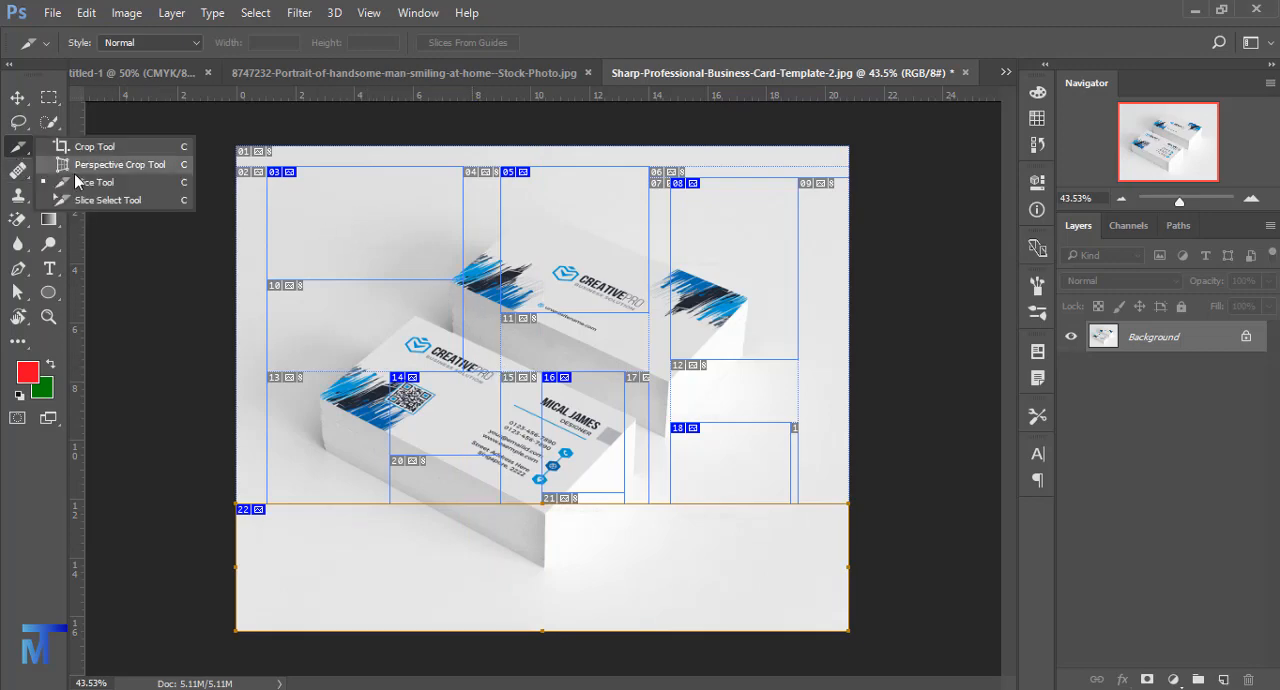
left_click(126, 207)
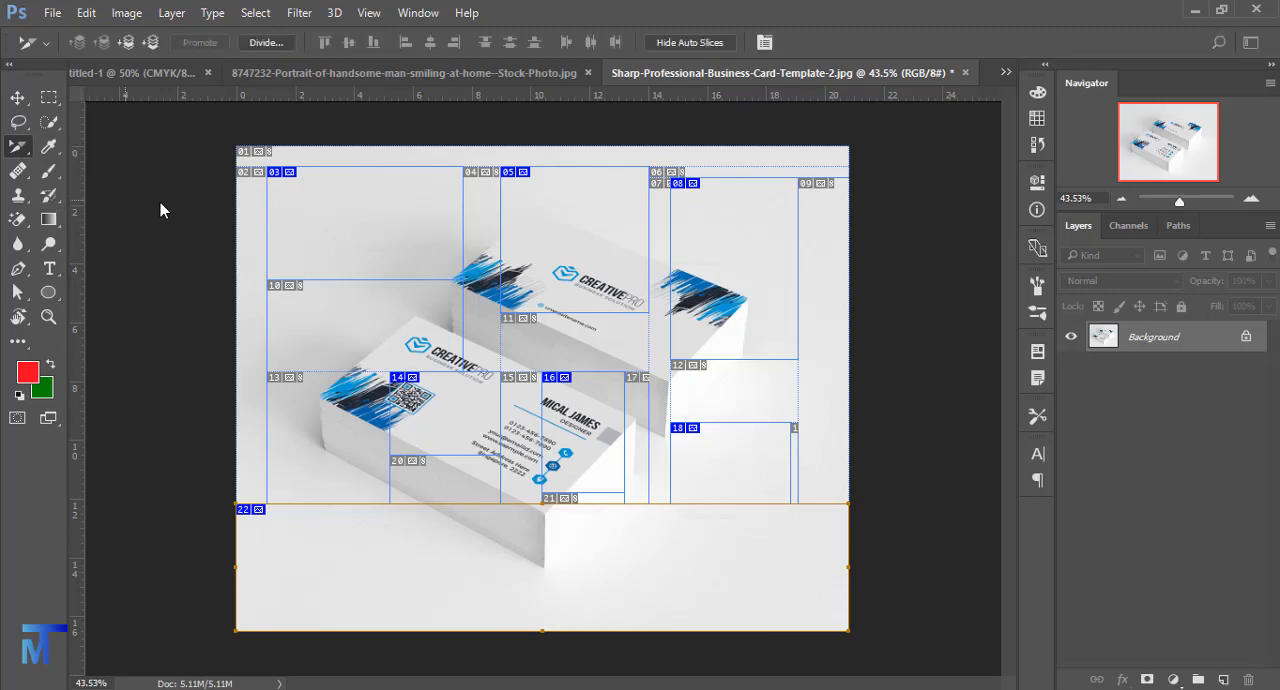
mouse_move(408, 200)
left_mouse_down()
mouse_move(383, 206)
mouse_move(410, 240)
mouse_move(414, 212)
mouse_move(363, 211)
mouse_move(385, 209)
left_mouse_up()
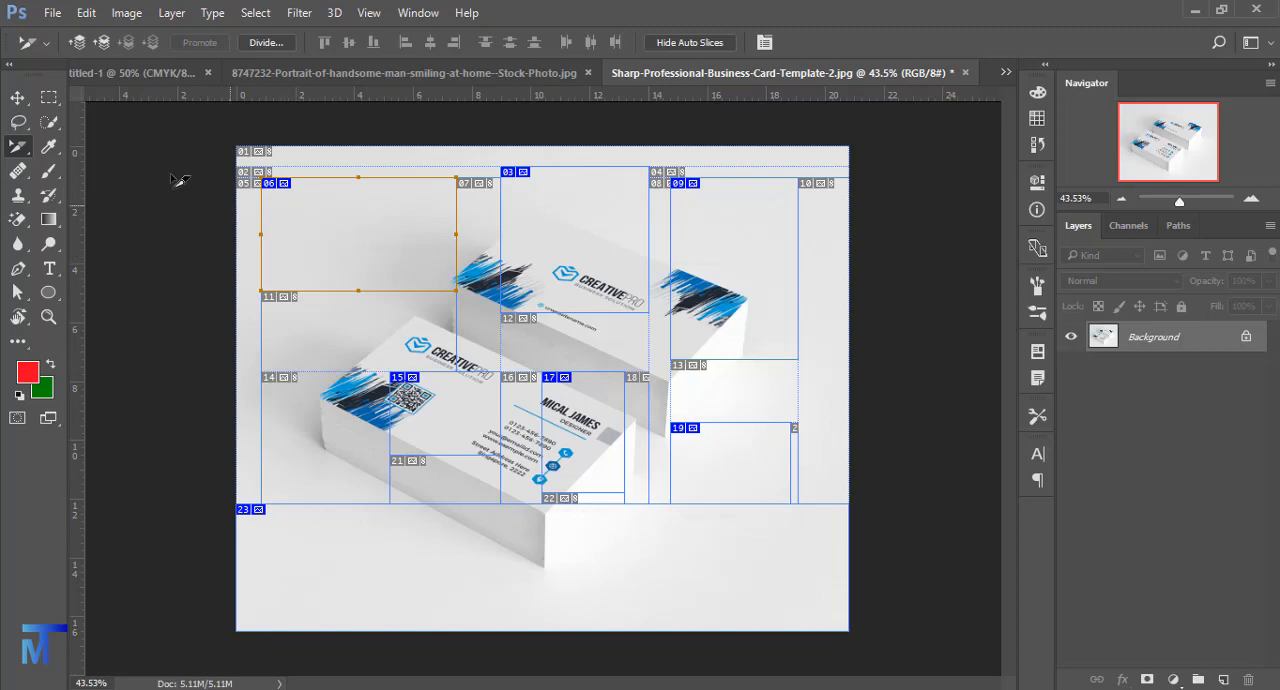
left_click(18, 98)
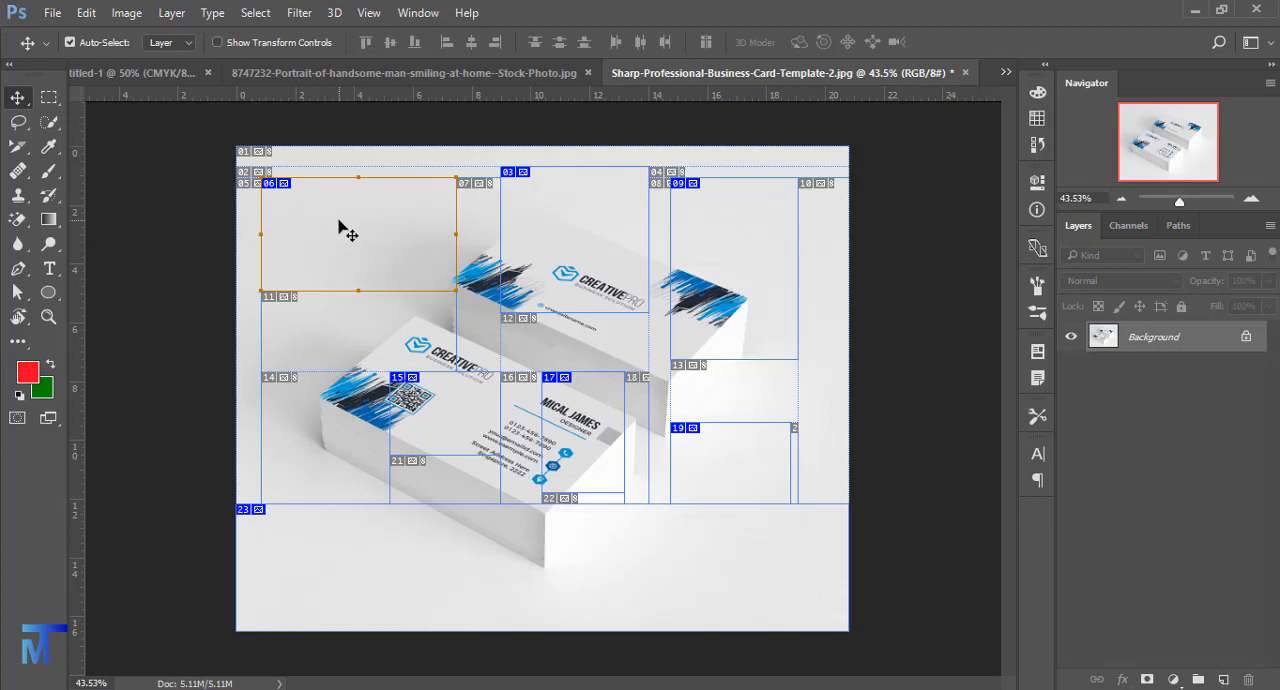
- Open the Save for Web (Legacy) export and look over the slices in its optimized preview
left_click(53, 13)
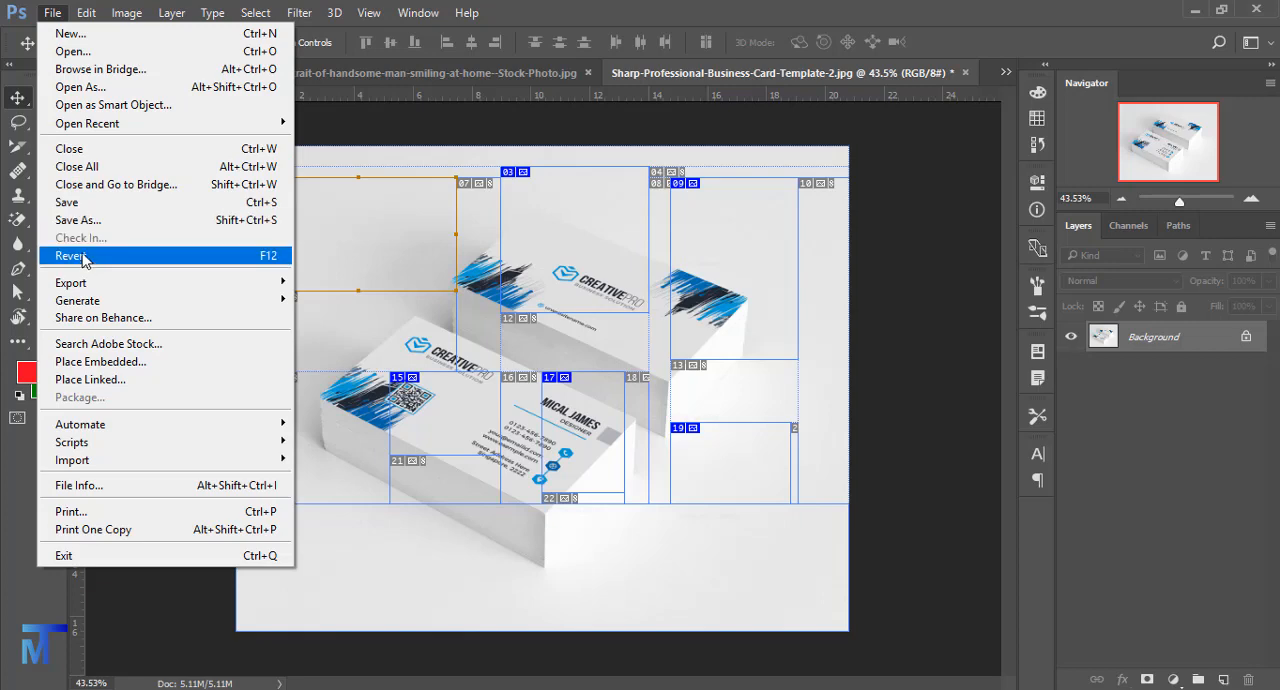
mouse_move(78, 289)
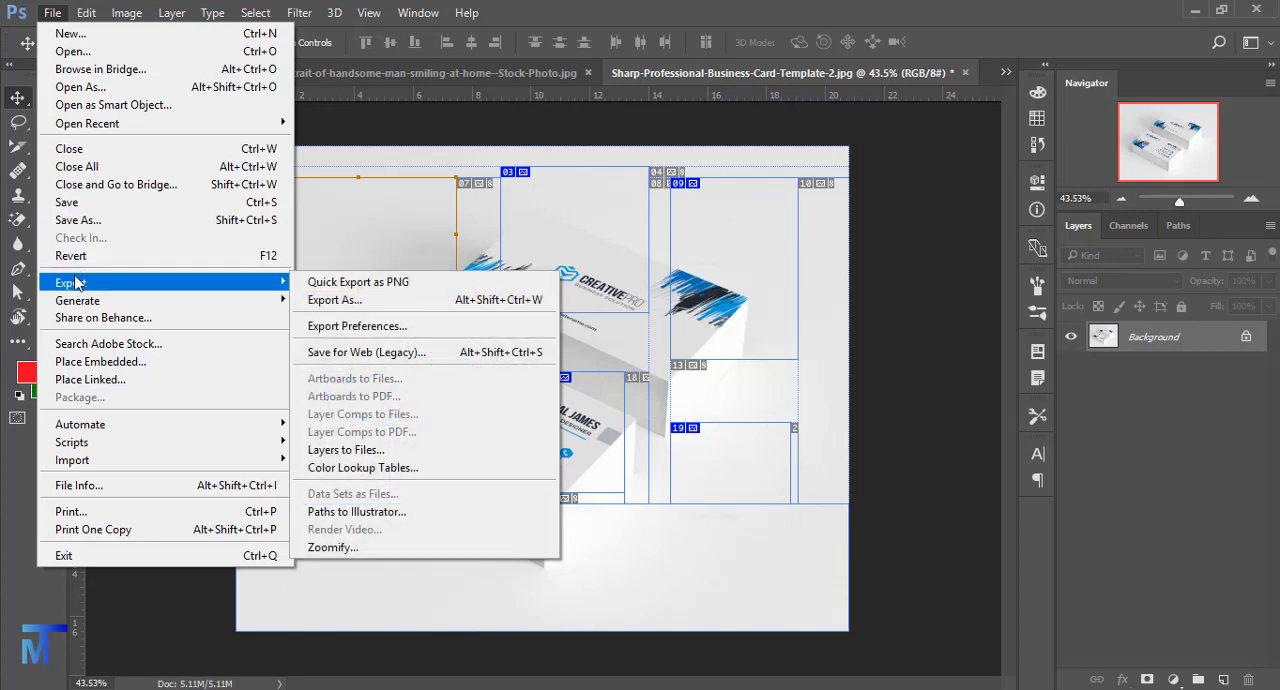
left_click(363, 352)
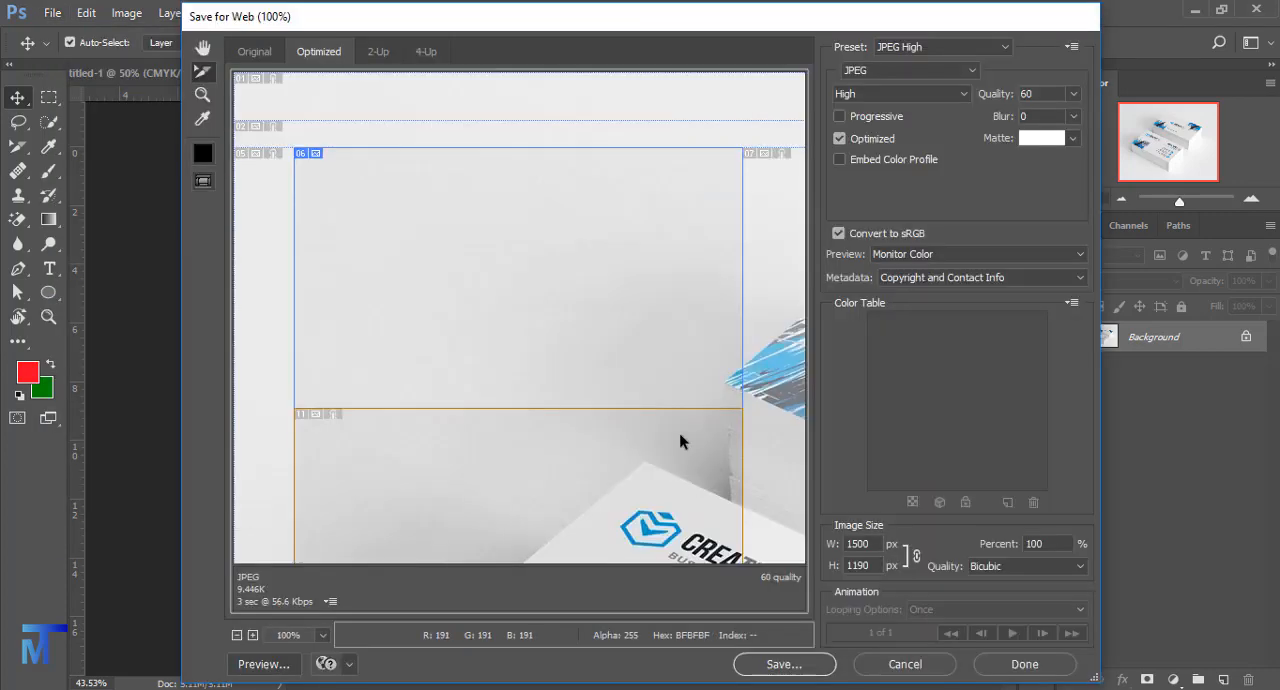
scroll(645, 347, "down", 5)
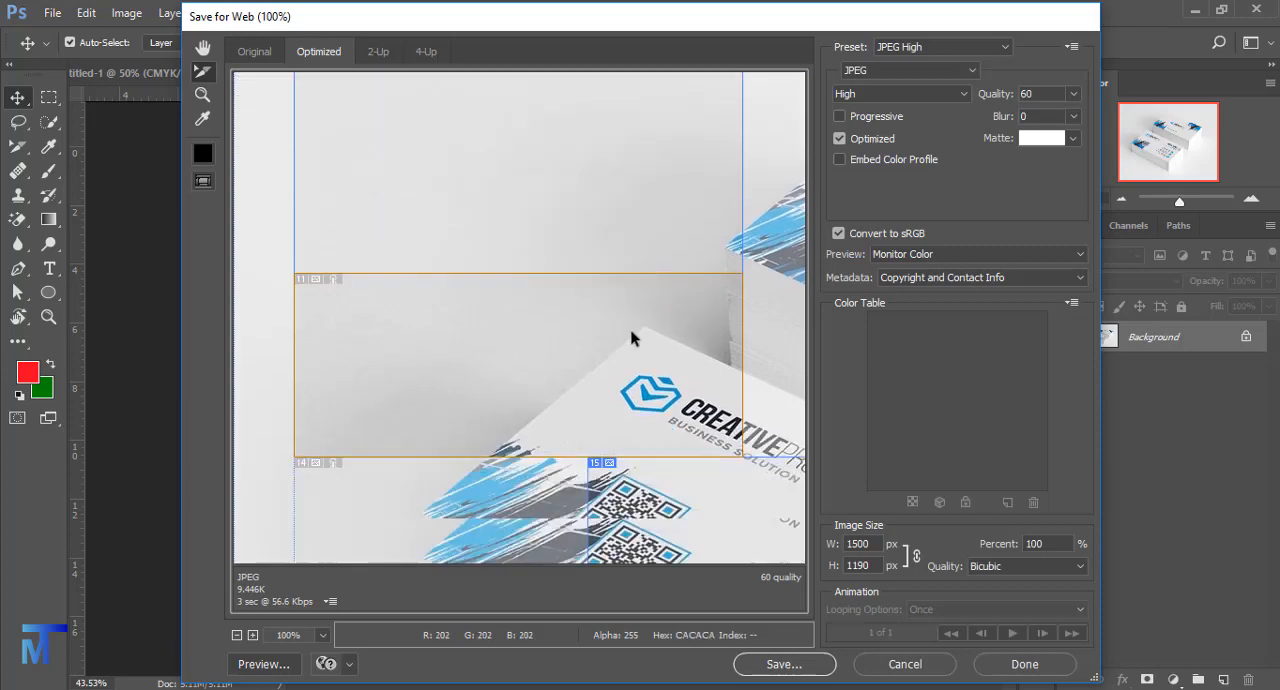
scroll(616, 343, "down", 3)
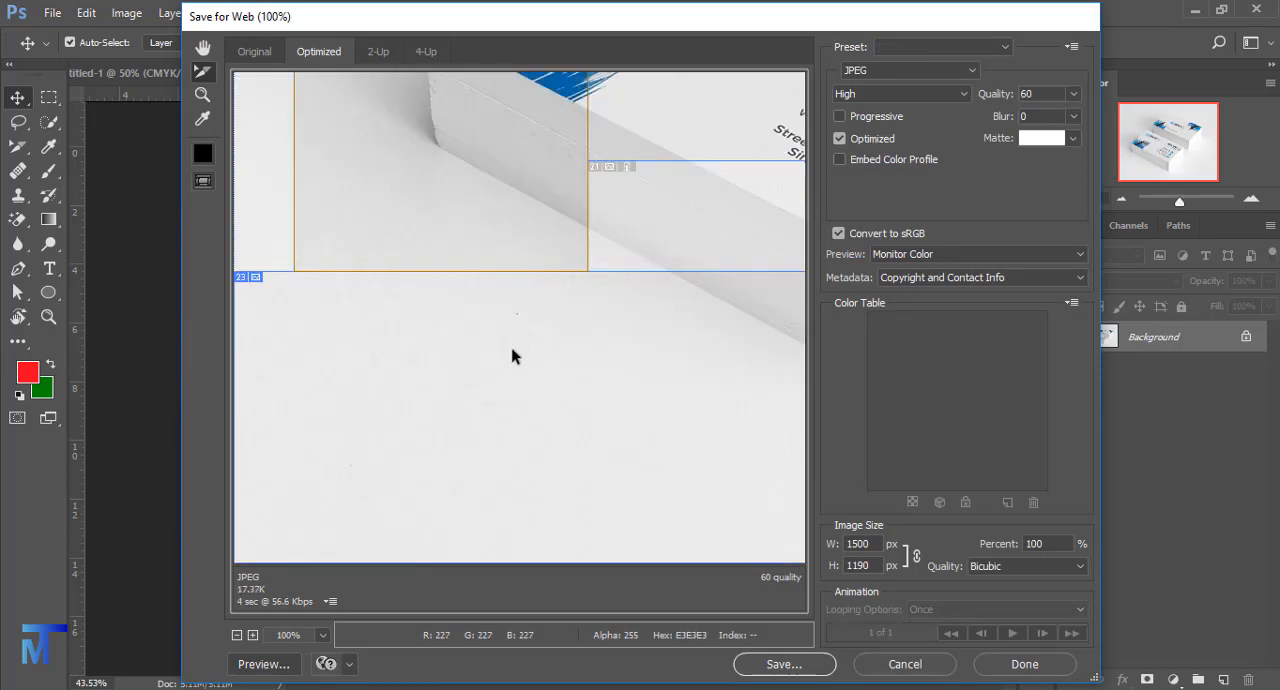
scroll(610, 391, "up", 8)
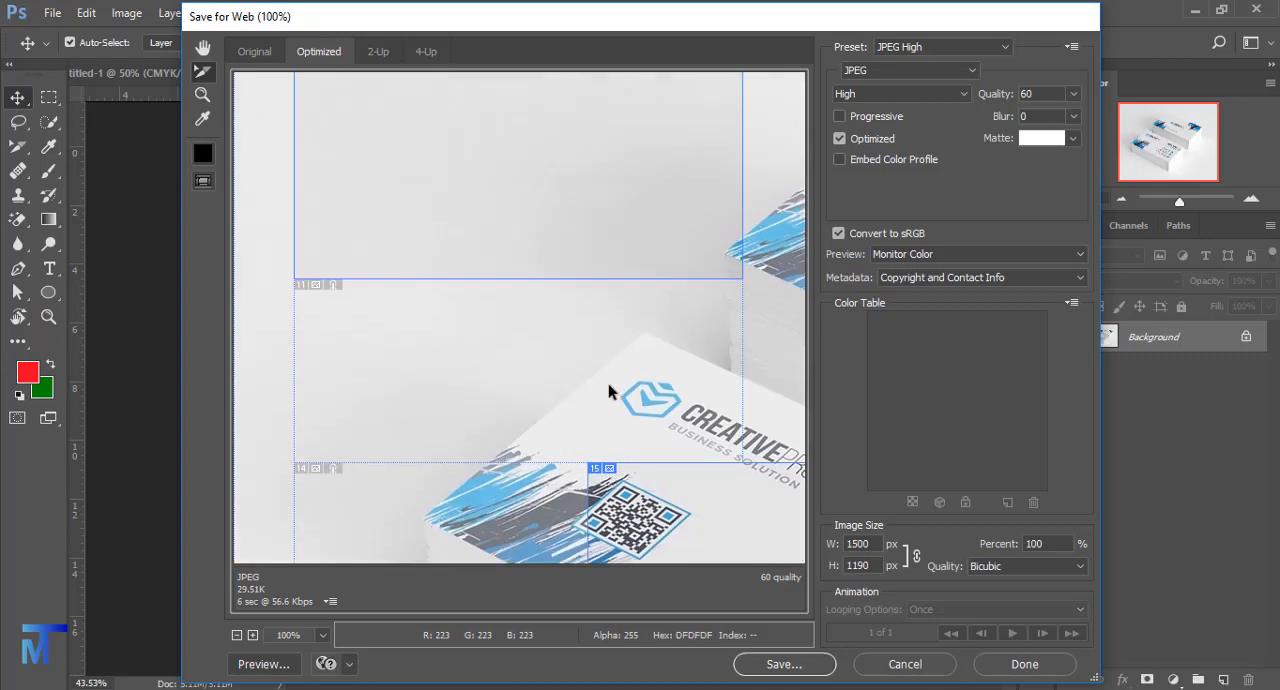
- Choose JPEG format with High quality for the web export
left_click(868, 95)
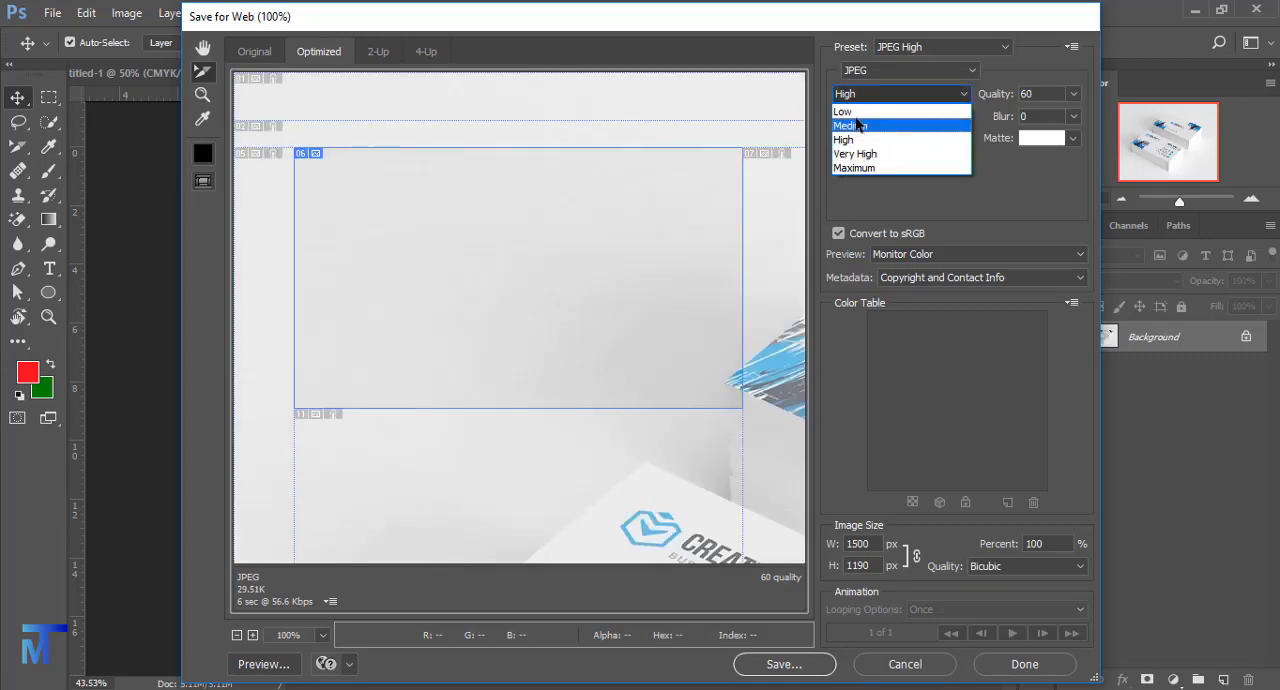
left_click(856, 142)
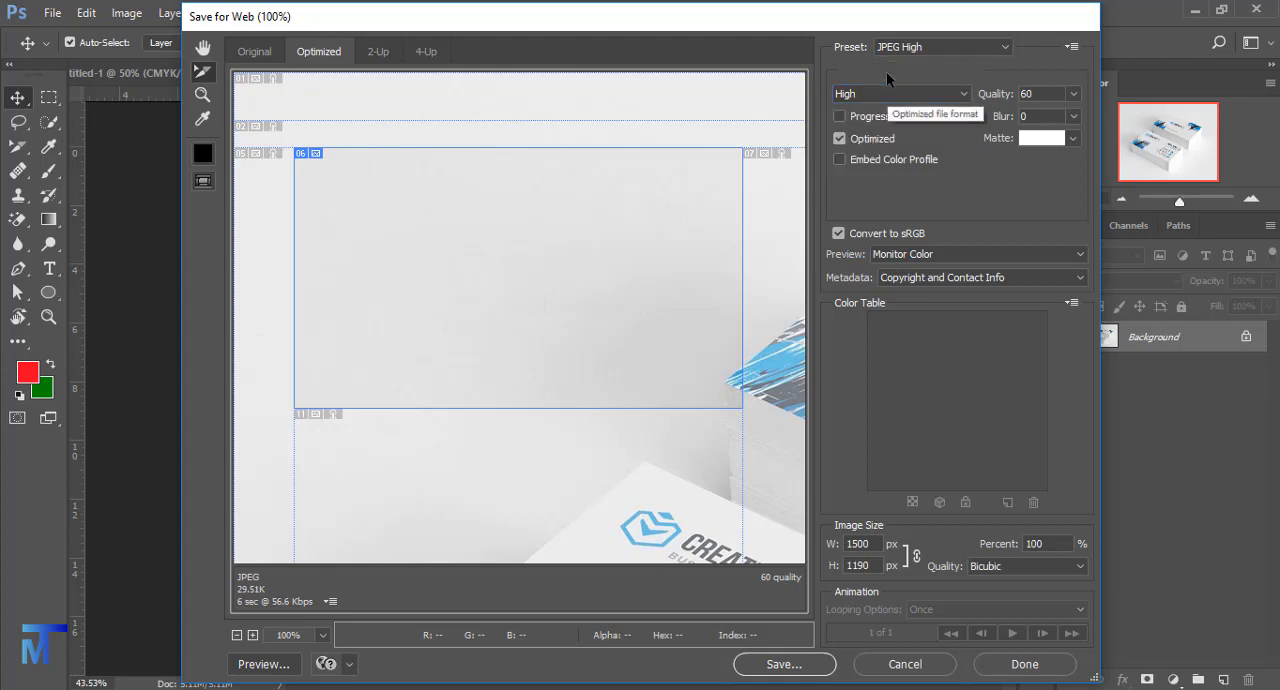
left_click(886, 74)
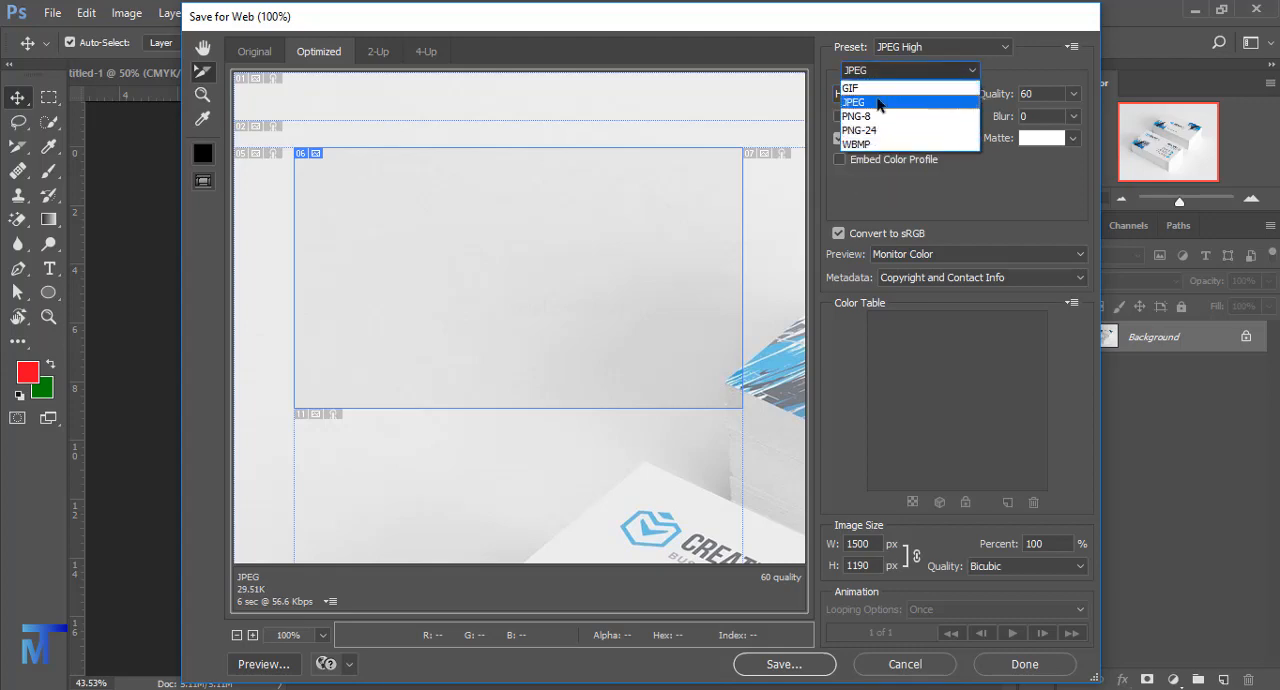
left_click(858, 102)
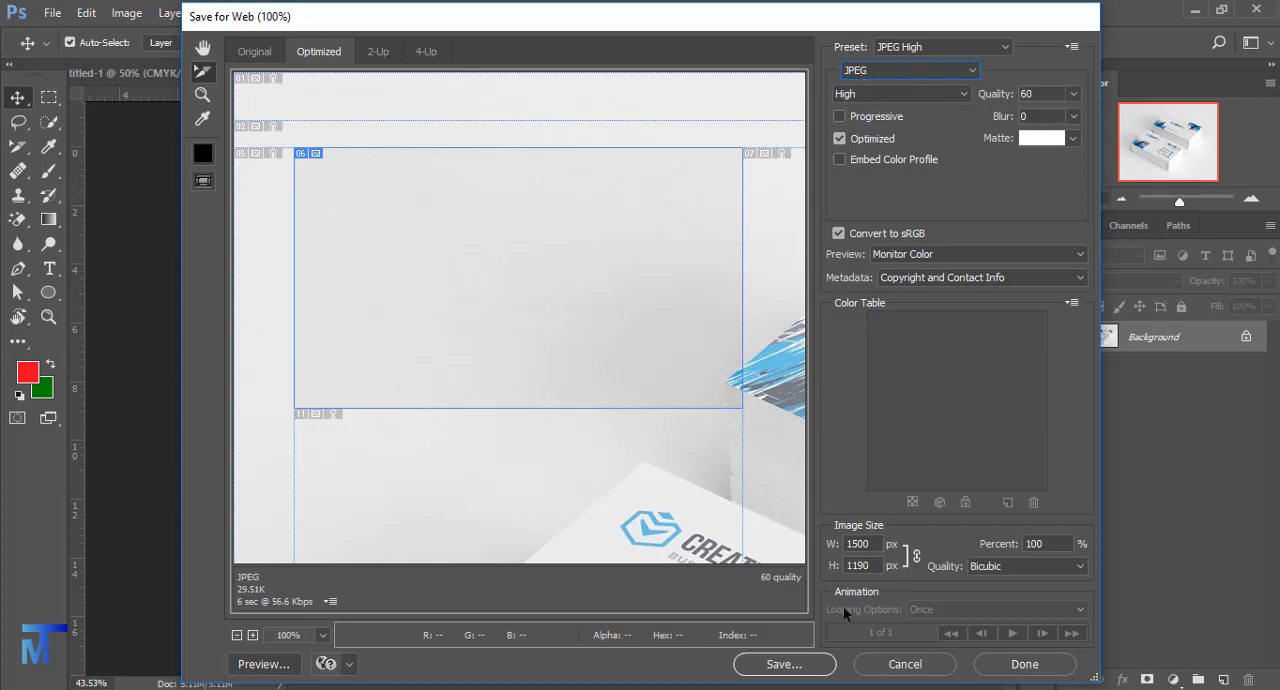
- Save all slices to the Desktop as images only, keeping the file name Sharp-Professional-Business-Card-Template-2.jpg and default settings
left_click(784, 664)
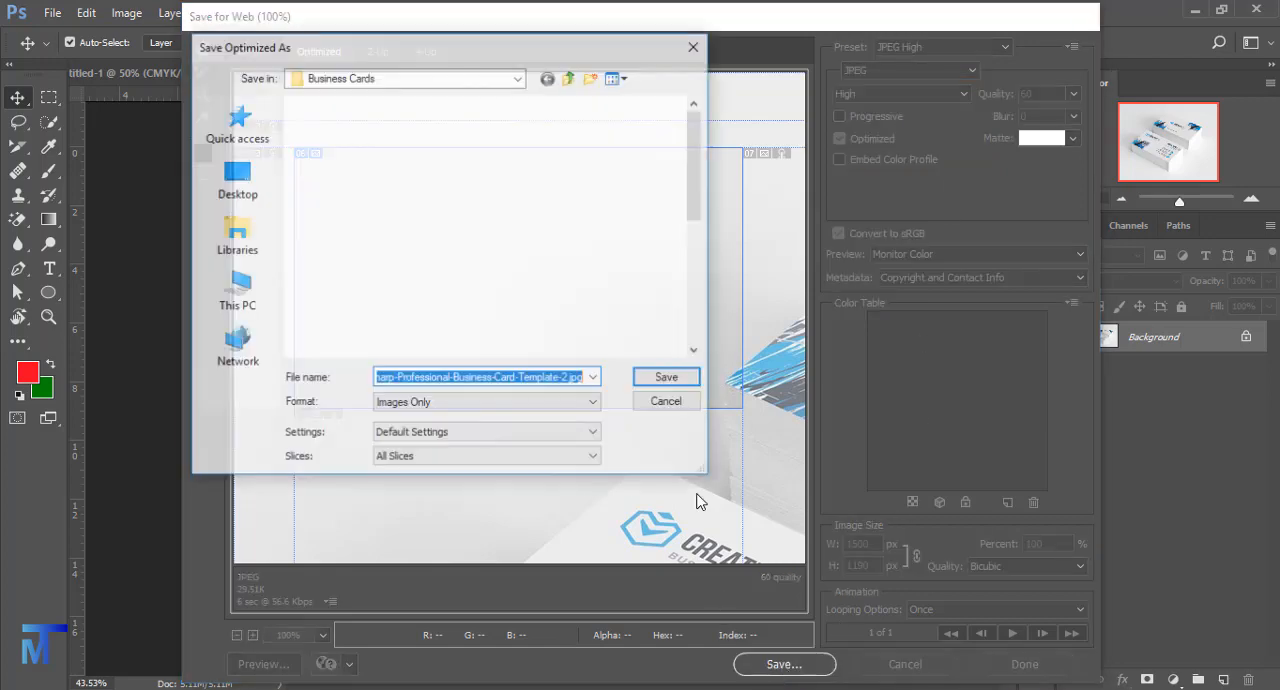
left_click(265, 175)
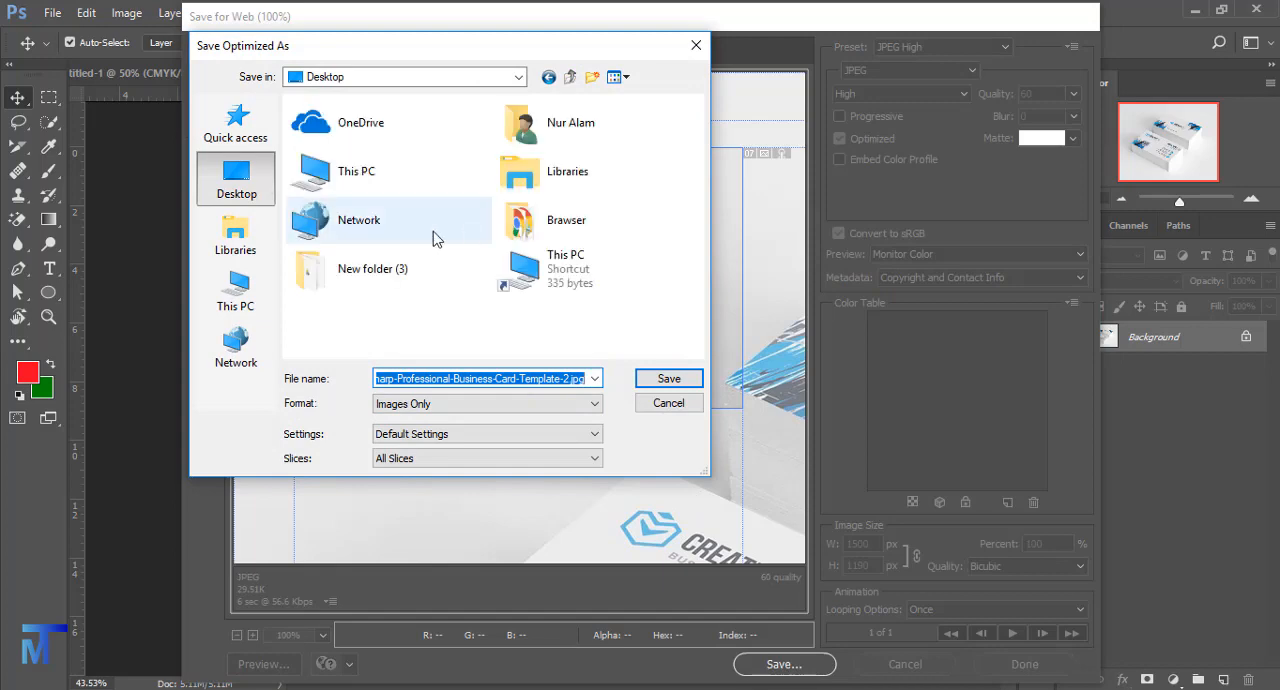
left_click(484, 348)
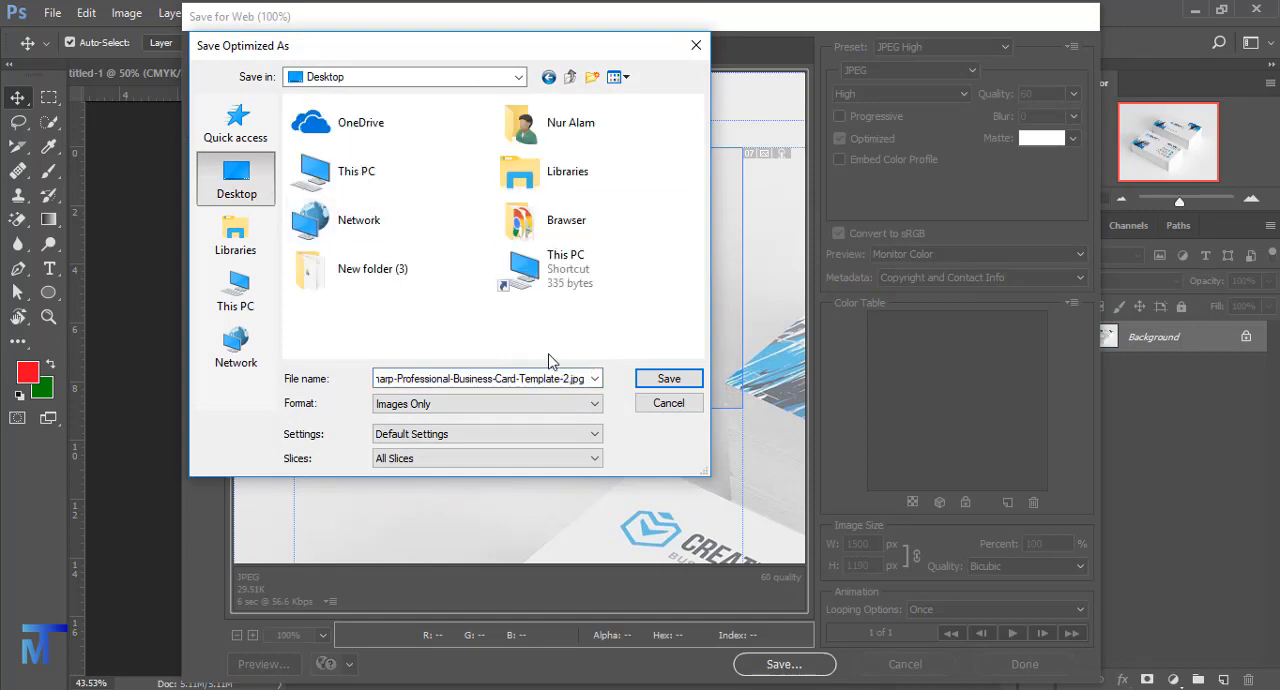
left_click(657, 381)
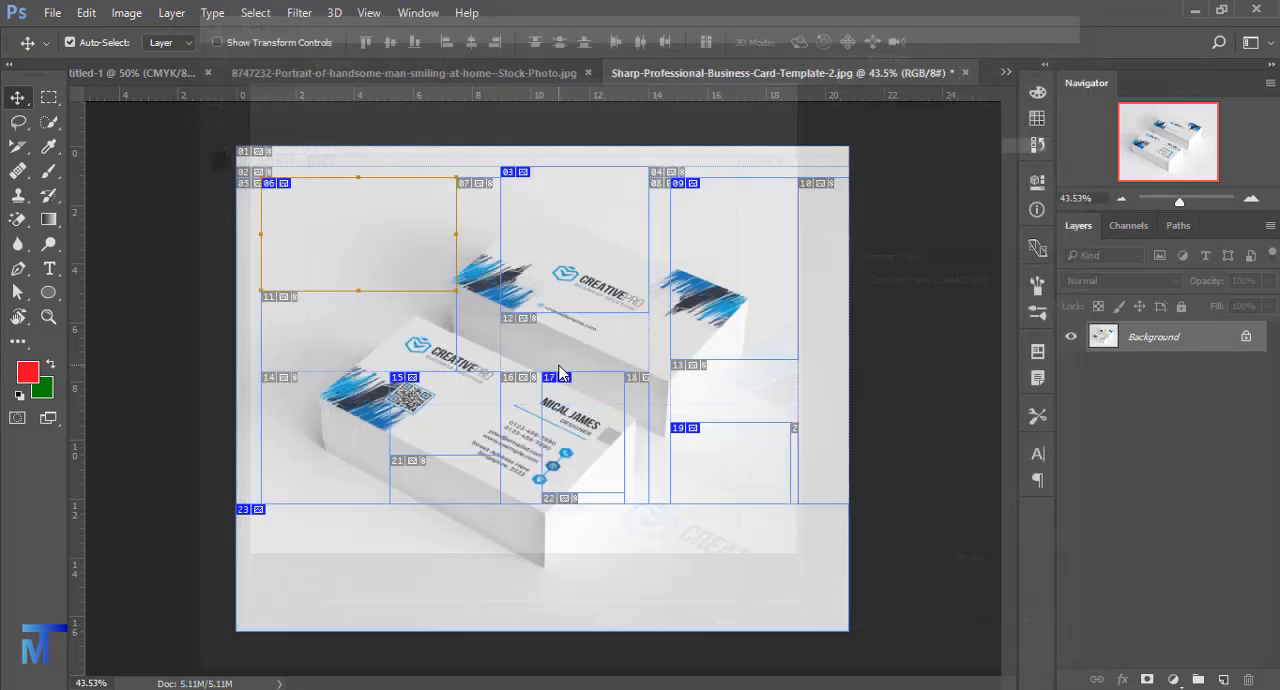
- Switch to the Windows desktop, move the exported images folder to the empty area below the row of text files and open it
left_click(1194, 12)
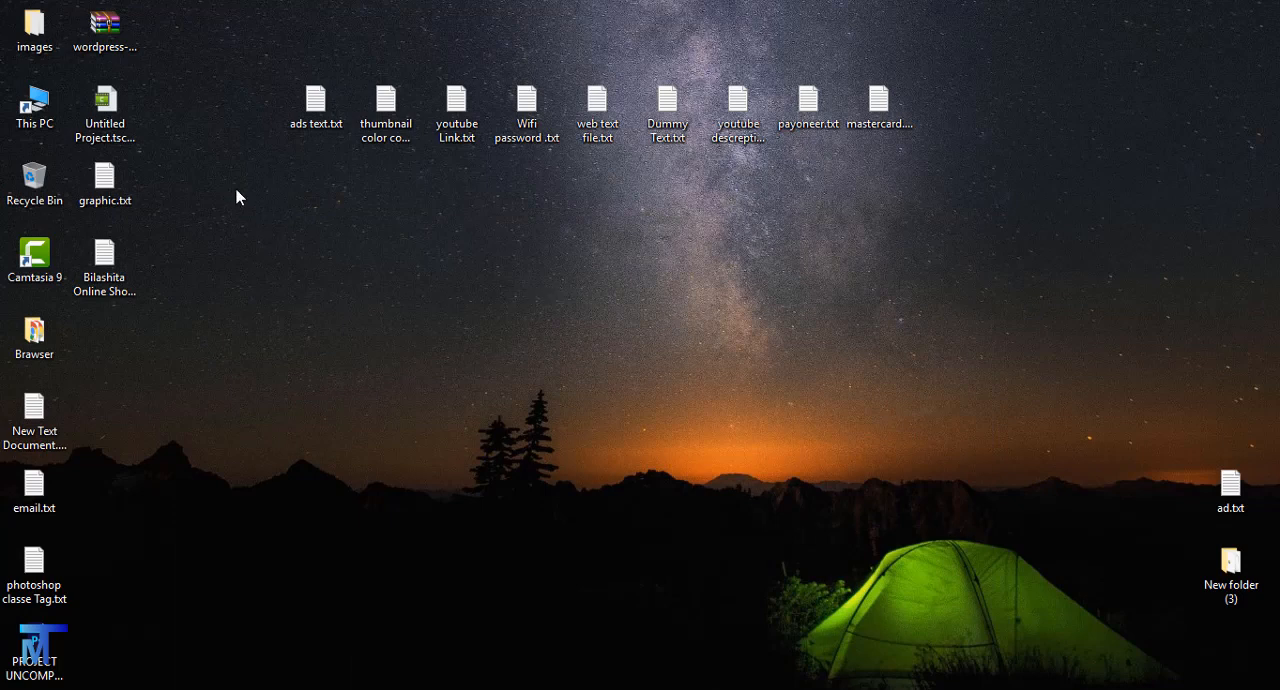
left_click_drag(62, 30, 611, 276)
left_click(503, 267)
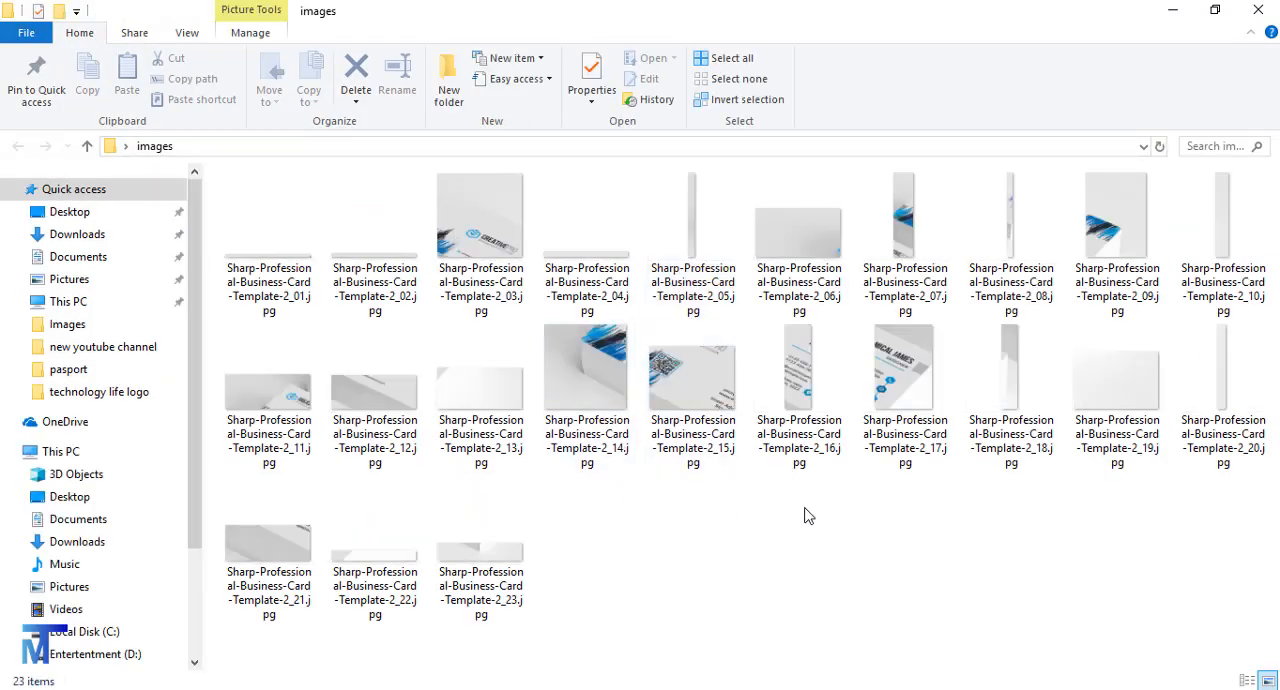
- Examine the exported slice files in the images folder one after another, then put the folder window away
left_click_drag(904, 497, 257, 215)
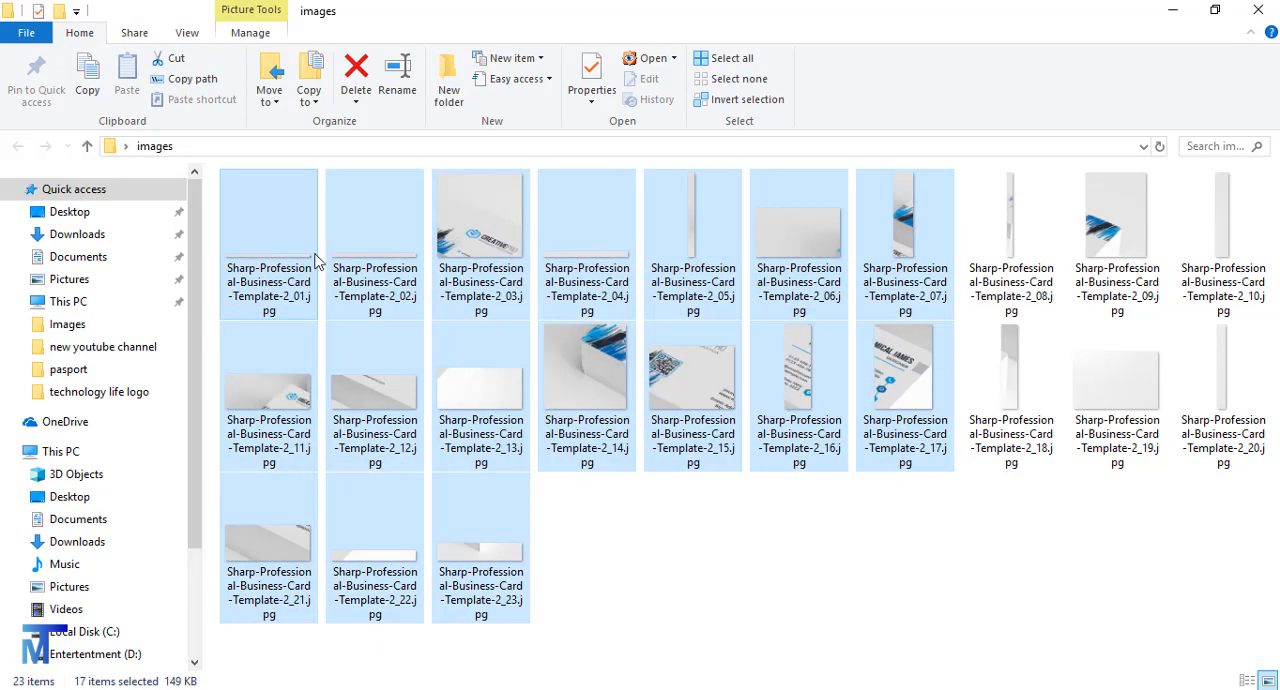
left_click(1083, 558)
left_click_drag(1258, 492, 281, 179)
left_click(272, 217)
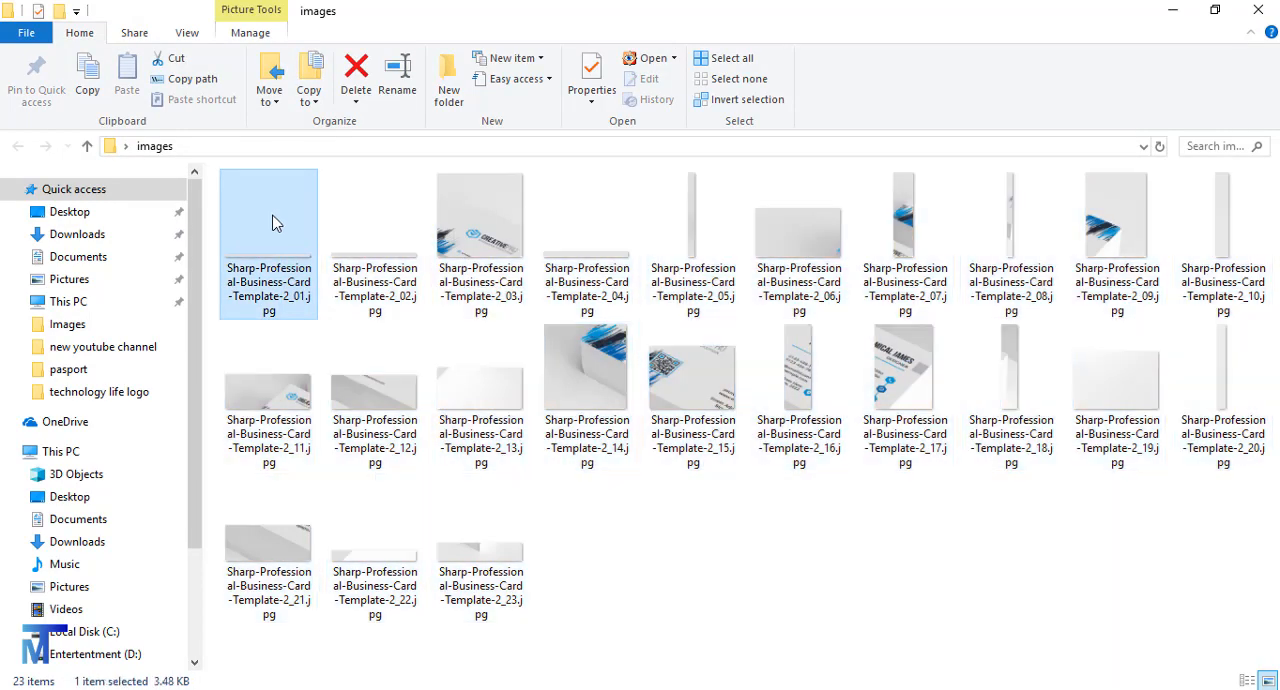
left_click(428, 239)
left_click(443, 242)
left_click(590, 235)
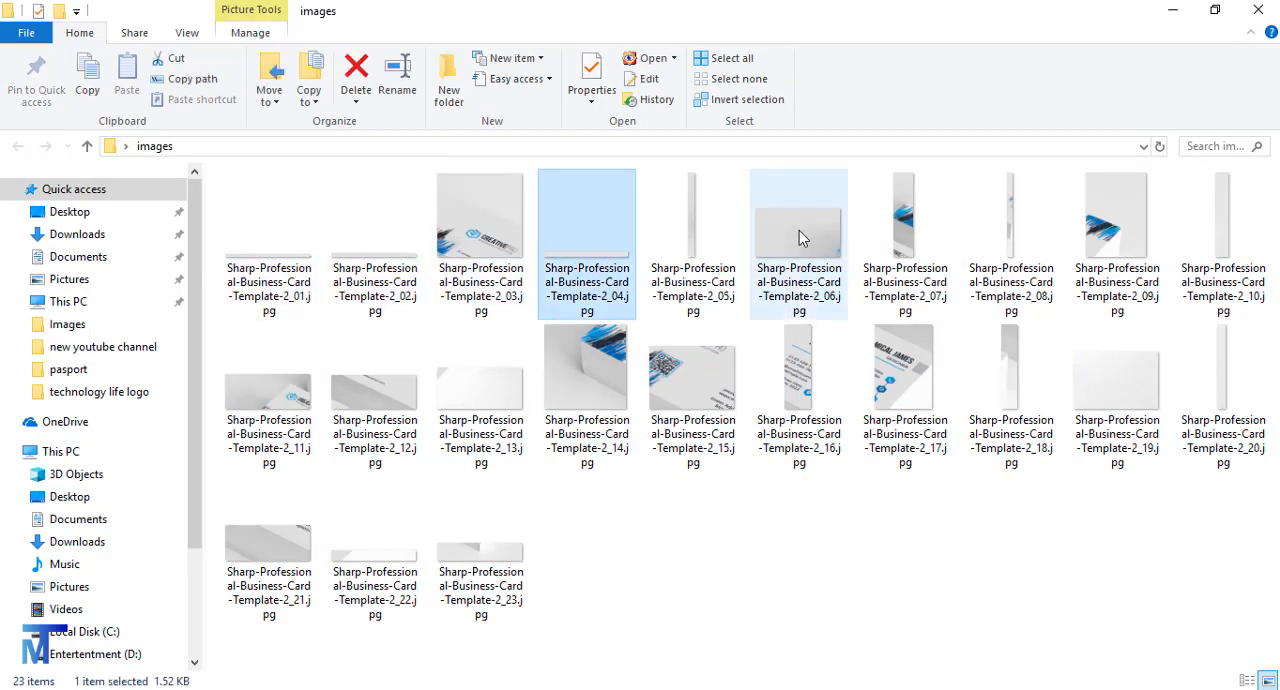
left_click(806, 244)
left_click(901, 228)
left_click(1000, 212)
left_click(1112, 226)
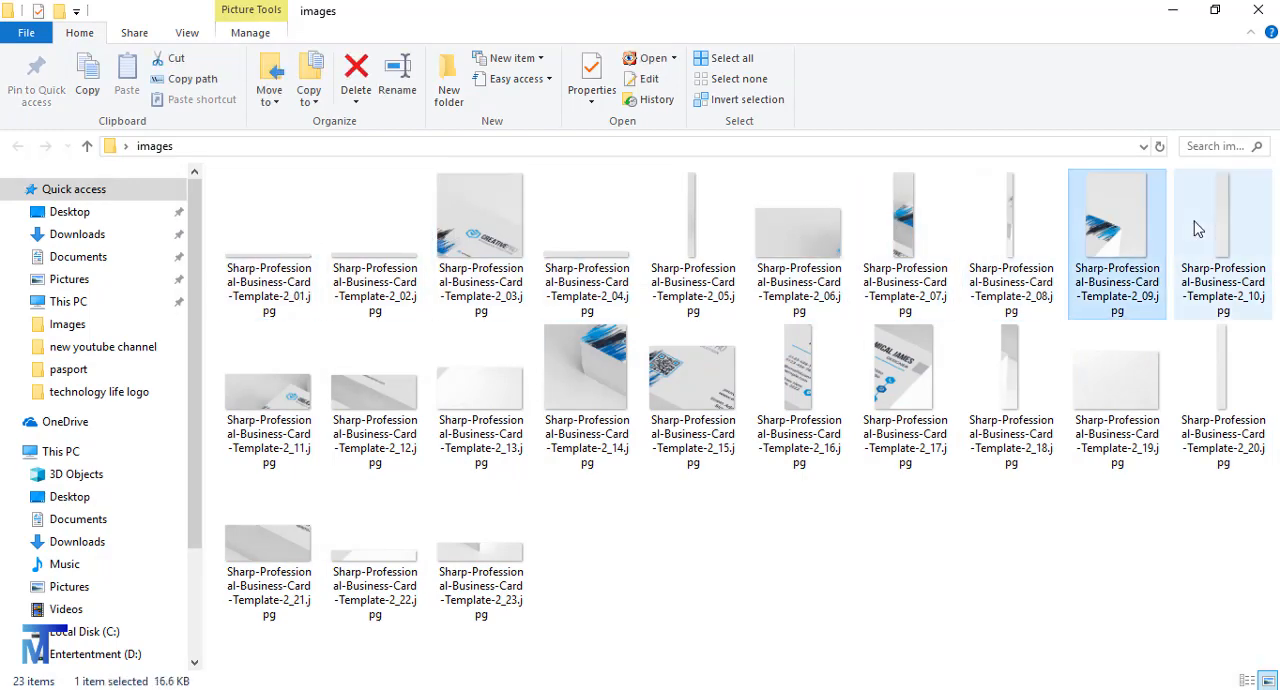
left_click(1195, 290)
left_click(1087, 391)
left_click(905, 385)
left_click(693, 385)
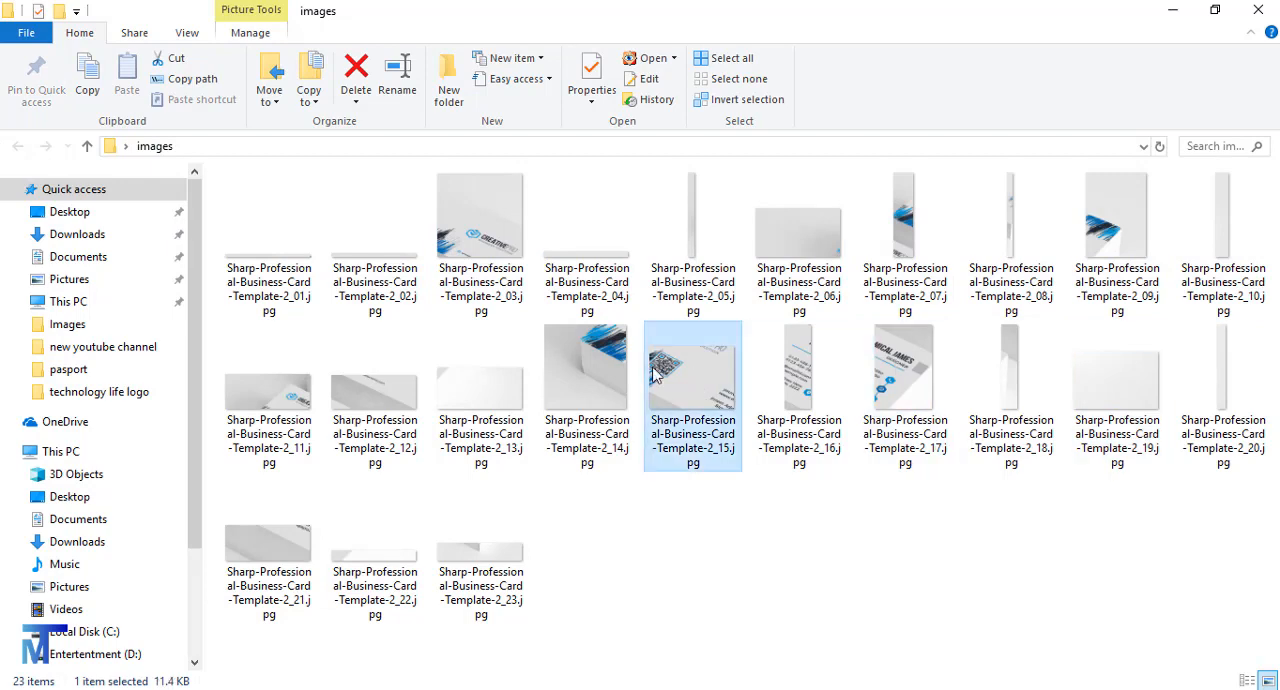
left_click(587, 385)
left_click(481, 392)
left_click(393, 398)
left_click(268, 390)
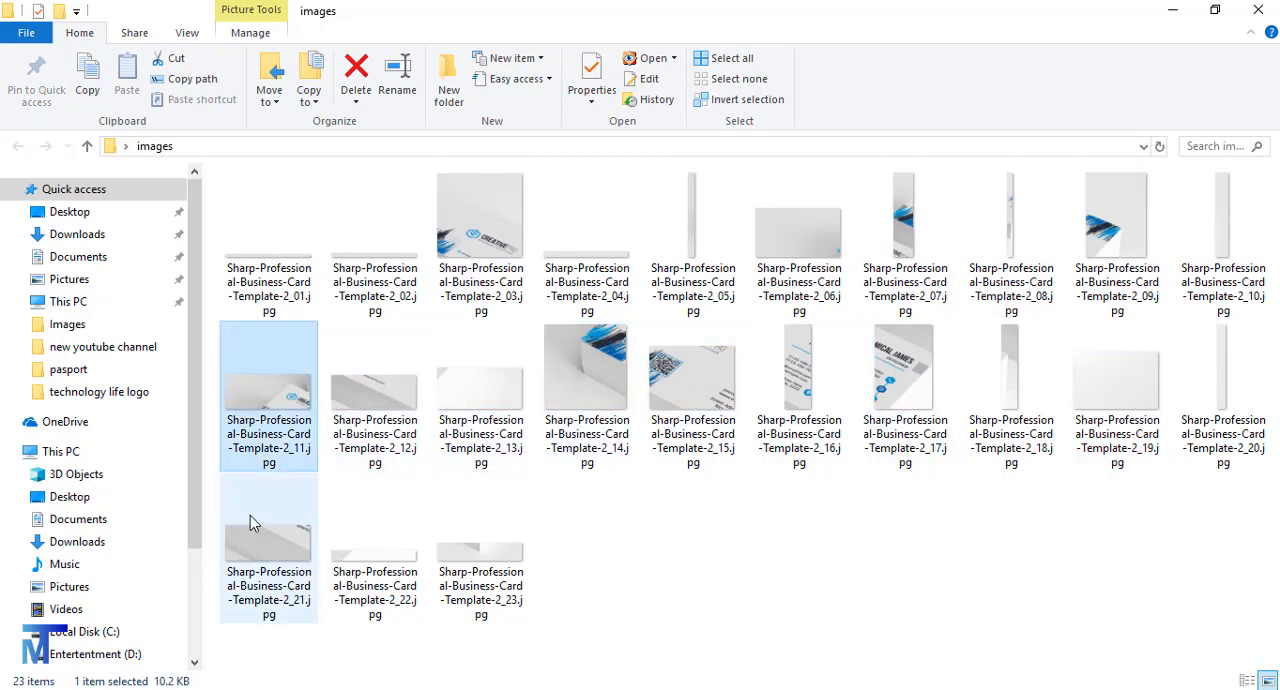
left_click(260, 560)
left_click(362, 585)
left_click(475, 575)
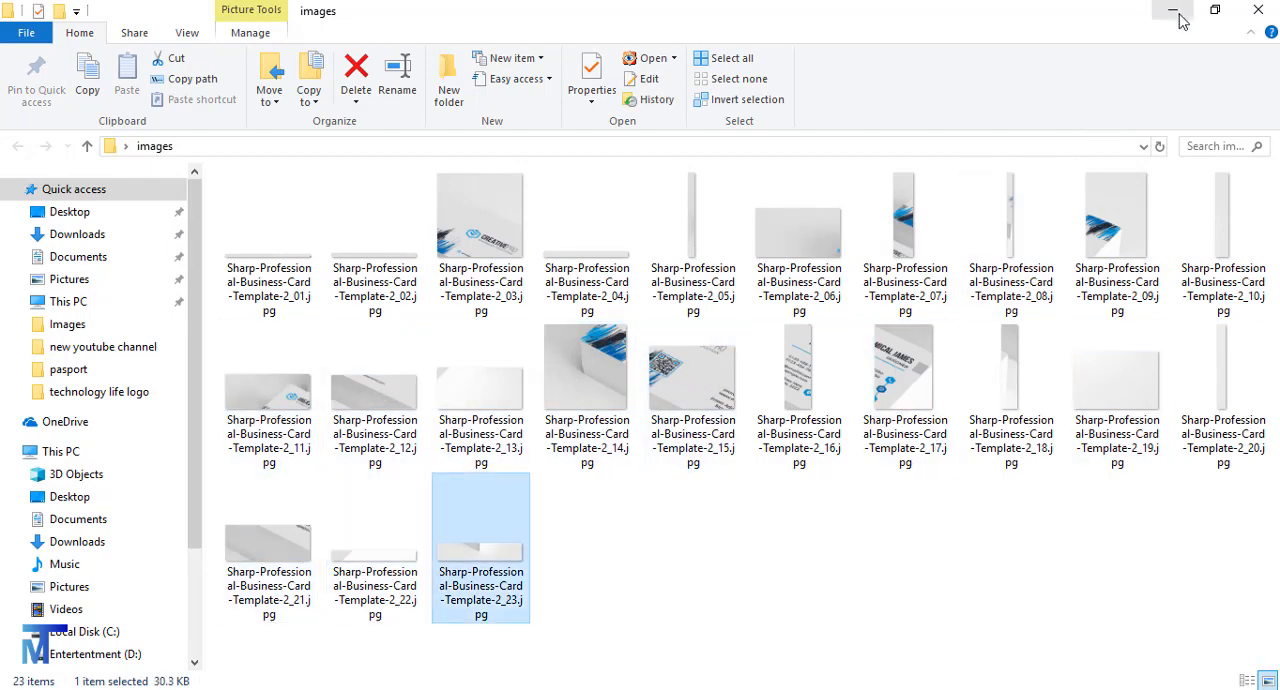
left_click(1172, 10)
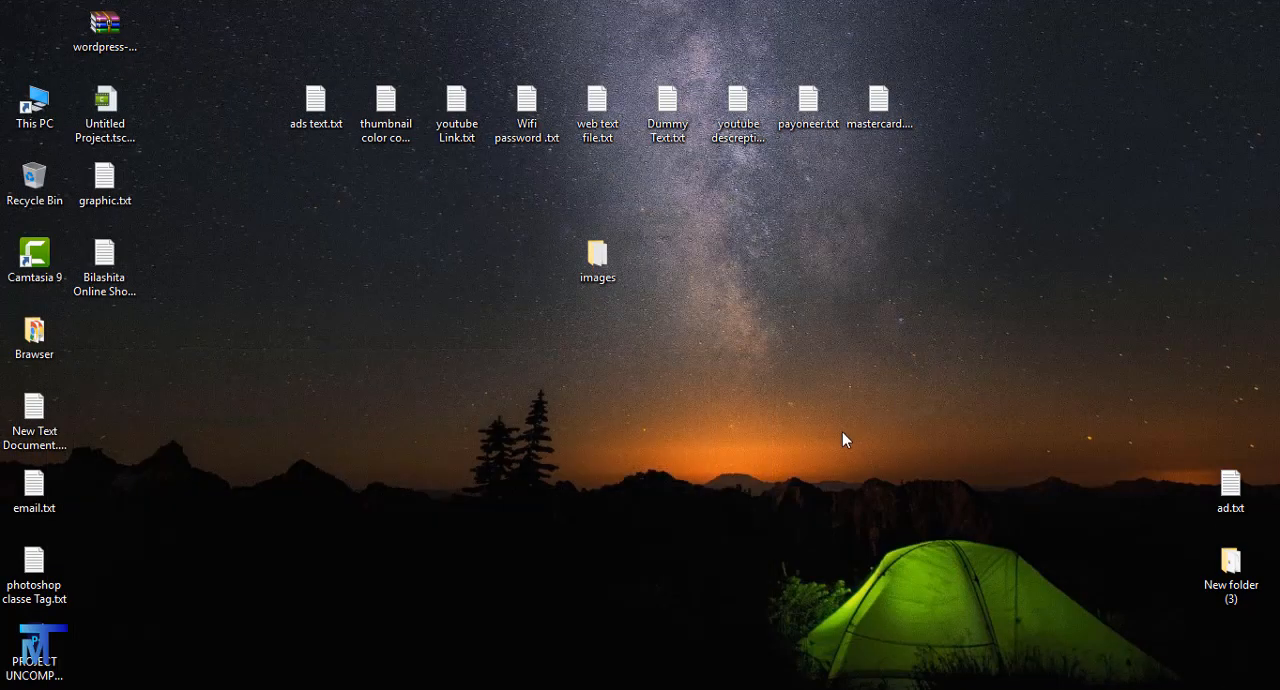
- Switch back to Photoshop, look at the crop and slice tool group, and activate the Eyedropper tool
right_click(17, 146)
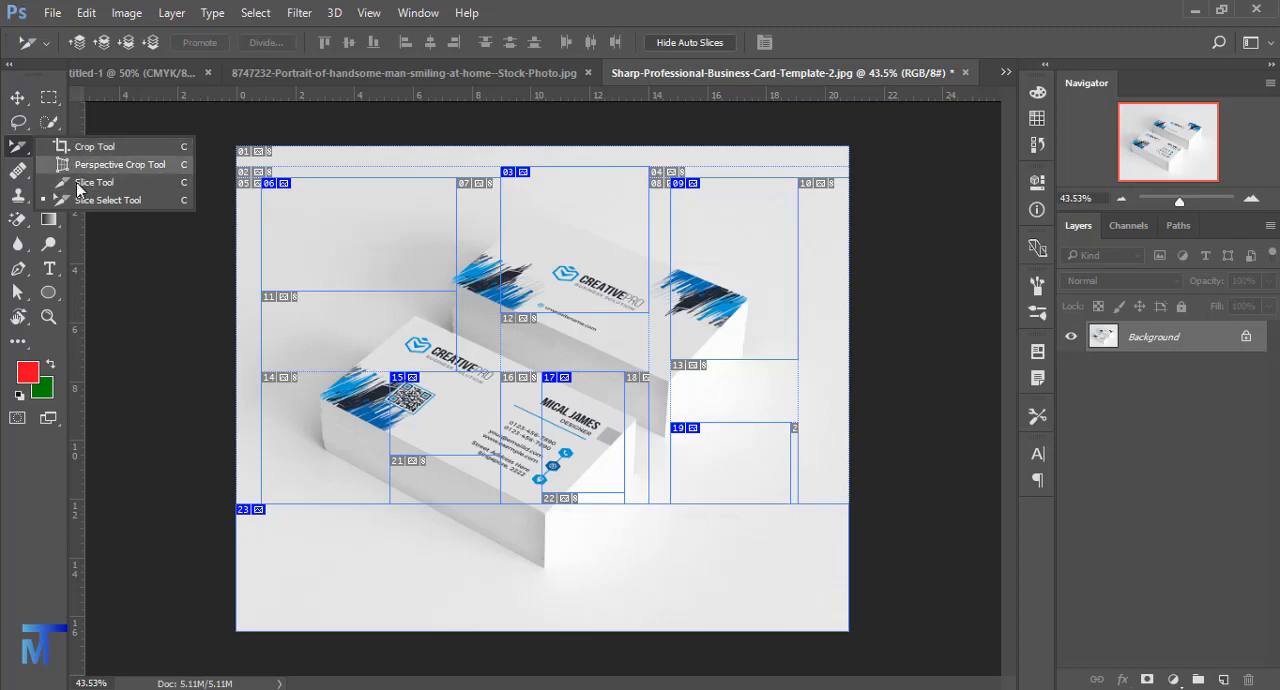
left_click(27, 153)
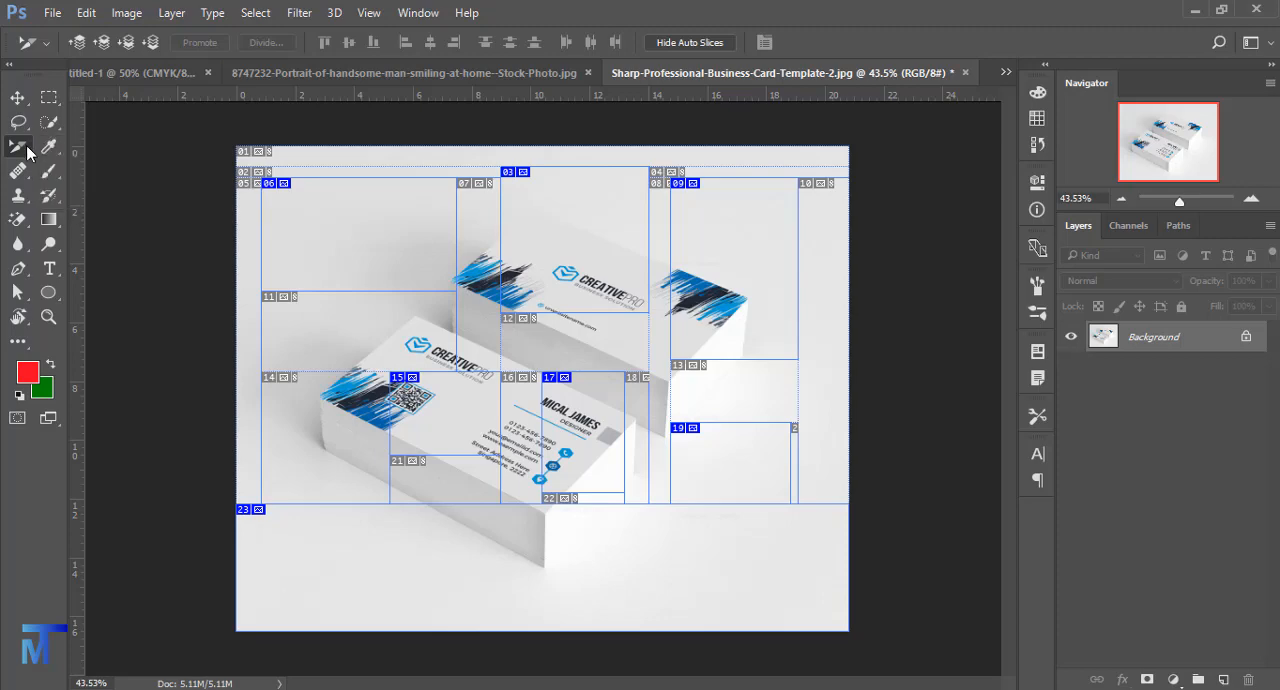
left_click(48, 146)
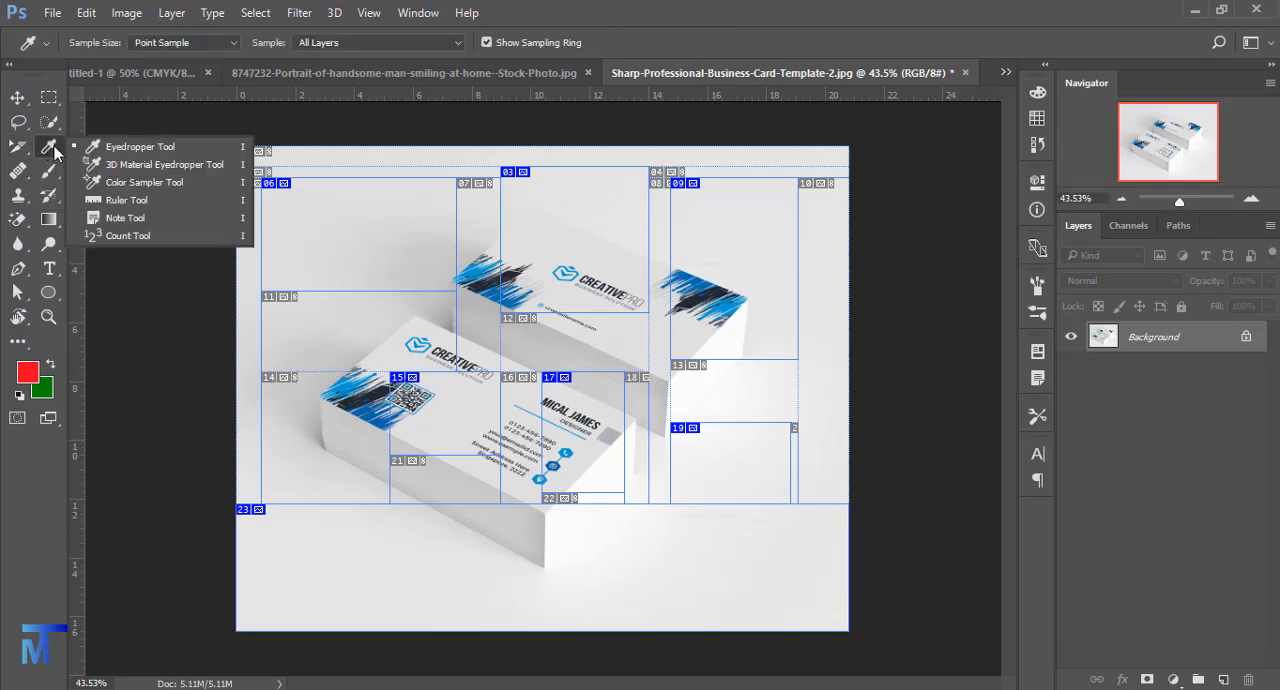
left_click(140, 147)
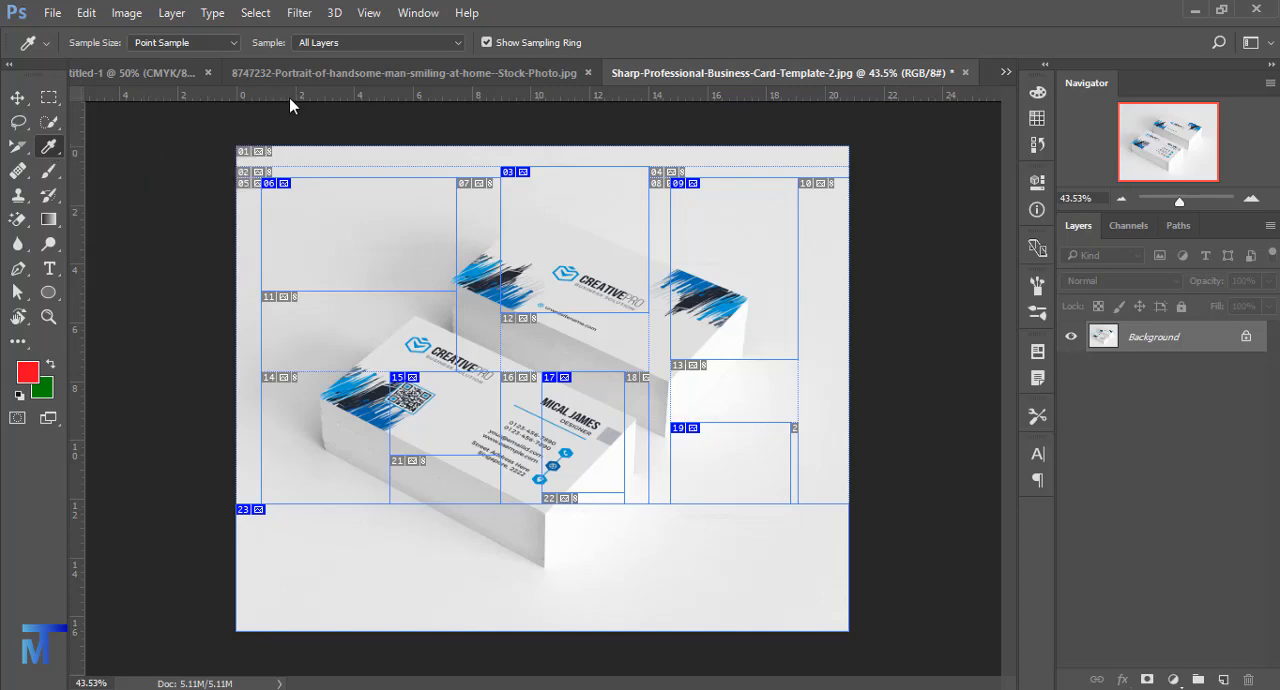
- Switch to the portrait photo document and sample the skin tone below the eye as the foreground color
left_click(280, 75)
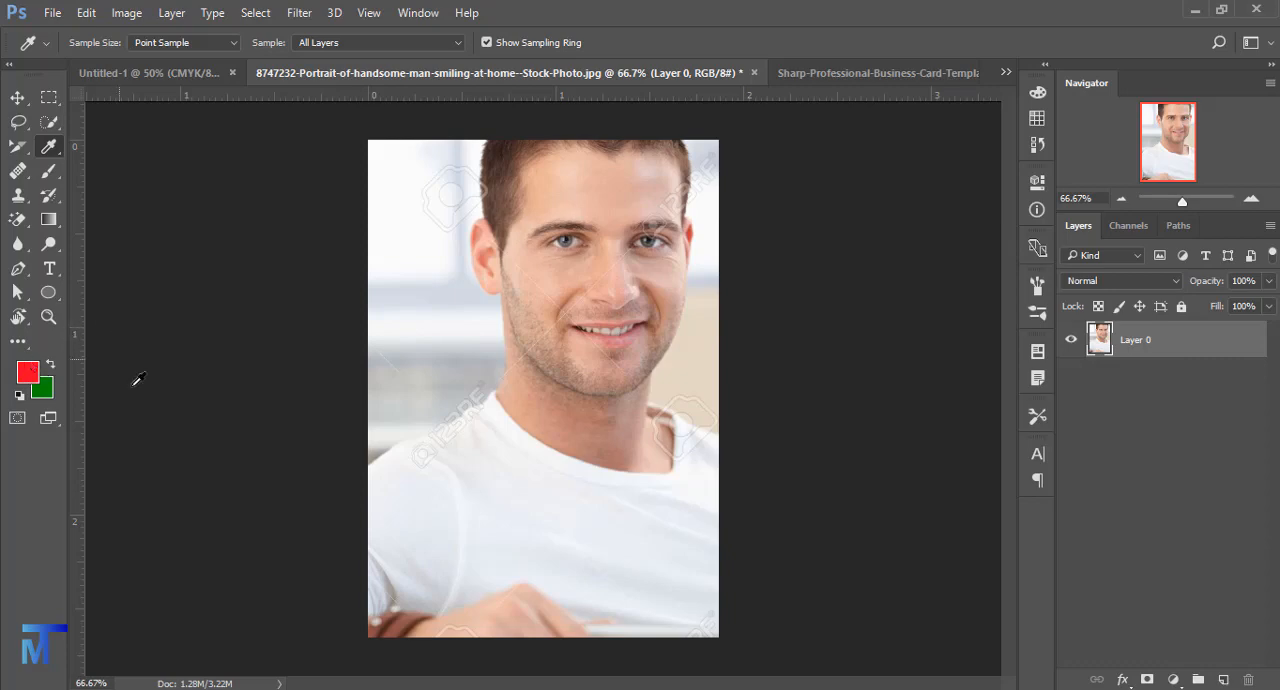
left_click(565, 273)
left_click(559, 279)
- In the foreground Color Picker, sample the man's cheek, forehead and white T-shirt in turn, and accept the shirt color
left_click(36, 377)
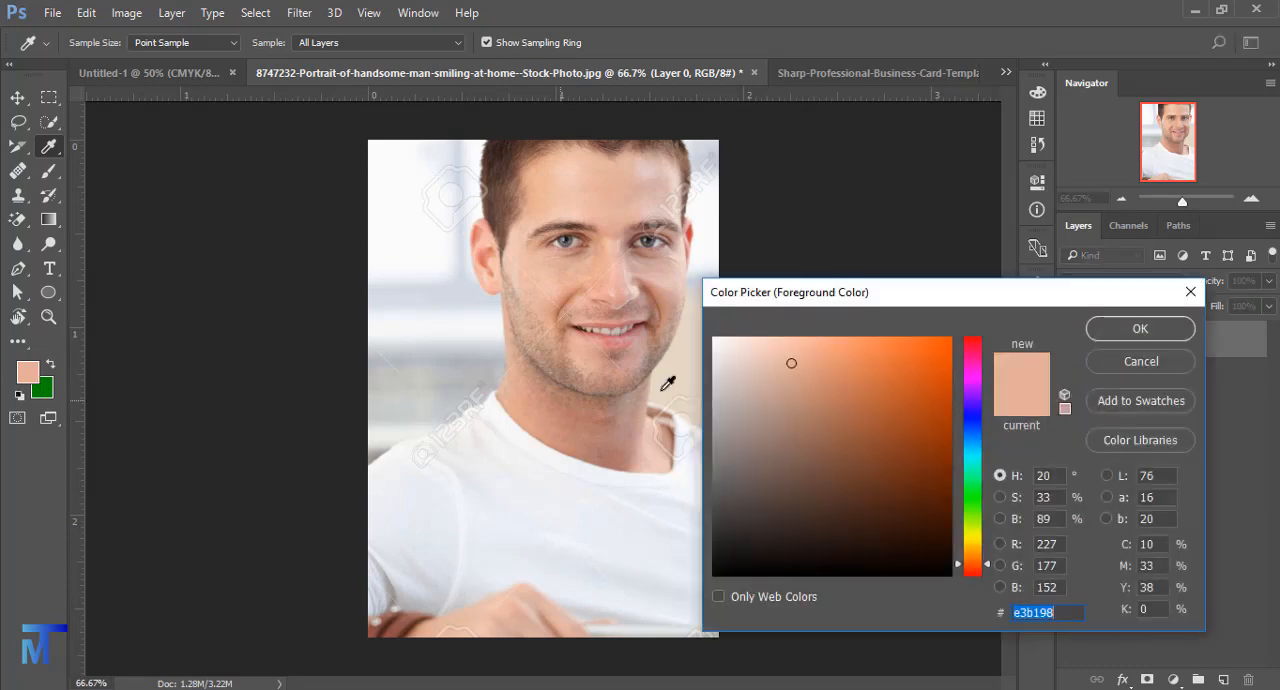
left_click_drag(792, 365, 893, 375)
left_click(538, 276)
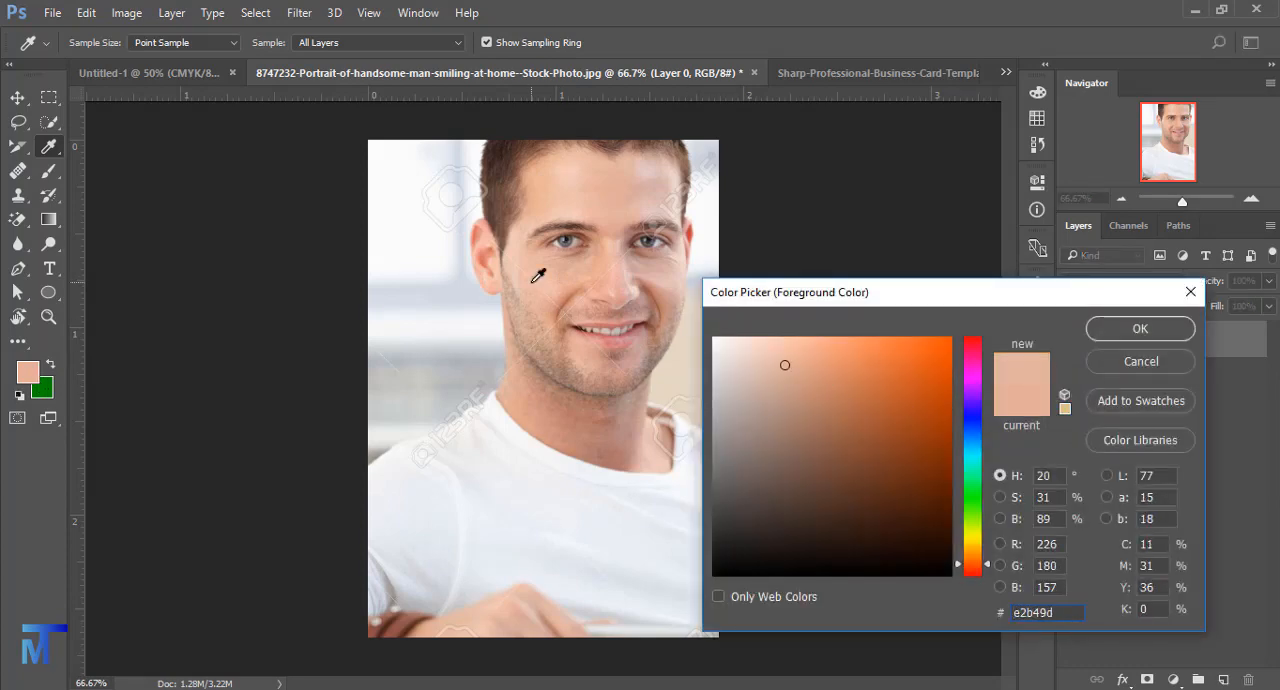
left_click(555, 271)
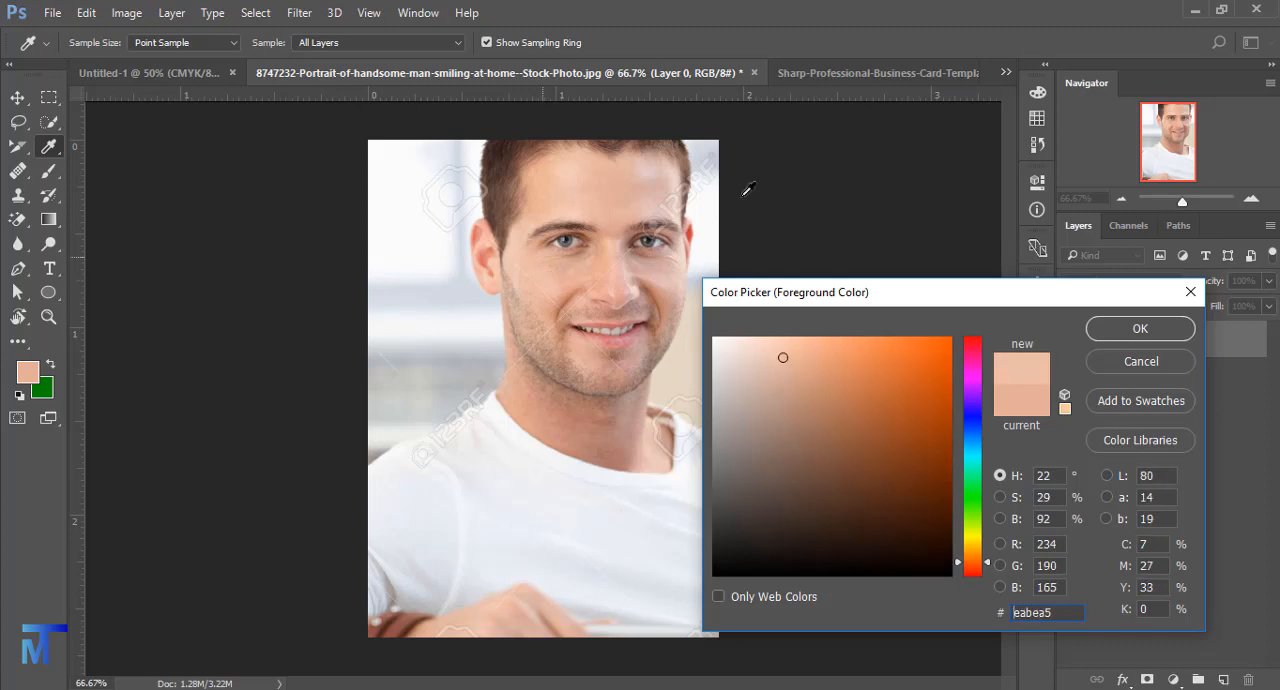
left_click(618, 198)
left_click(485, 456)
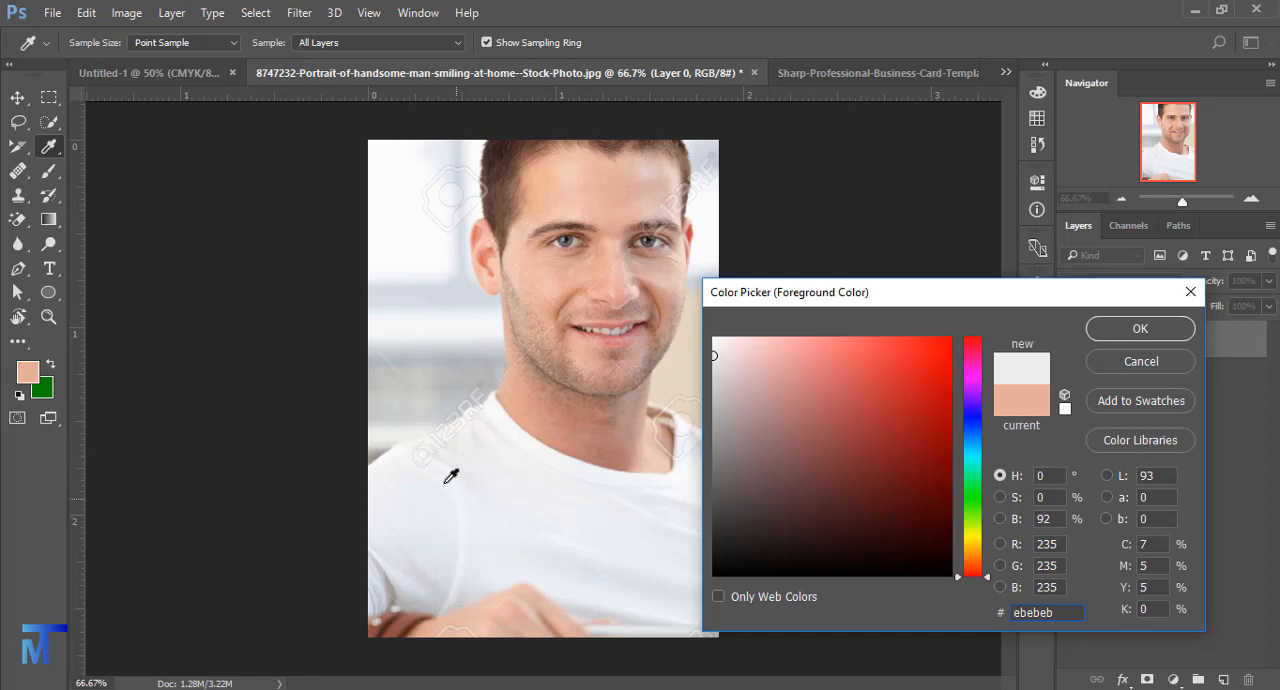
key("Return")
- Sample the dark hair with the Eyedropper tool and copy its hex code 392723 from the foreground Color Picker
right_click(48, 148)
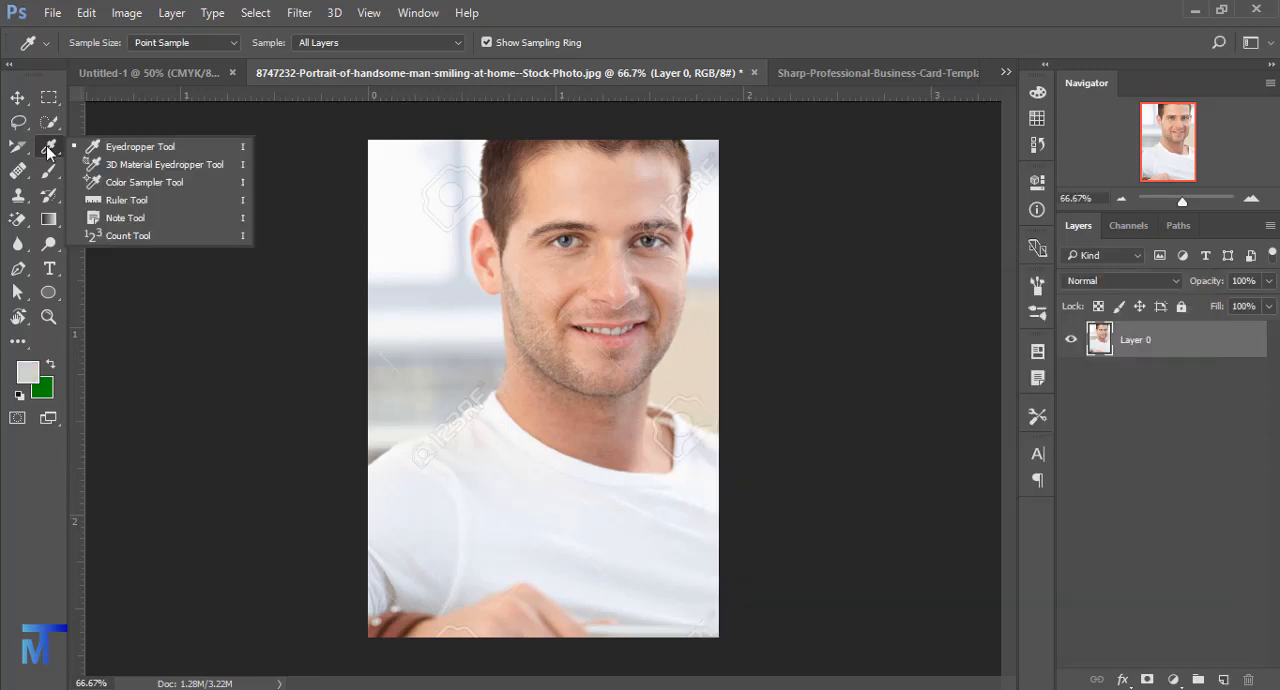
left_click(133, 148)
left_click(540, 235)
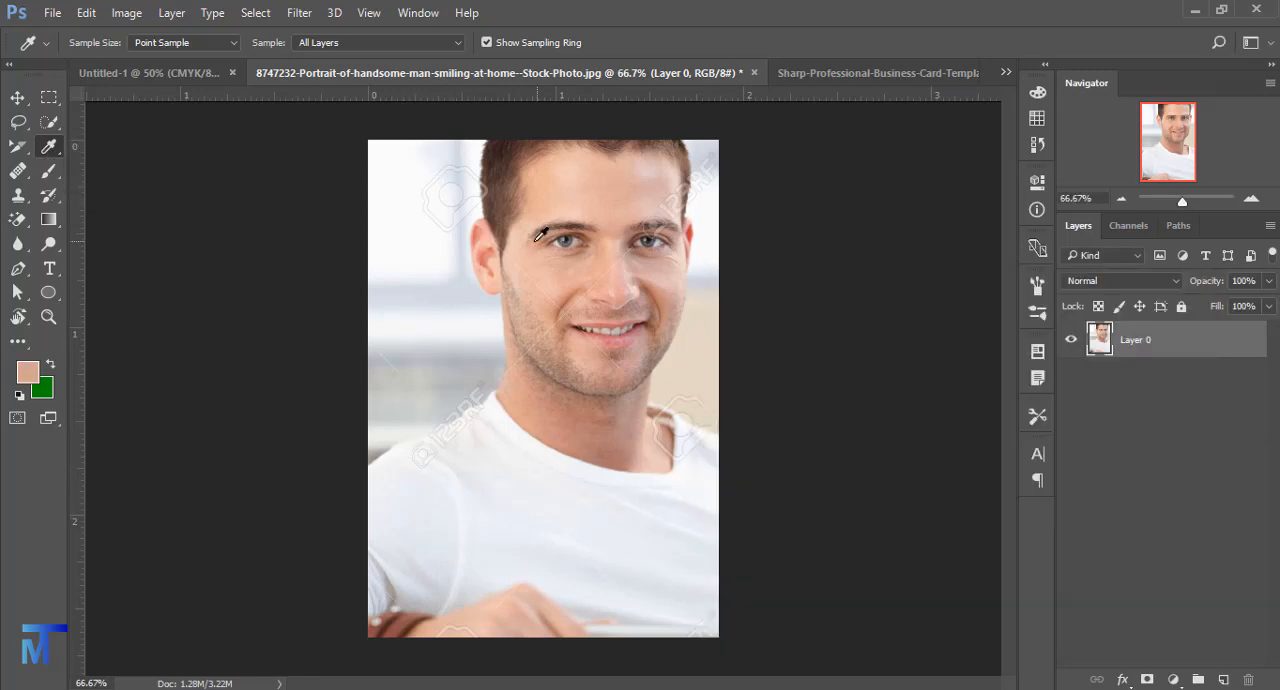
left_click(497, 158)
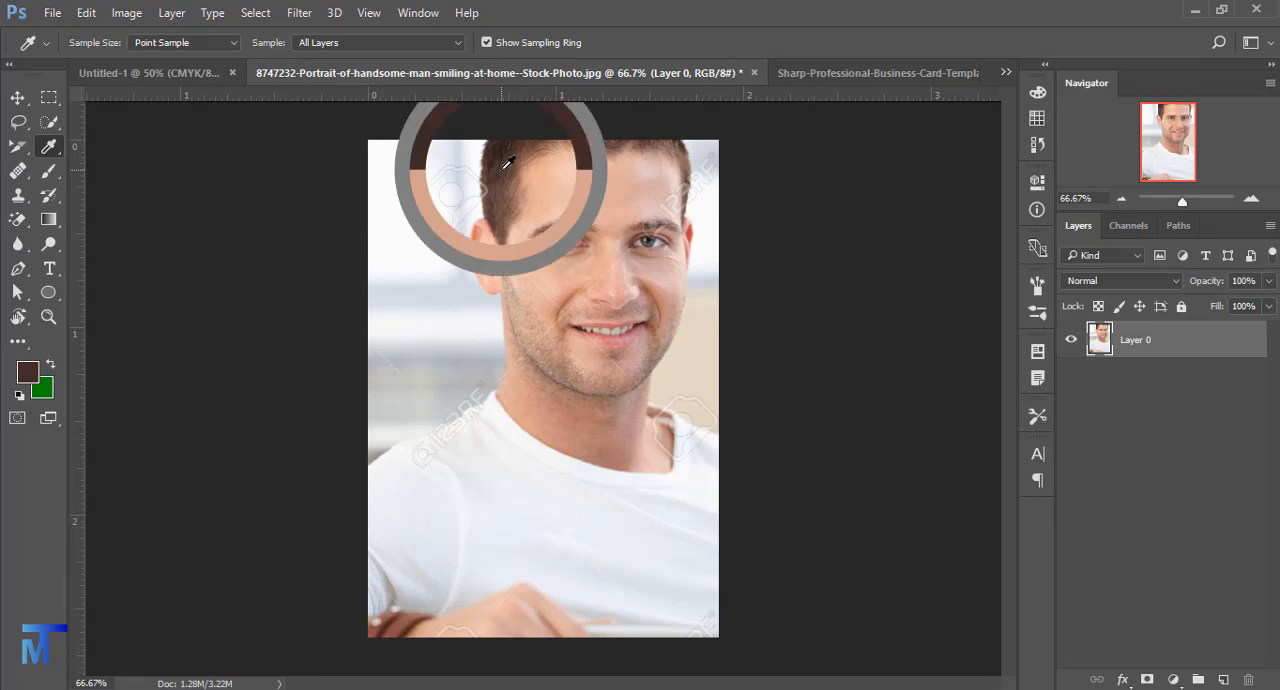
left_click(30, 375)
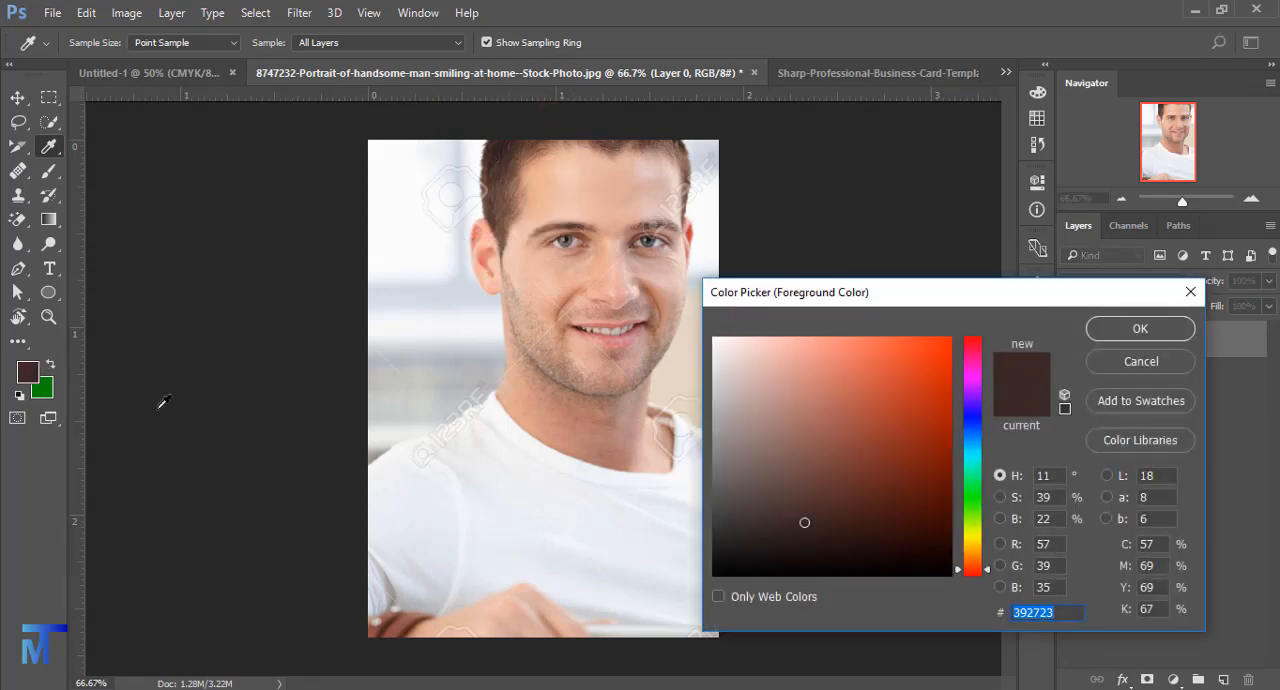
right_click(1049, 613)
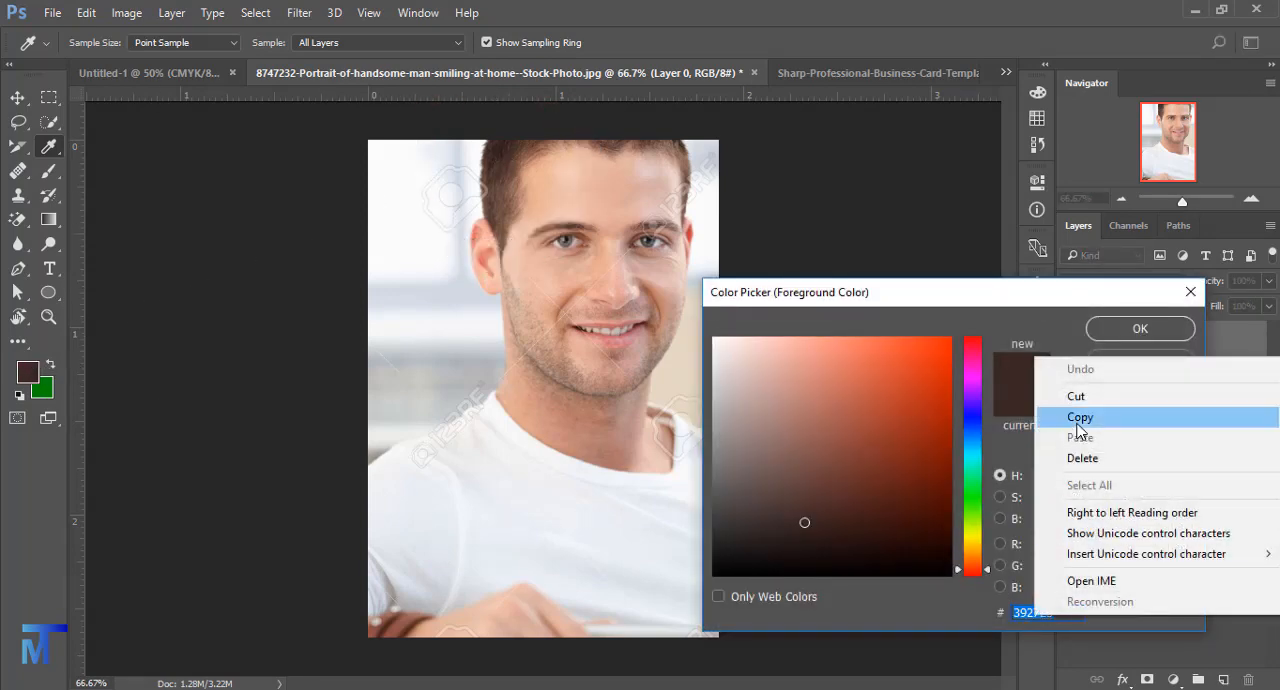
left_click(1045, 416)
left_click(1067, 615)
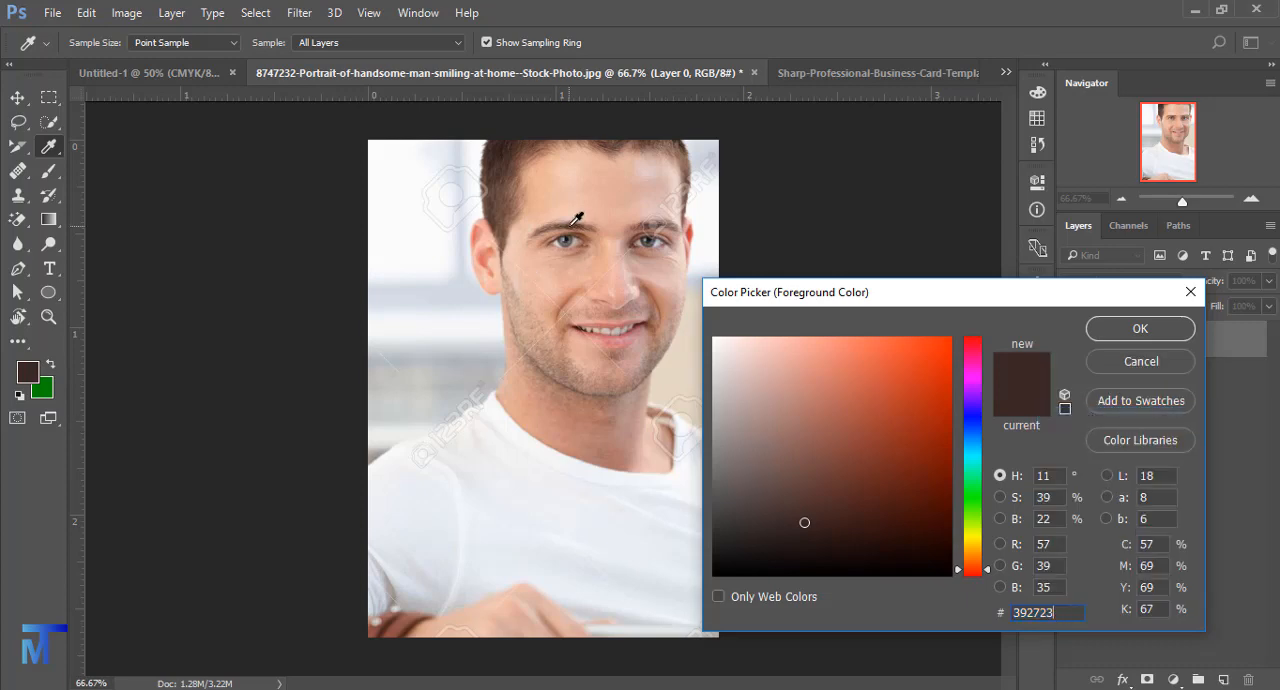
- Choose the orange-red shade b53d23 as the foreground color, copy its hex code and accept it
left_click(799, 356)
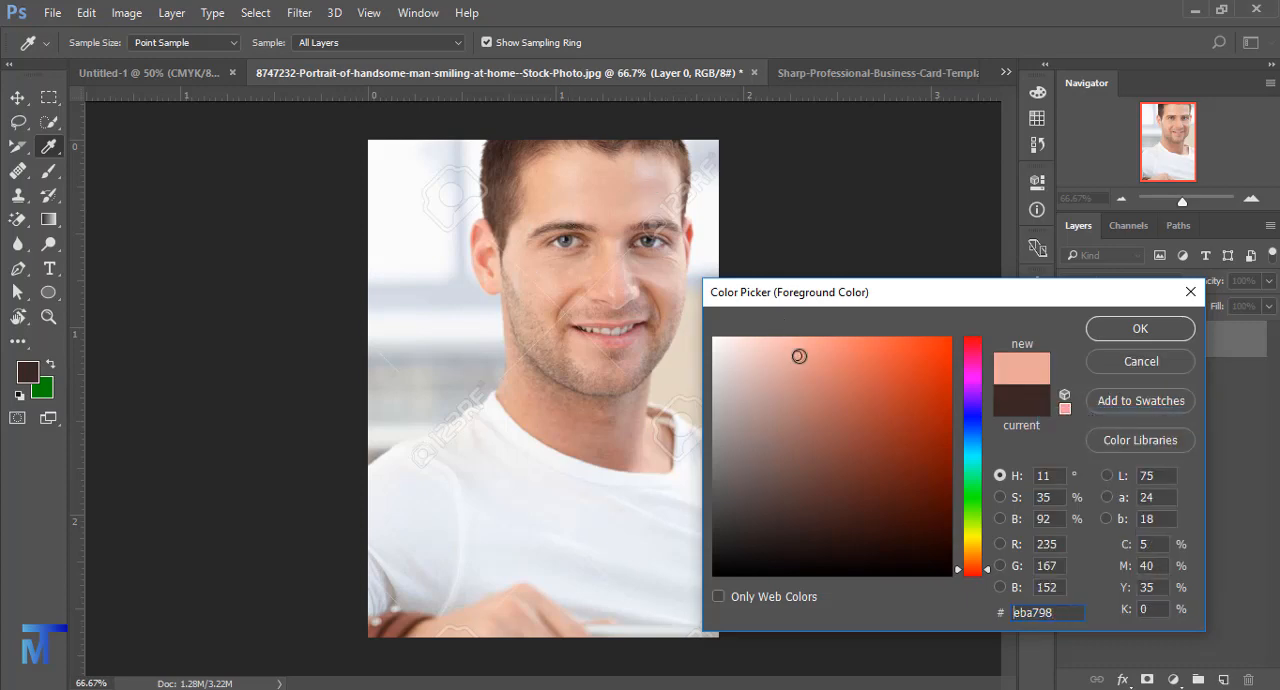
left_click(907, 367)
left_click(906, 406)
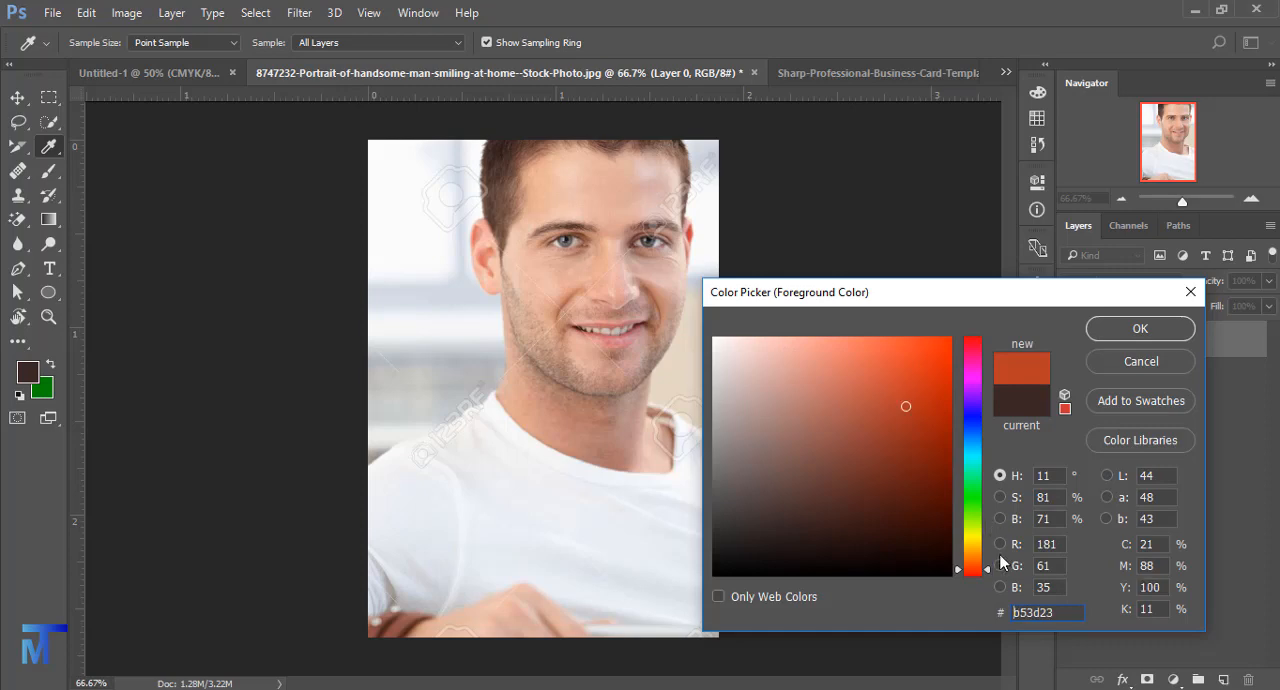
double_click(1055, 615)
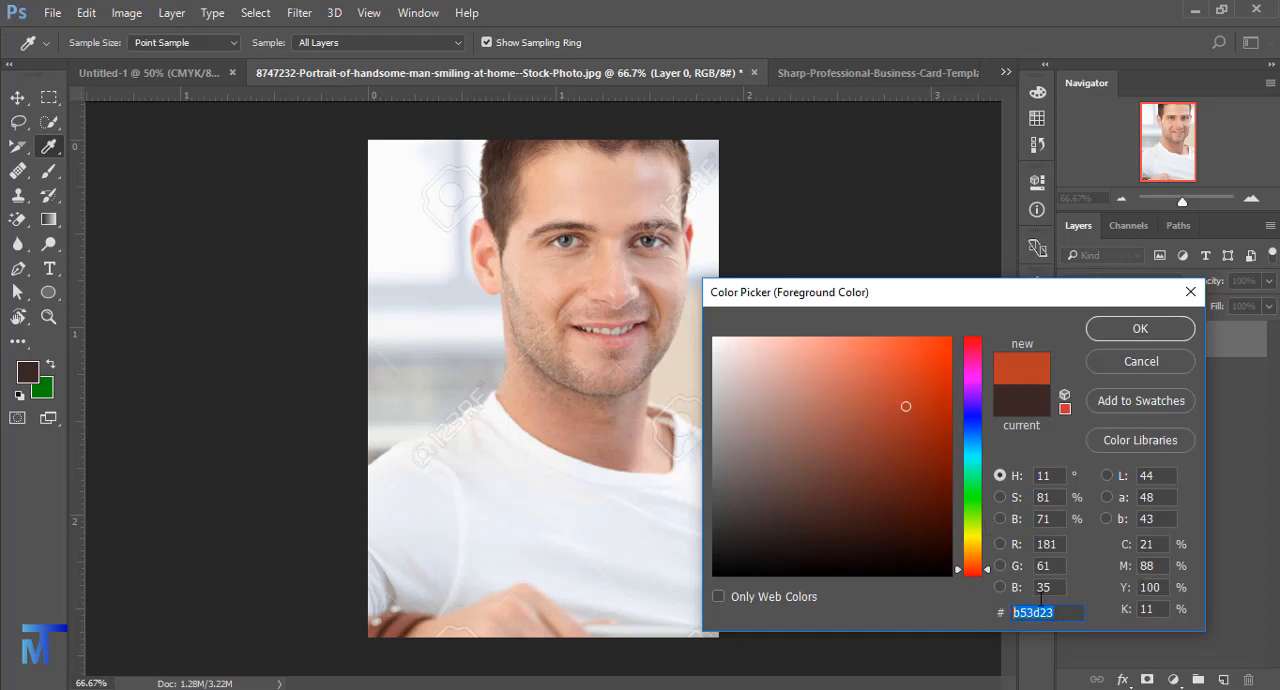
right_click(1040, 614)
left_click(1084, 416)
left_click(1116, 331)
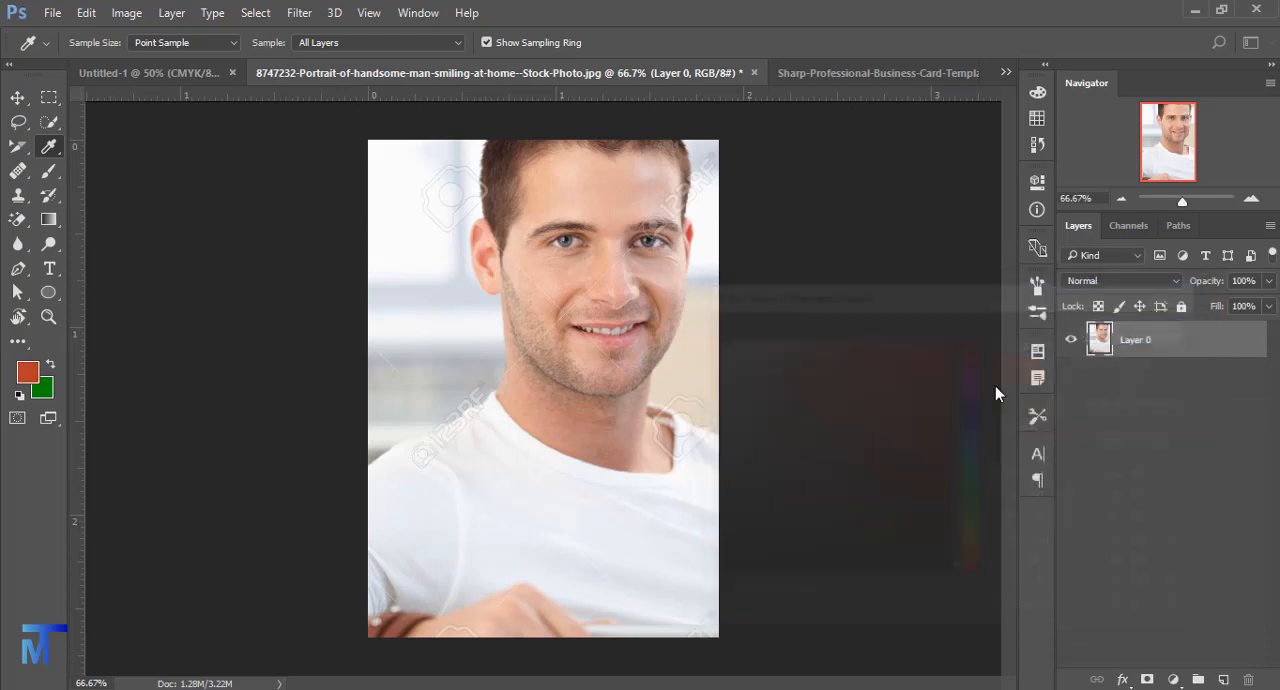
- Activate the 3D Material Eyedropper, switch to the Color Sampler tool and place sample points on the background beside the ear and on the forehead
right_click(60, 148)
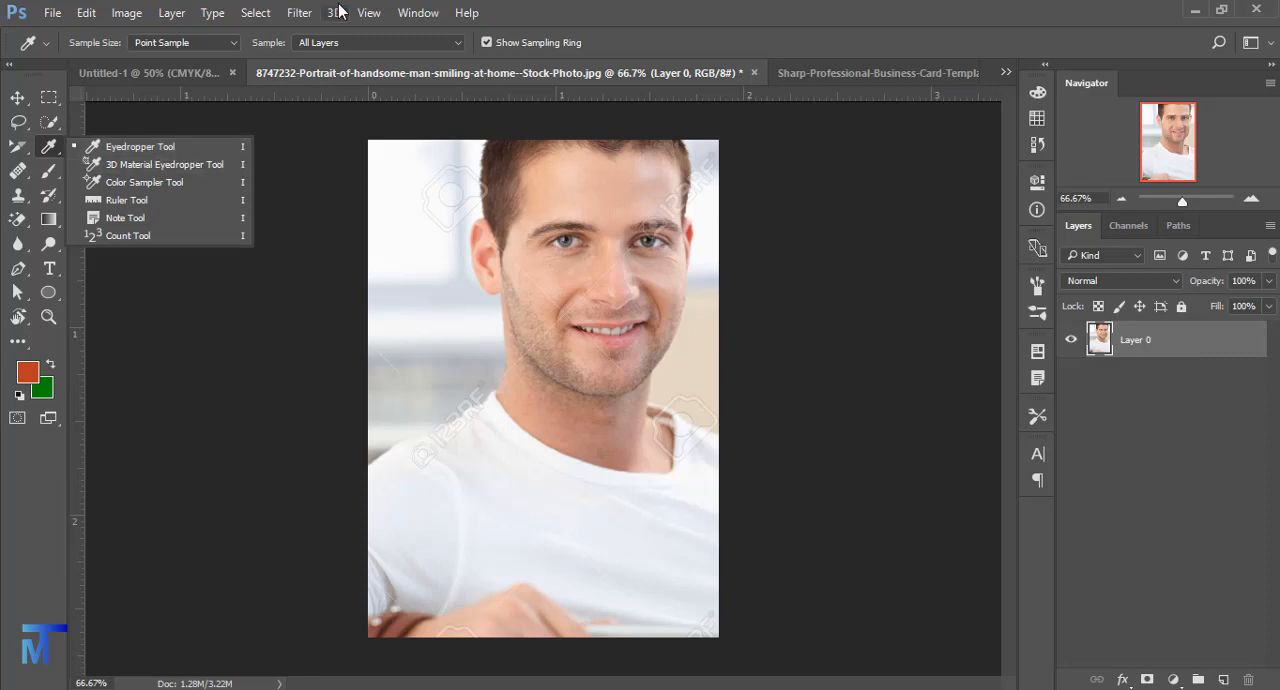
left_click(120, 165)
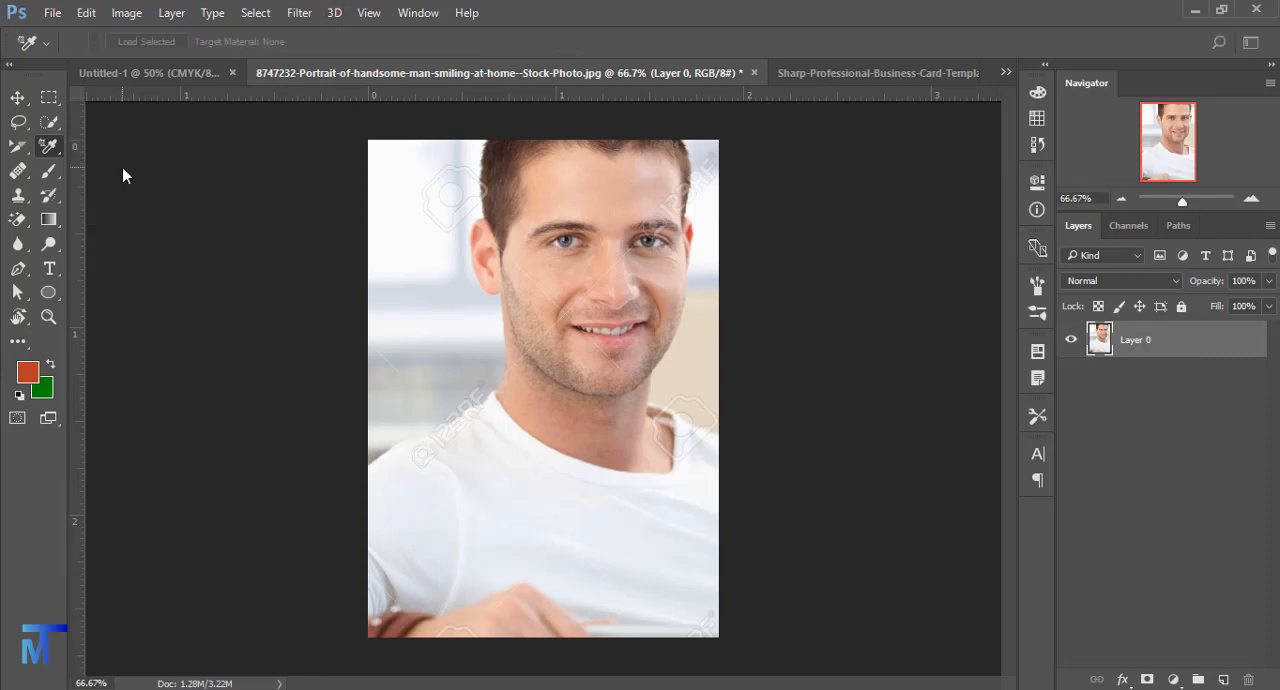
right_click(50, 150)
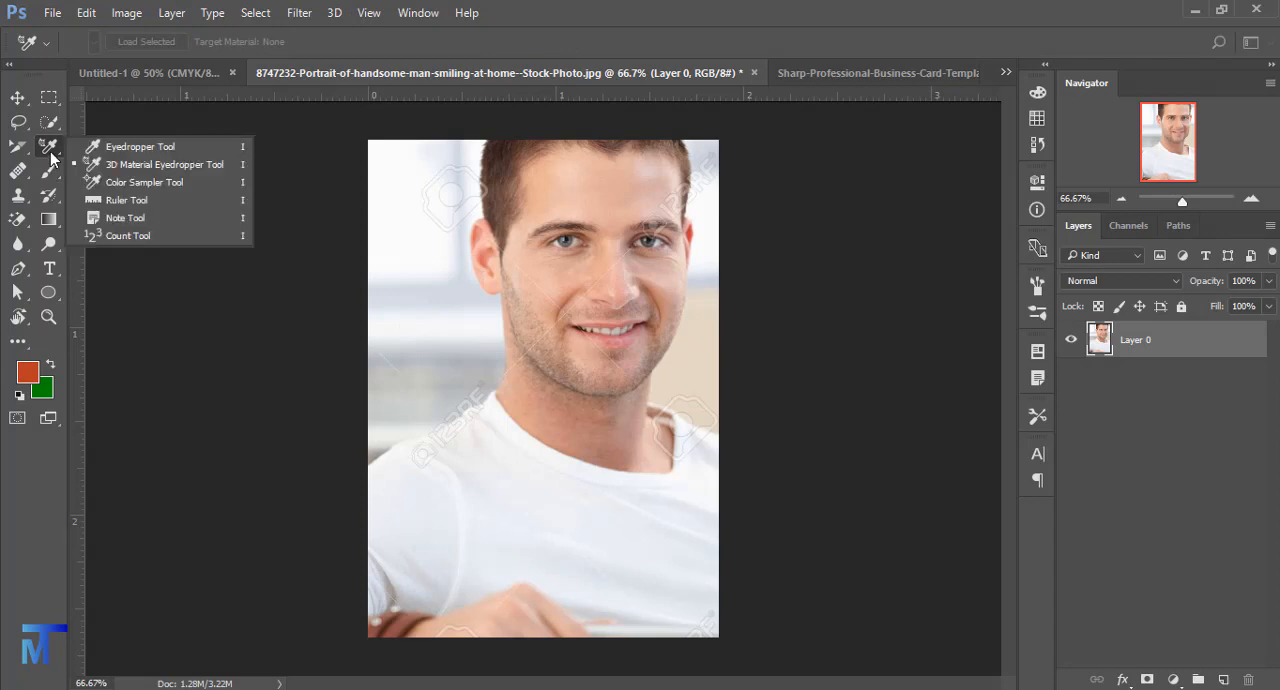
left_click(154, 185)
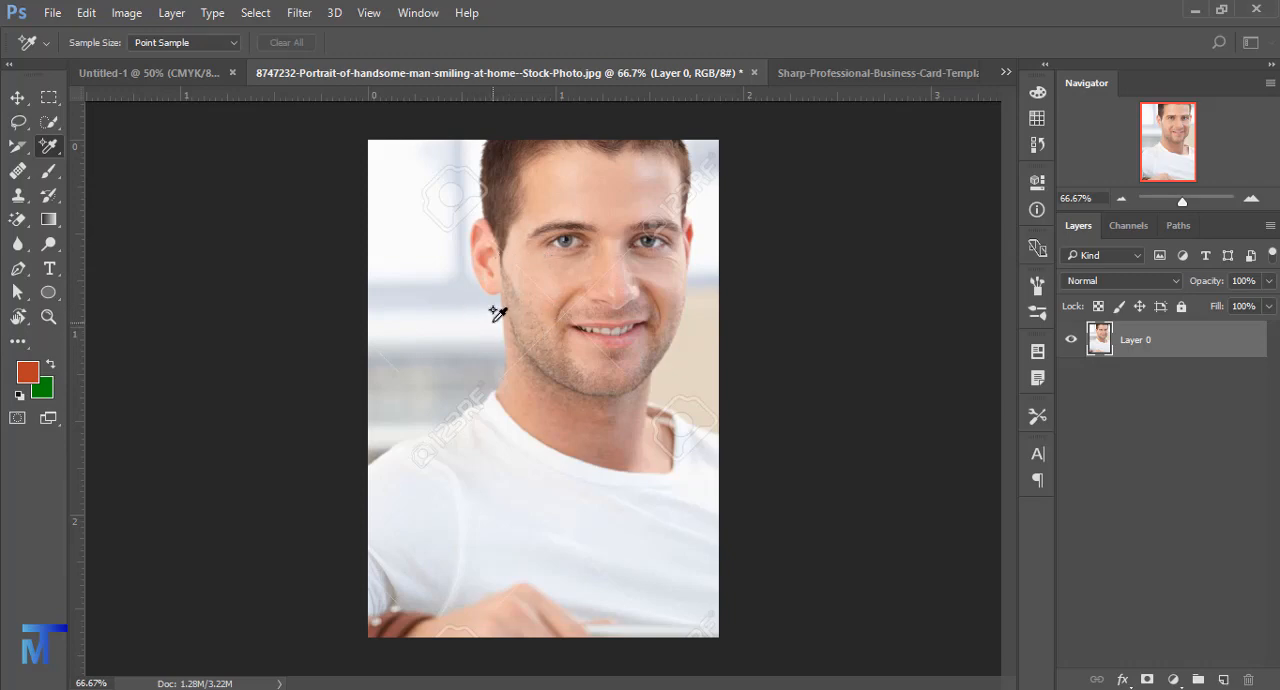
left_click(446, 290)
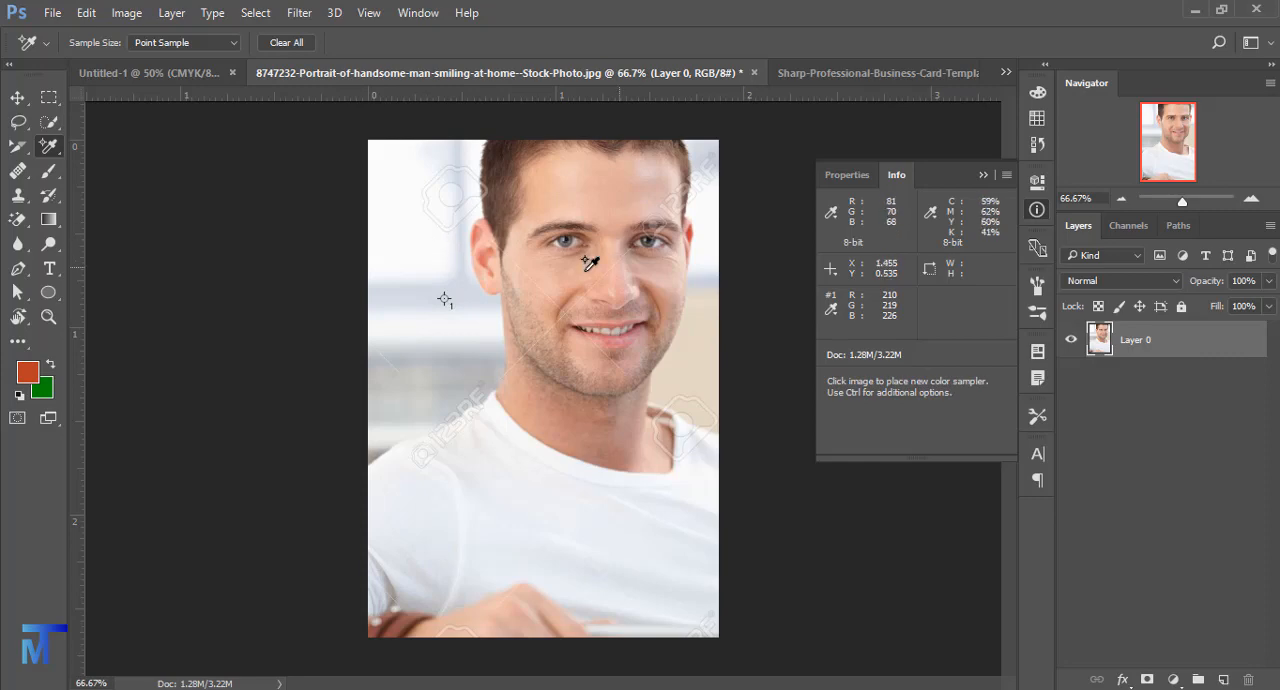
left_click(556, 188)
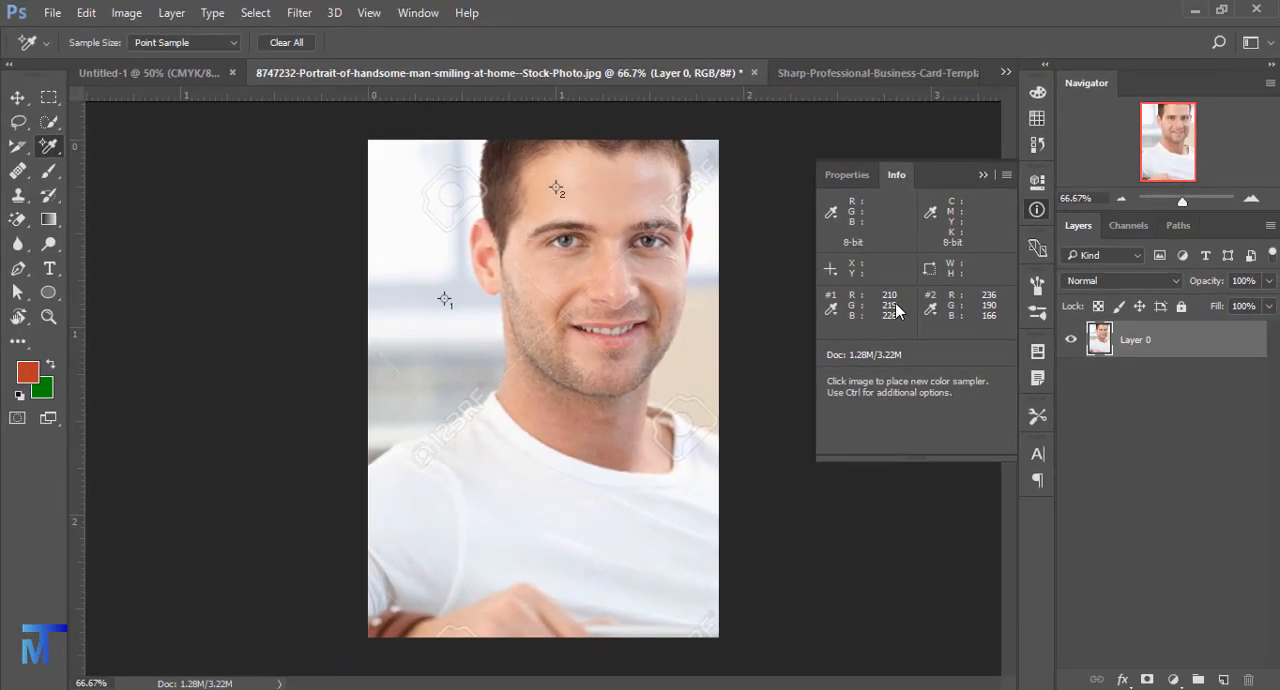
- Compare the RGB fields of the foreground Color Picker with the two sampler readings in the Info panel, and close the picker
left_click(27, 372)
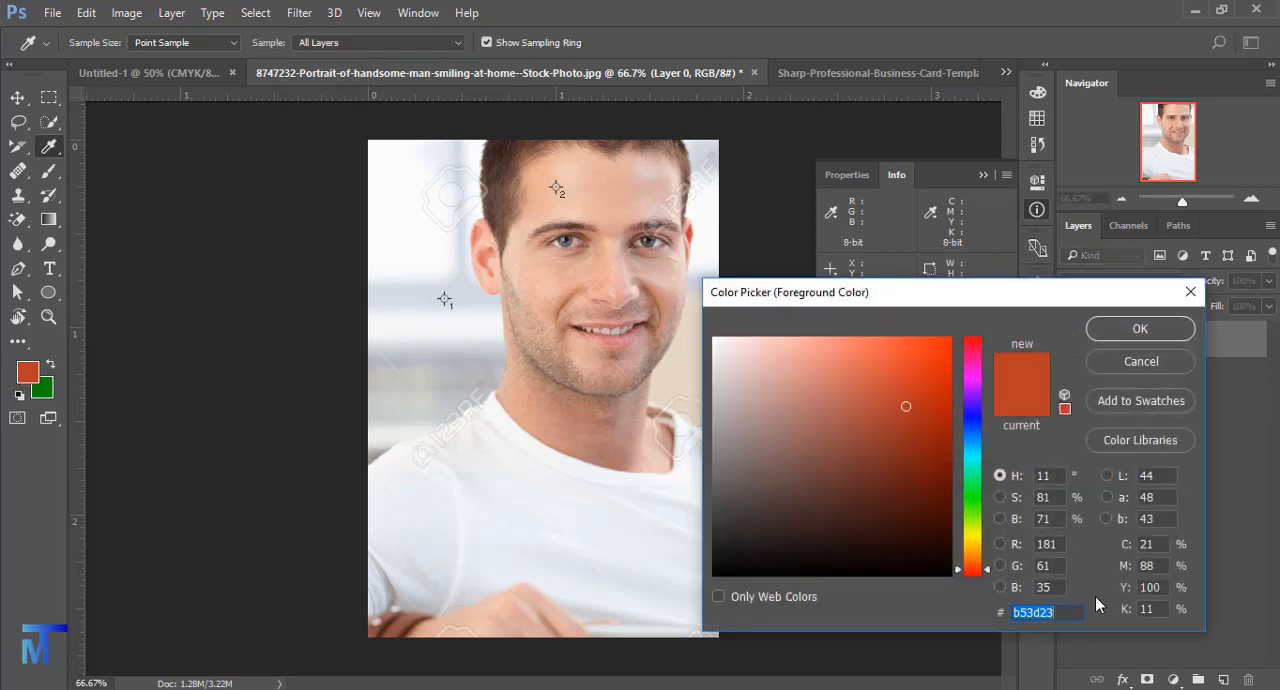
left_click_drag(1056, 543, 1036, 571)
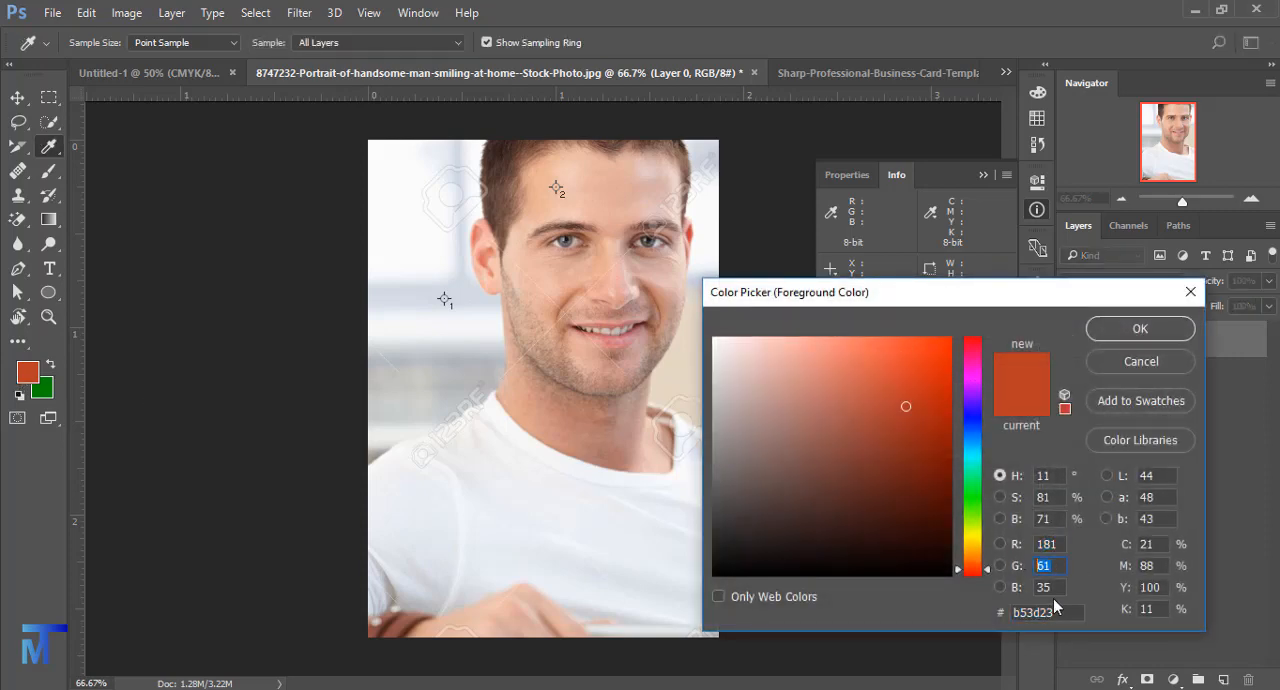
left_click_drag(986, 294, 997, 415)
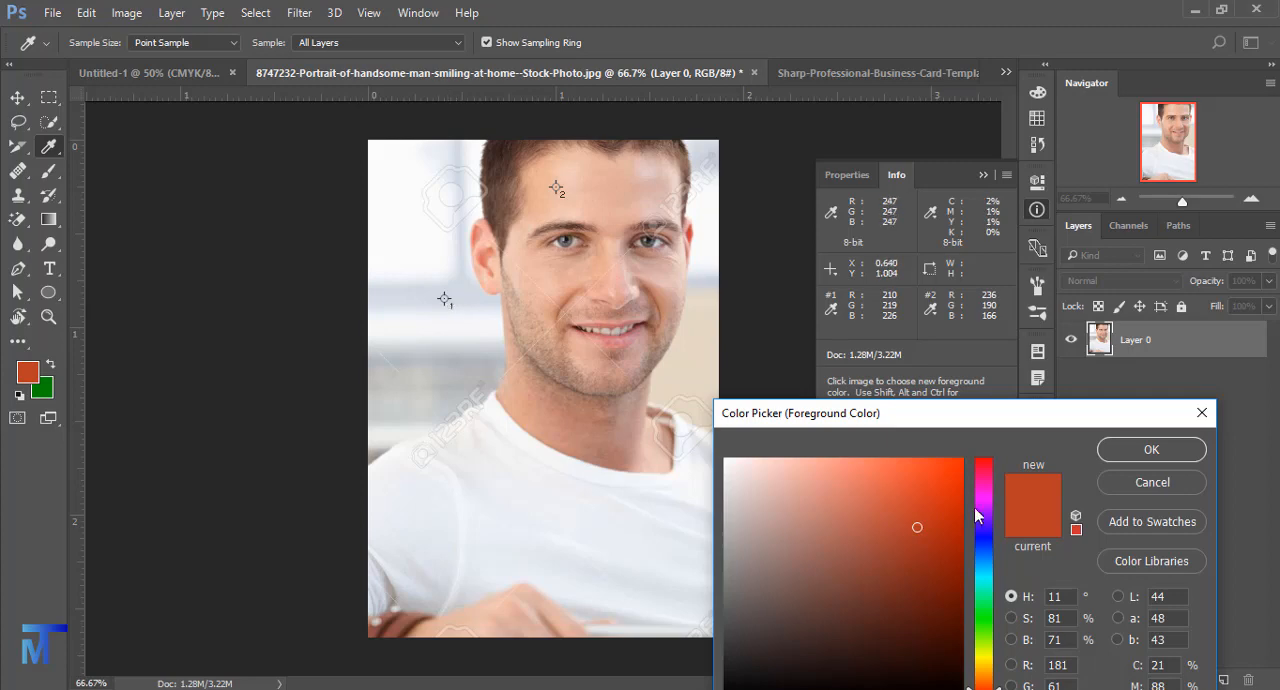
left_click(1152, 452)
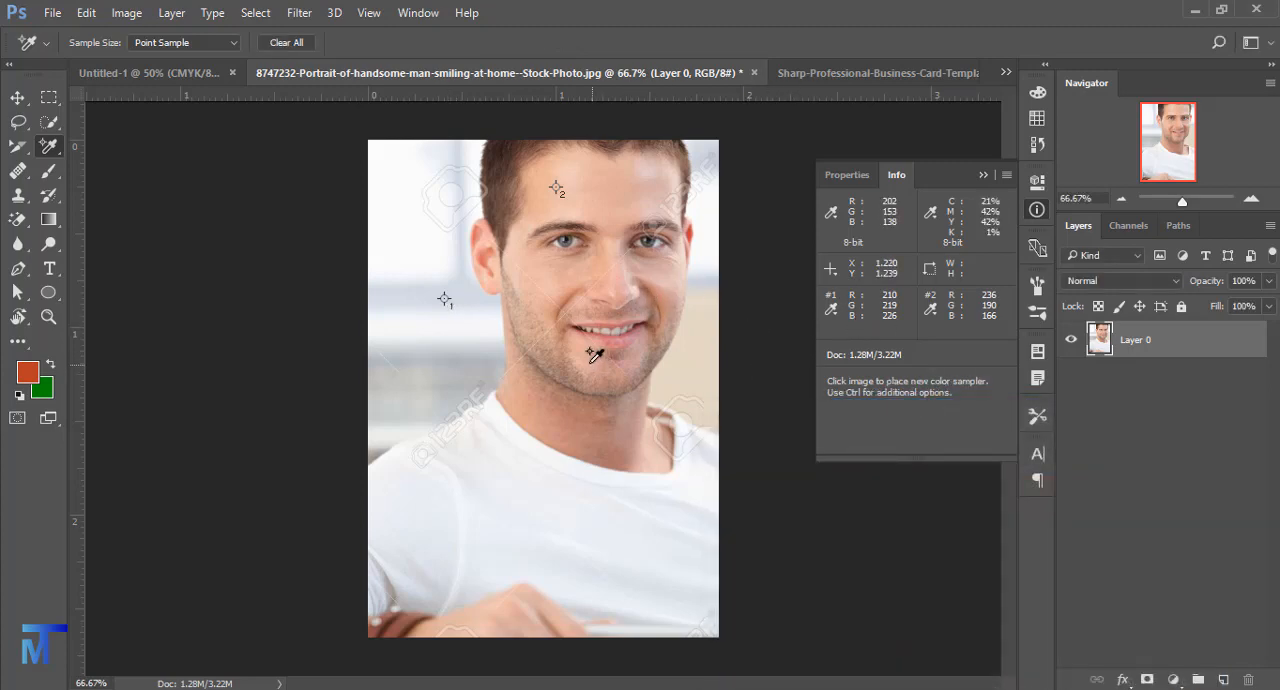
- With the Ruler tool, measure a vertical line from hairline to shirt and a diagonal from the background to the forehead, extending its upper end
right_click(48, 148)
left_click(125, 217)
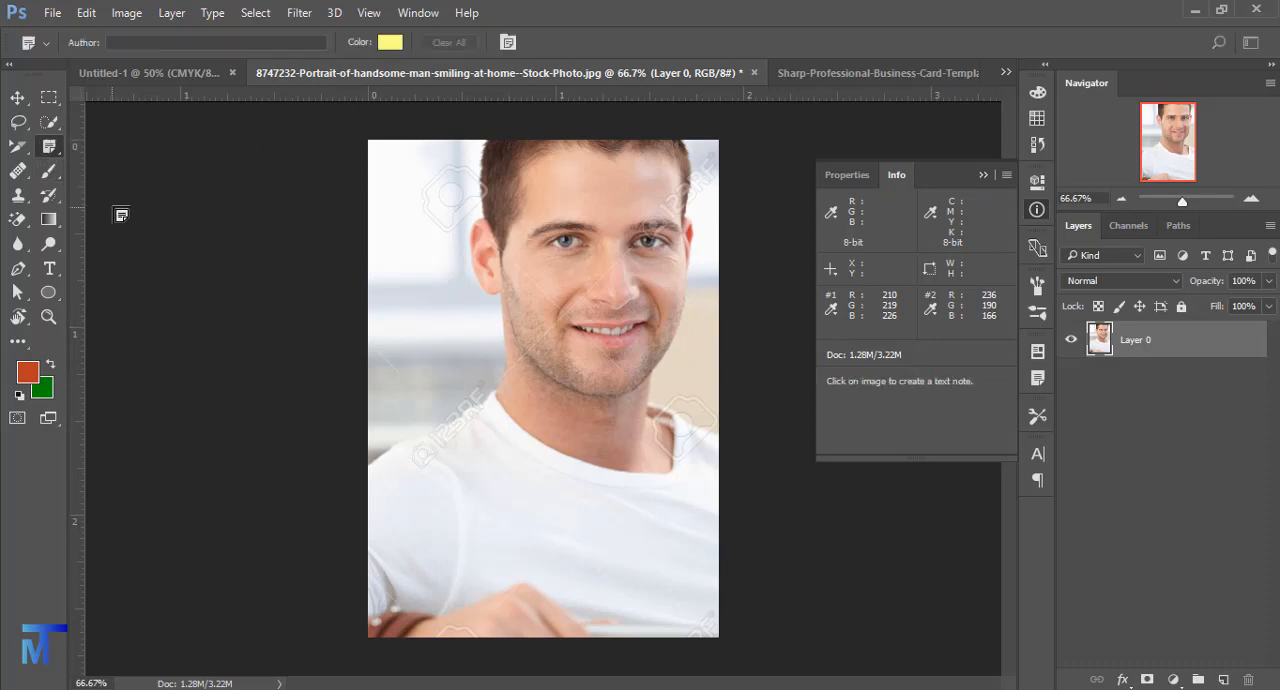
right_click(49, 150)
left_click(105, 200)
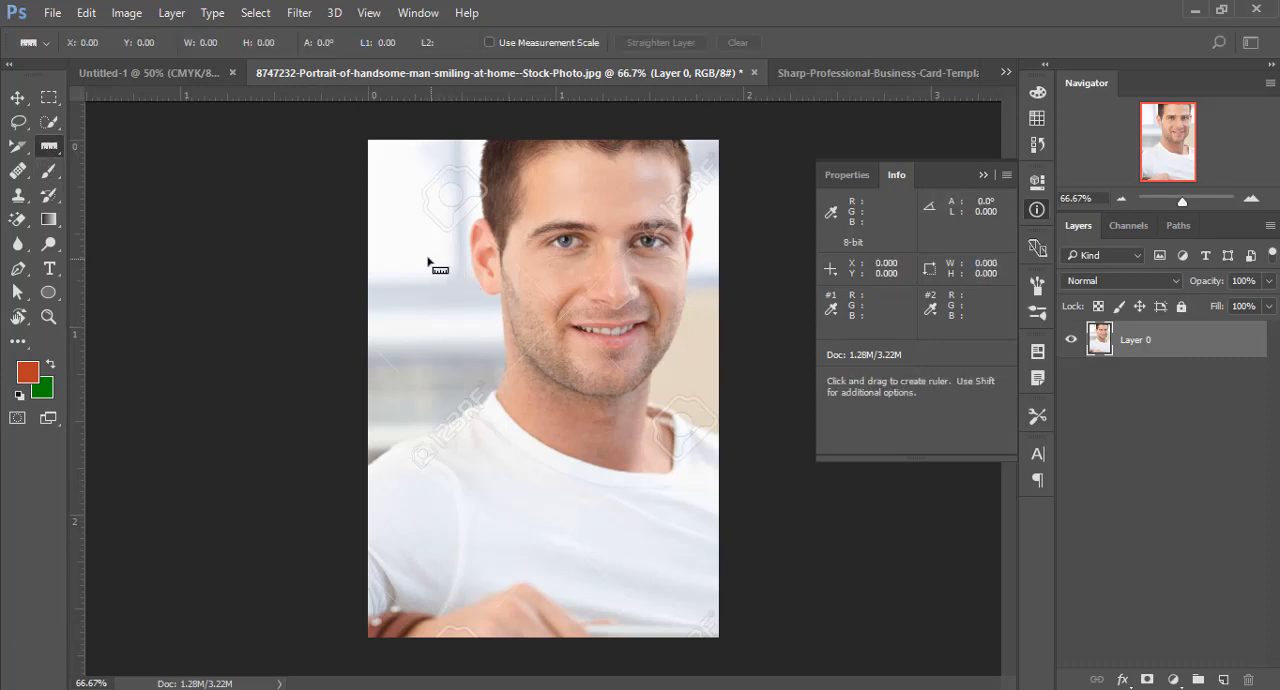
mouse_move(515, 197)
left_mouse_down()
mouse_move(528, 424)
mouse_move(566, 432)
mouse_move(515, 230)
mouse_move(514, 464)
mouse_move(524, 388)
mouse_move(491, 414)
mouse_move(517, 443)
mouse_move(516, 430)
mouse_move(930, 375)
mouse_move(948, 216)
mouse_move(945, 250)
mouse_move(957, 237)
mouse_move(951, 251)
mouse_move(523, 289)
mouse_move(509, 528)
mouse_move(528, 431)
mouse_move(530, 254)
mouse_move(521, 516)
mouse_move(523, 481)
left_mouse_up()
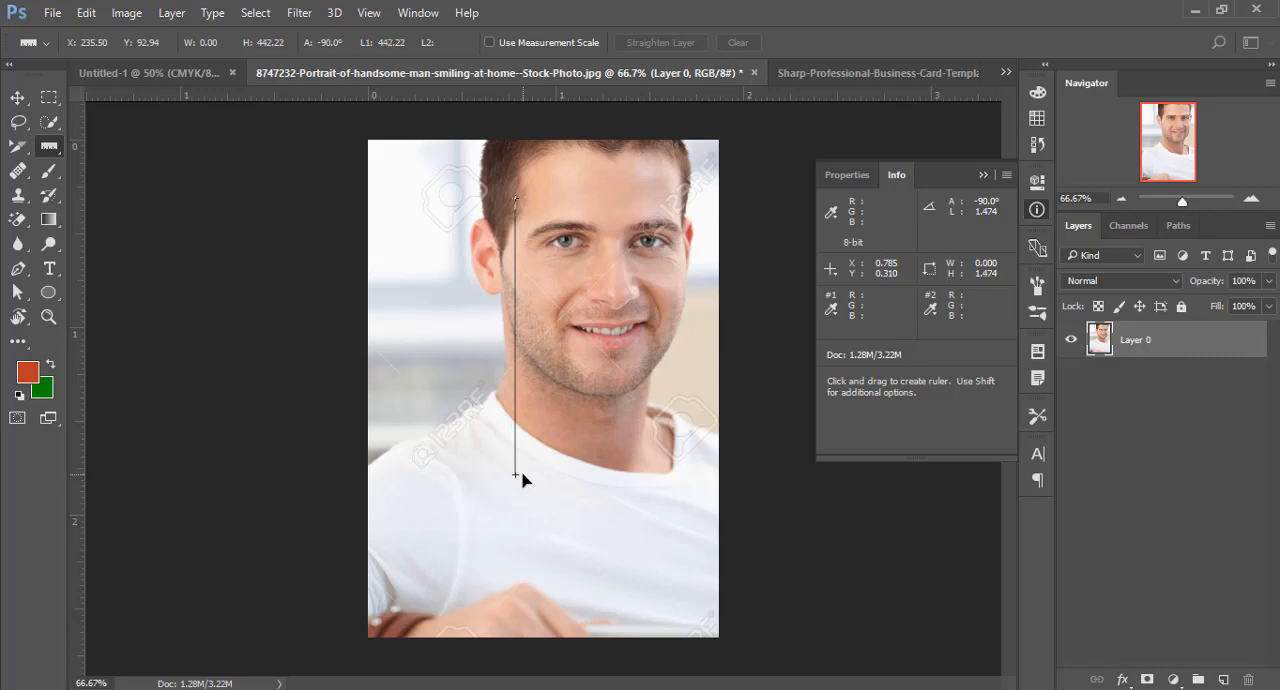
left_click_drag(401, 333, 598, 214)
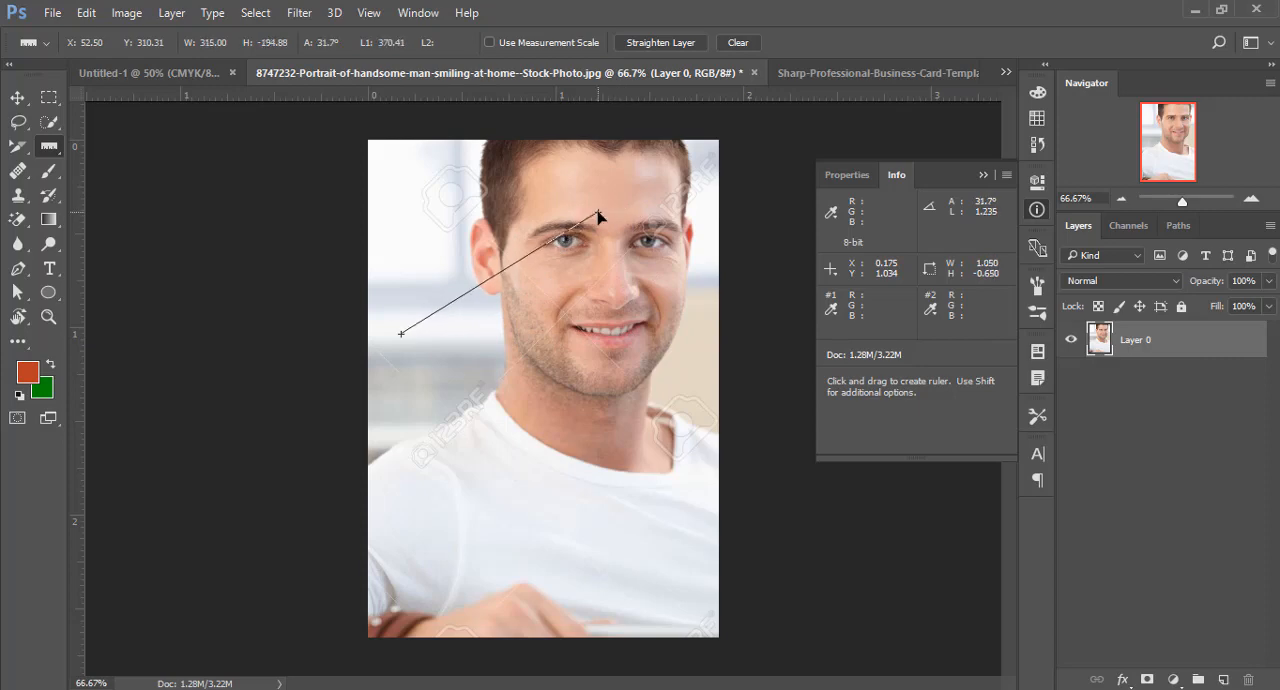
left_click_drag(598, 214, 637, 184)
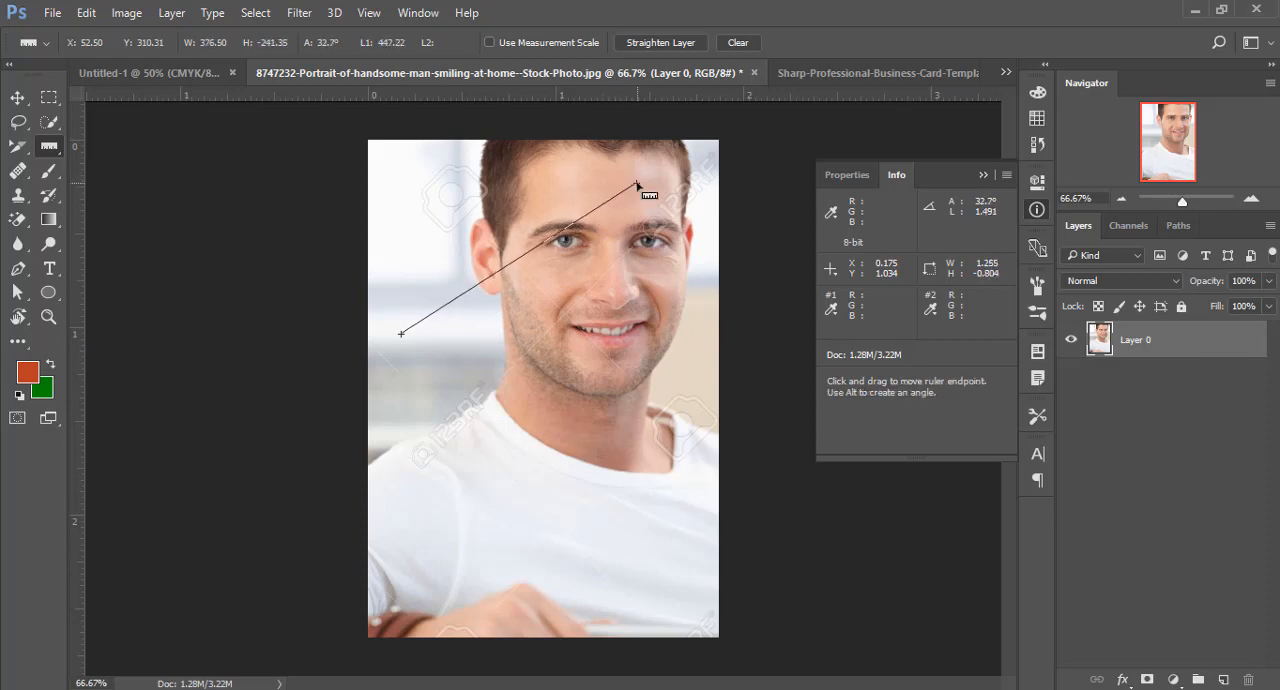
- Place two notes on the background beside the face, leaving the first empty and entering "sdfkdgjdhad dgkfgh" in the second
right_click(49, 146)
left_click(105, 219)
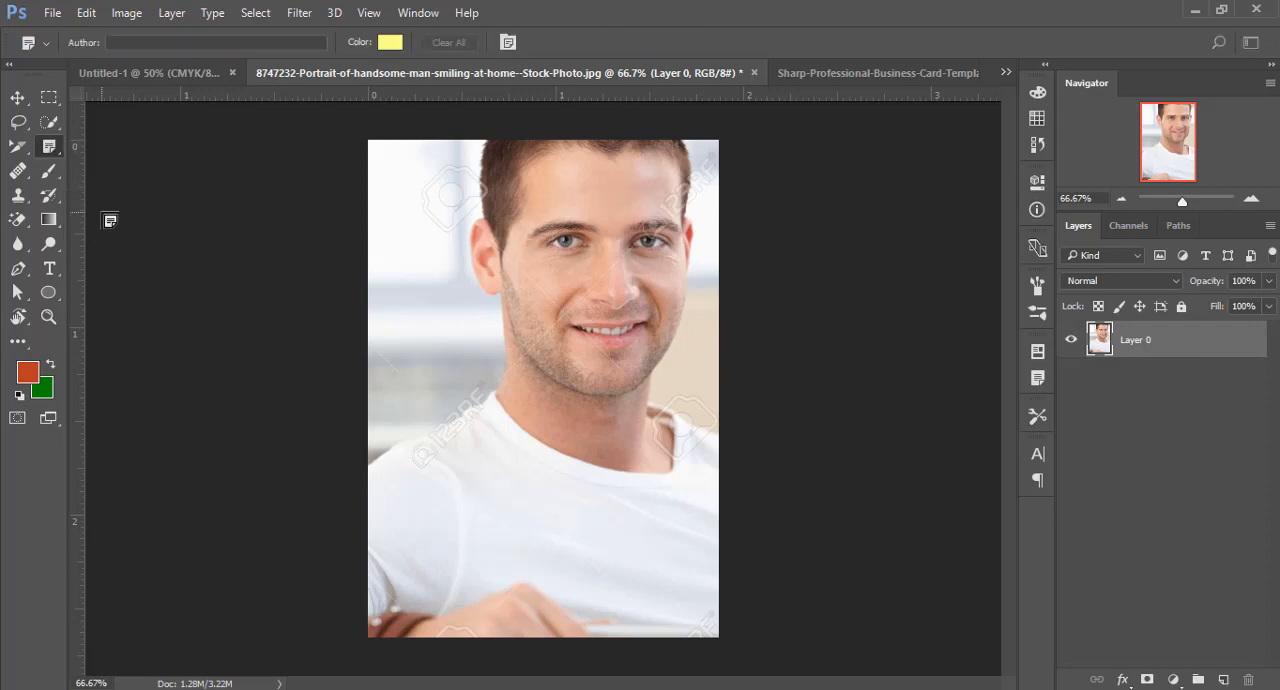
left_click(424, 299)
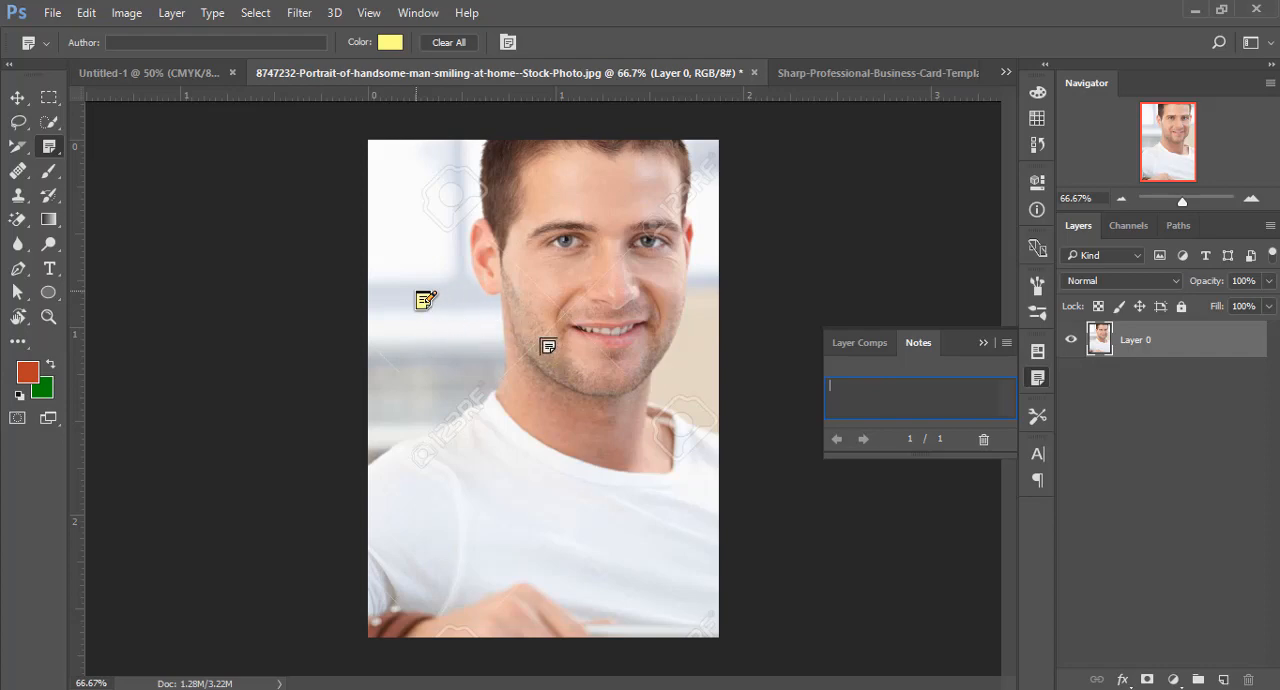
left_click(425, 302)
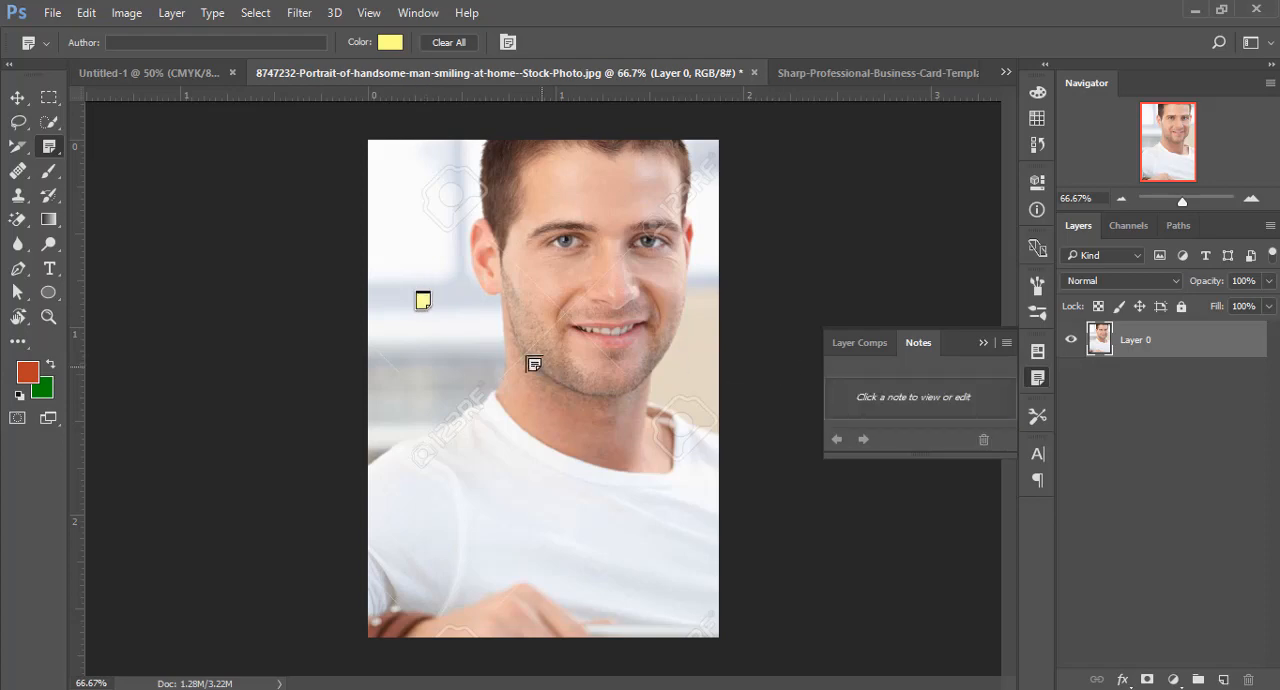
left_click(448, 328)
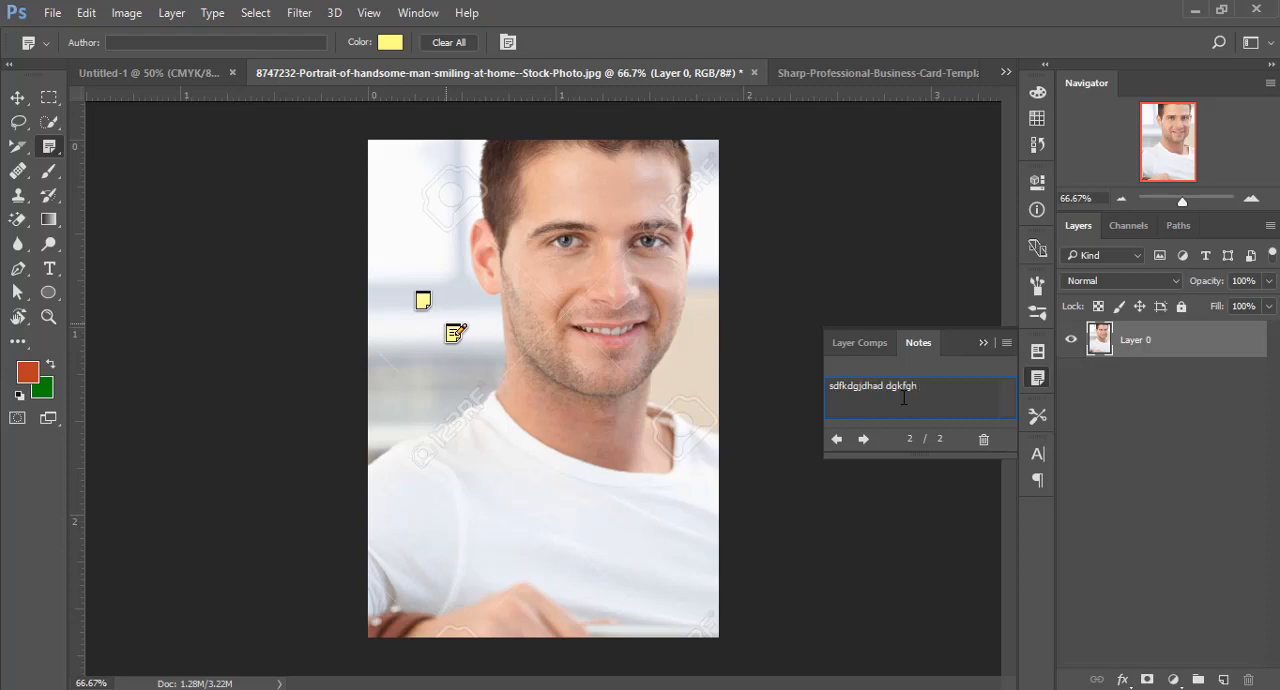
left_click(982, 342)
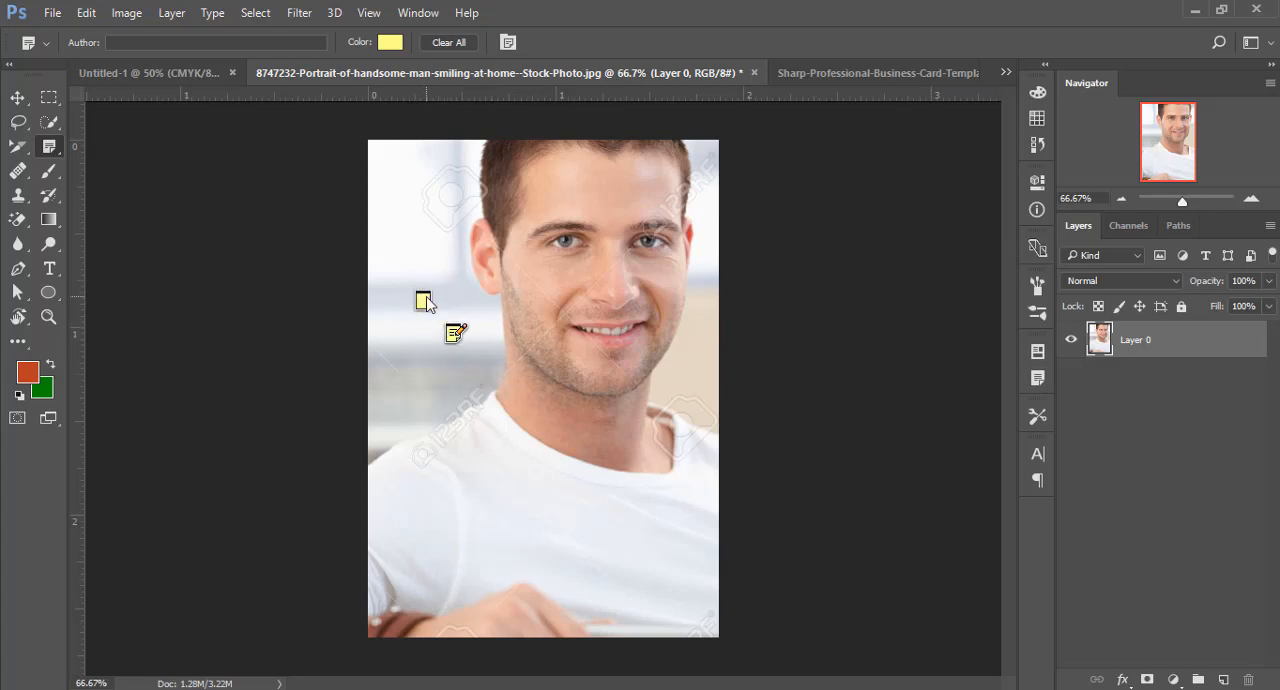
- Activate the Count tool and place the first count marker on the background above the notes
right_click(49, 146)
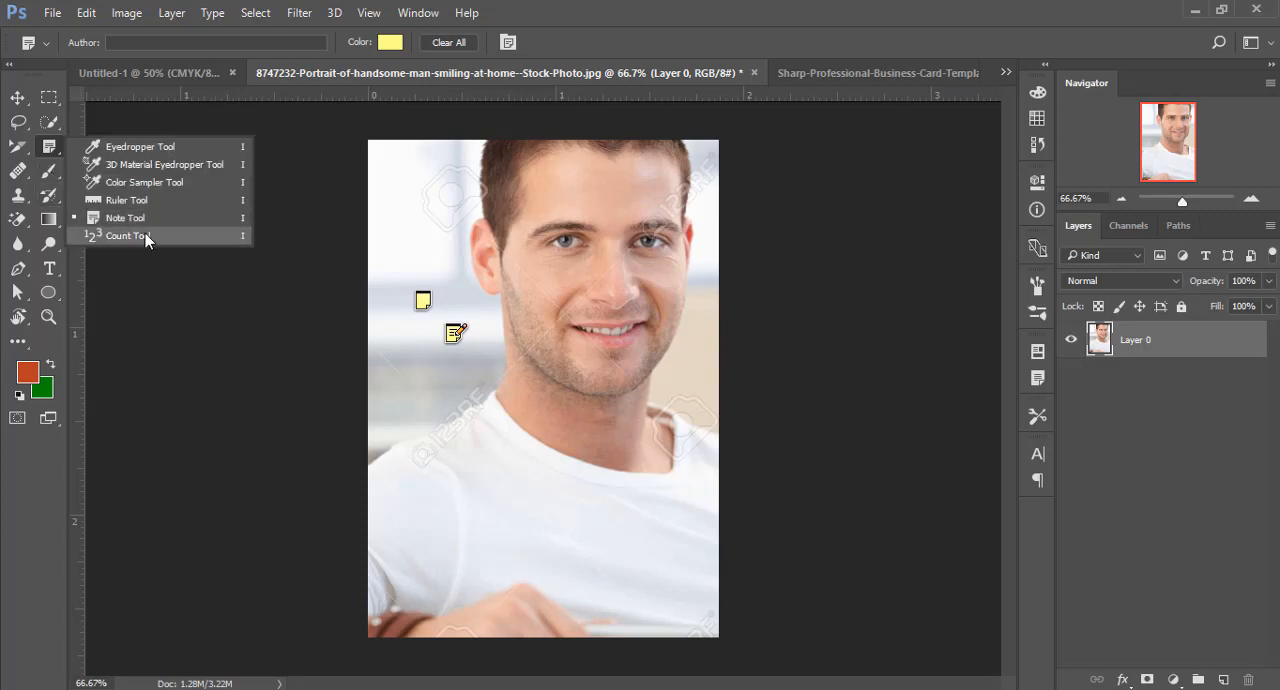
left_click(145, 233)
left_click(435, 213)
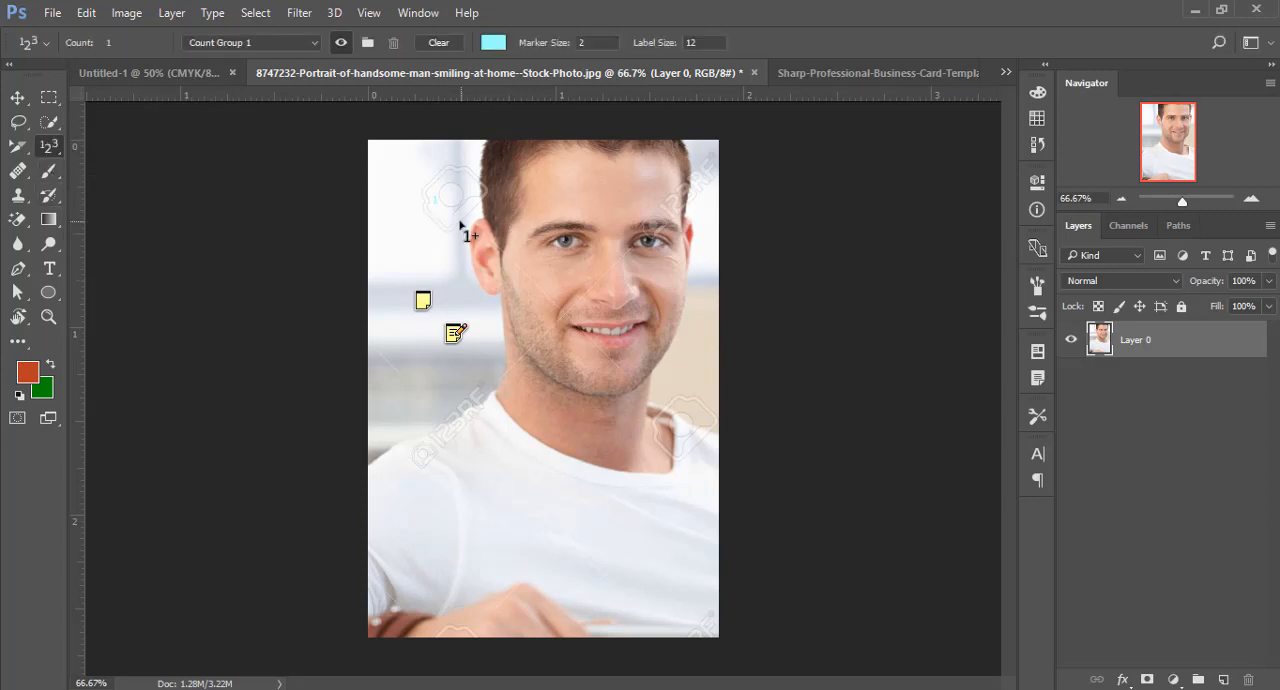
- Add count marks on the forehead and the jaw, and set the count colour to black (000000)
left_click(533, 219)
left_click(543, 364)
left_click(490, 45)
type("000000")
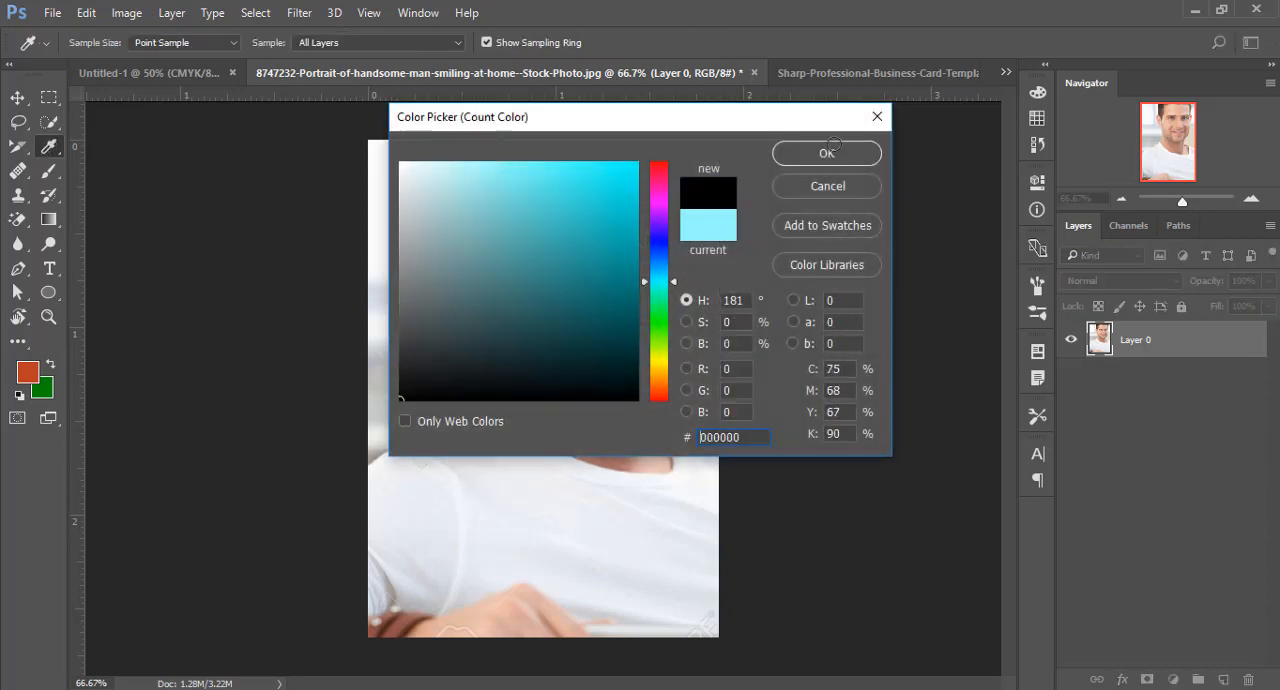
- Place five more count marks on the collar, neck, chest, lower shirt and shoulder, keeping the Count tool active
left_click(488, 425)
left_click(613, 427)
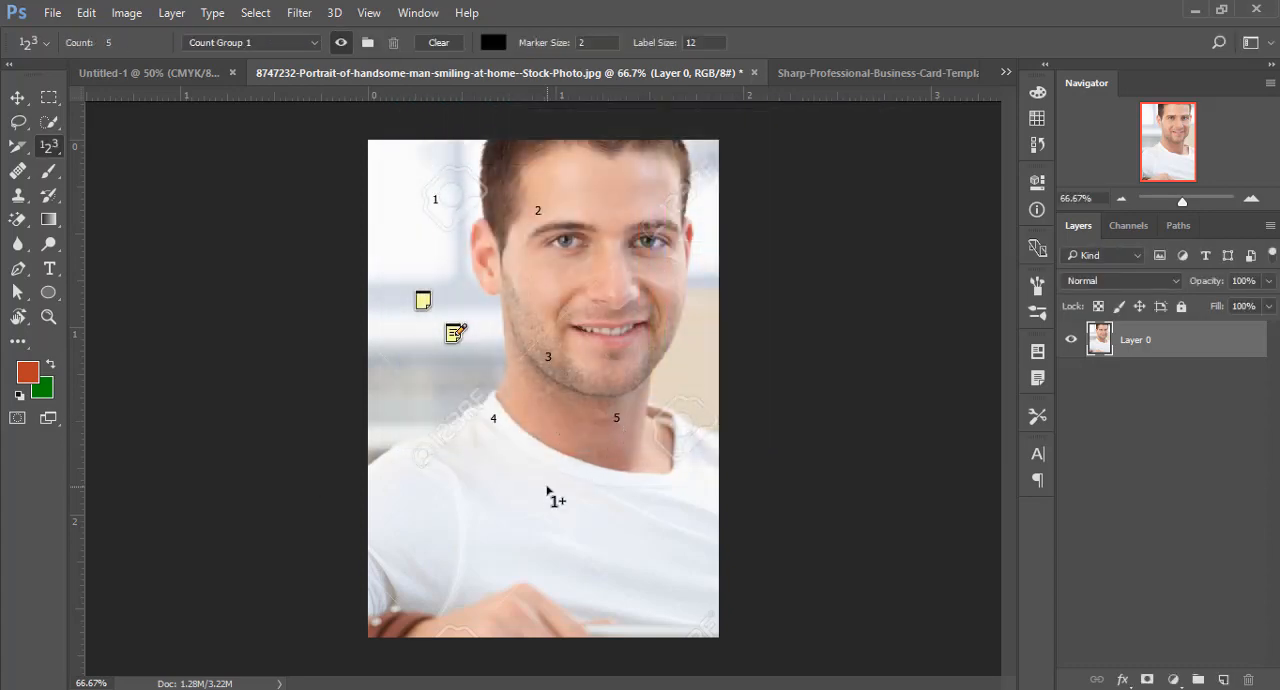
left_click(548, 488)
left_click(453, 529)
left_click(427, 470)
right_click(50, 148)
left_click(109, 234)
- Replace the Slice Select tool with the Crop tool, switch to the Move tool and return to the Crop tool without cropping
left_click(22, 149)
right_click(22, 149)
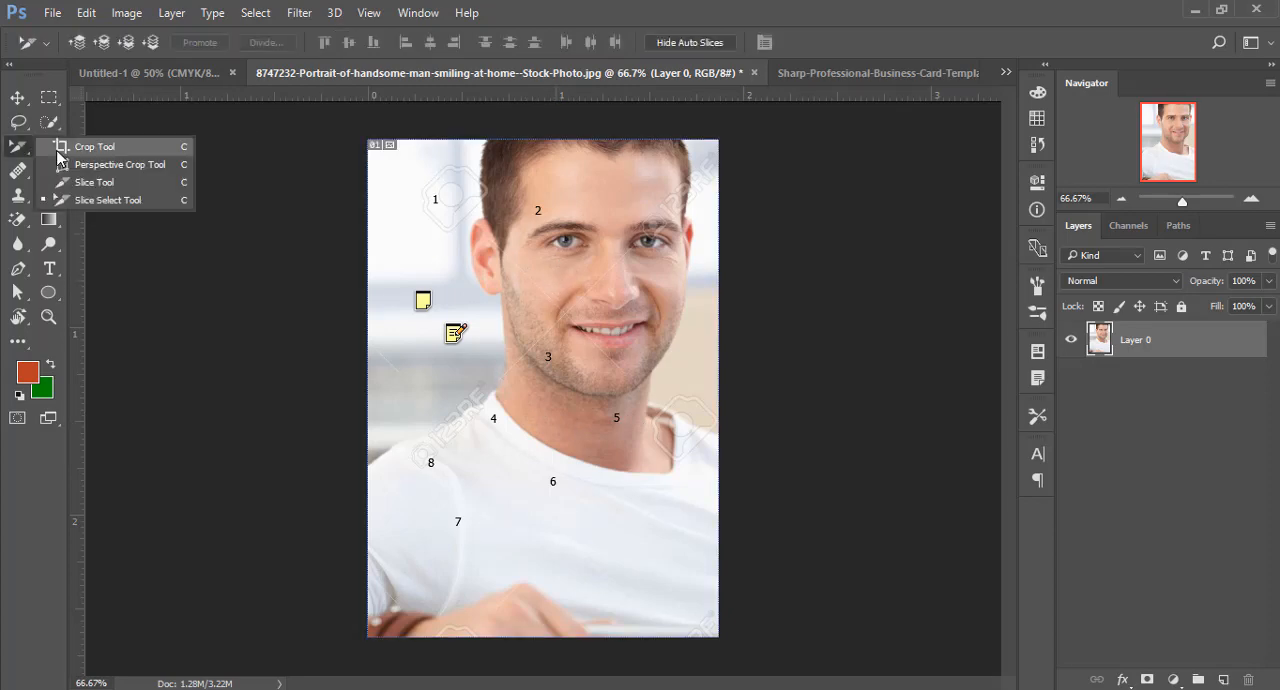
left_click(60, 151)
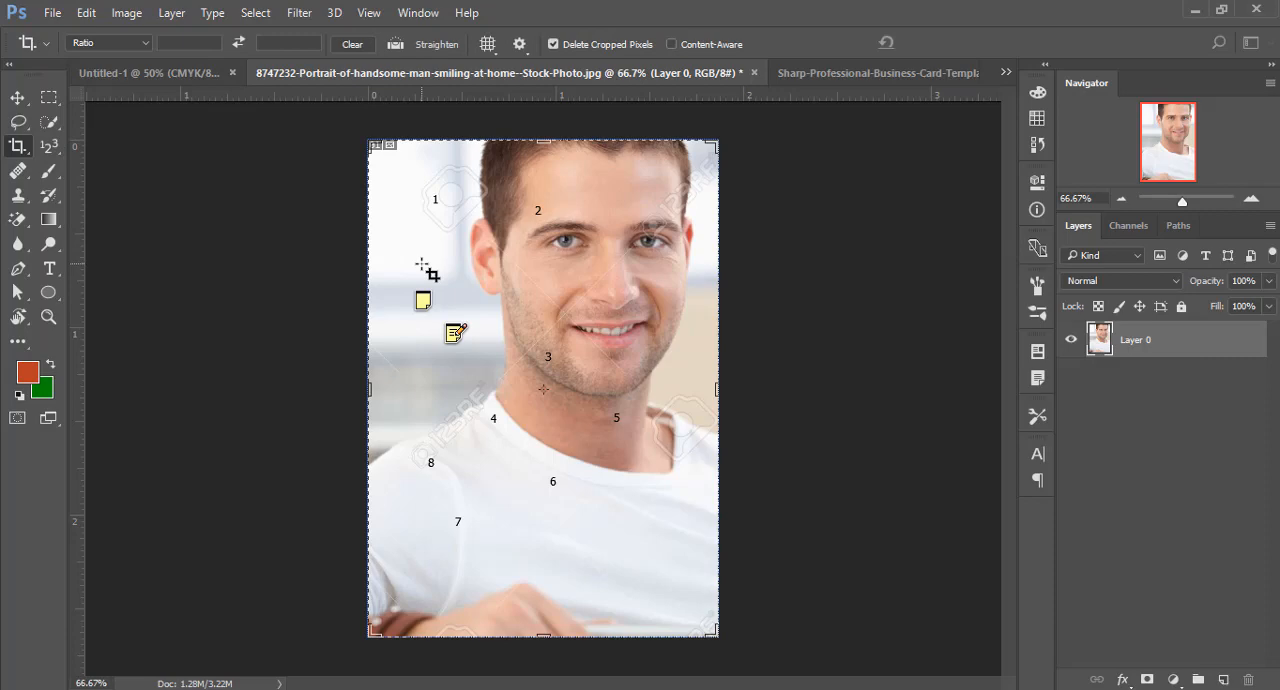
key("v")
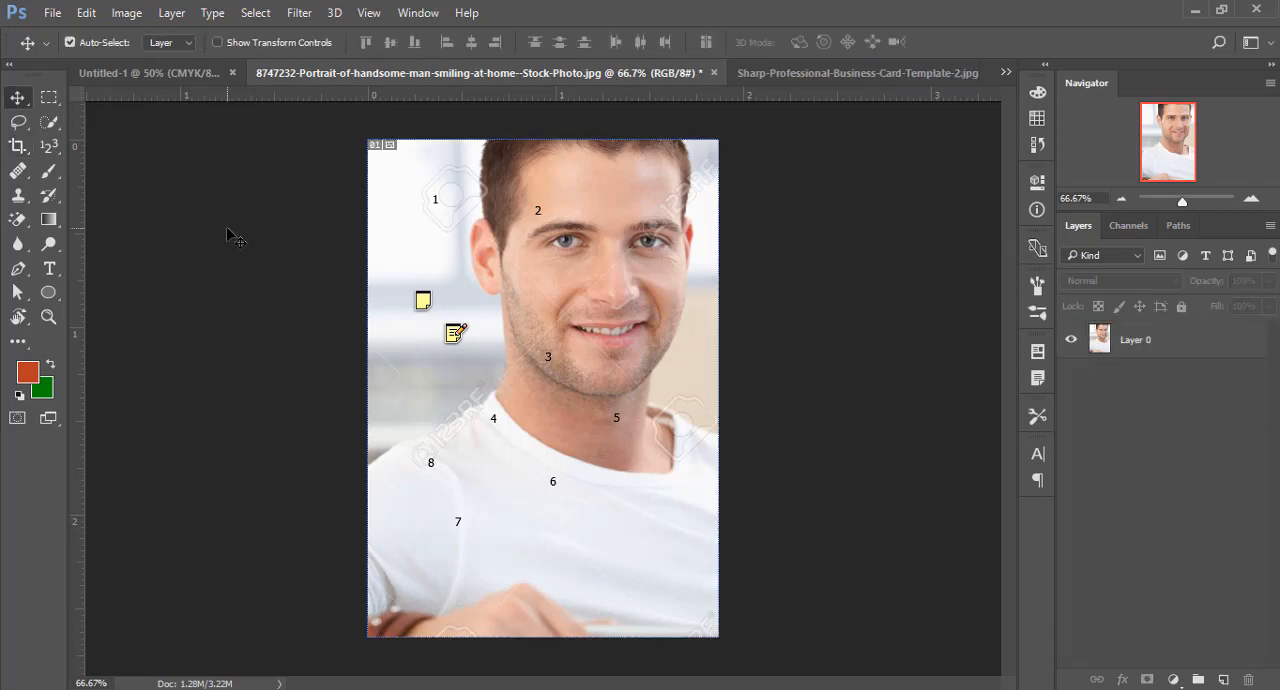
left_click(28, 156)
right_click(29, 158)
left_click(21, 150)
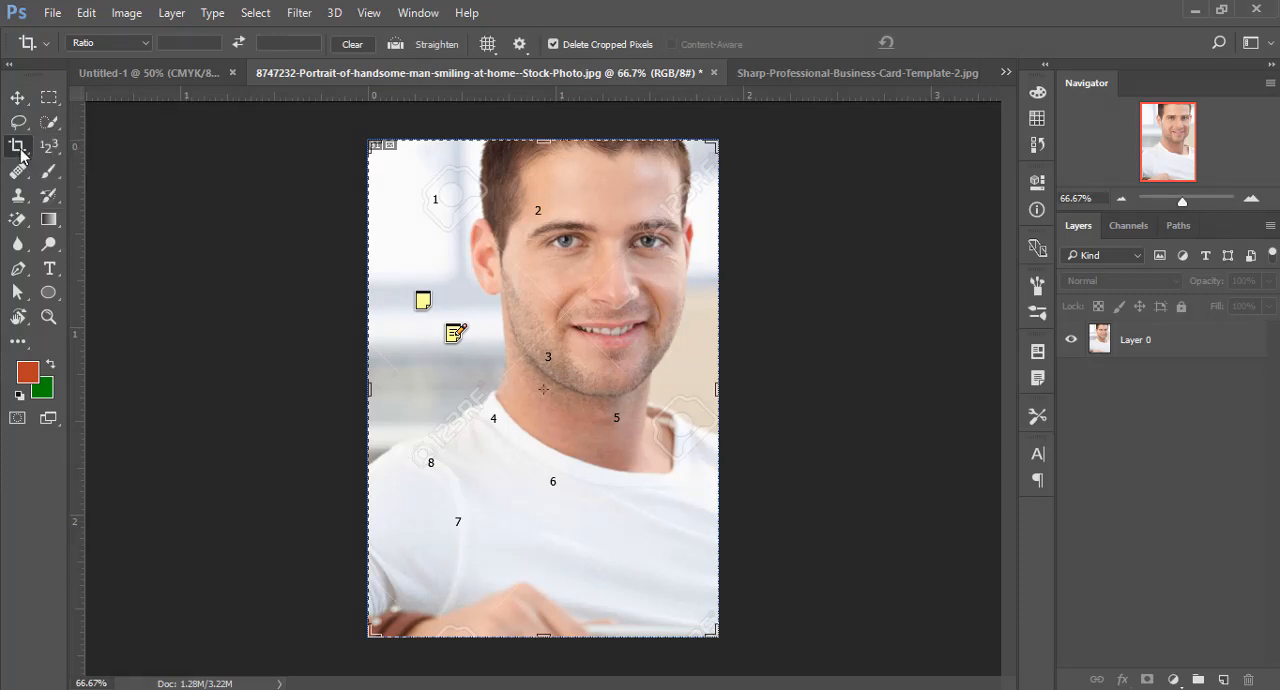
- Replace the Count tool with the Eyedropper tool as the active tool of its group
left_click(45, 152)
right_click(45, 152)
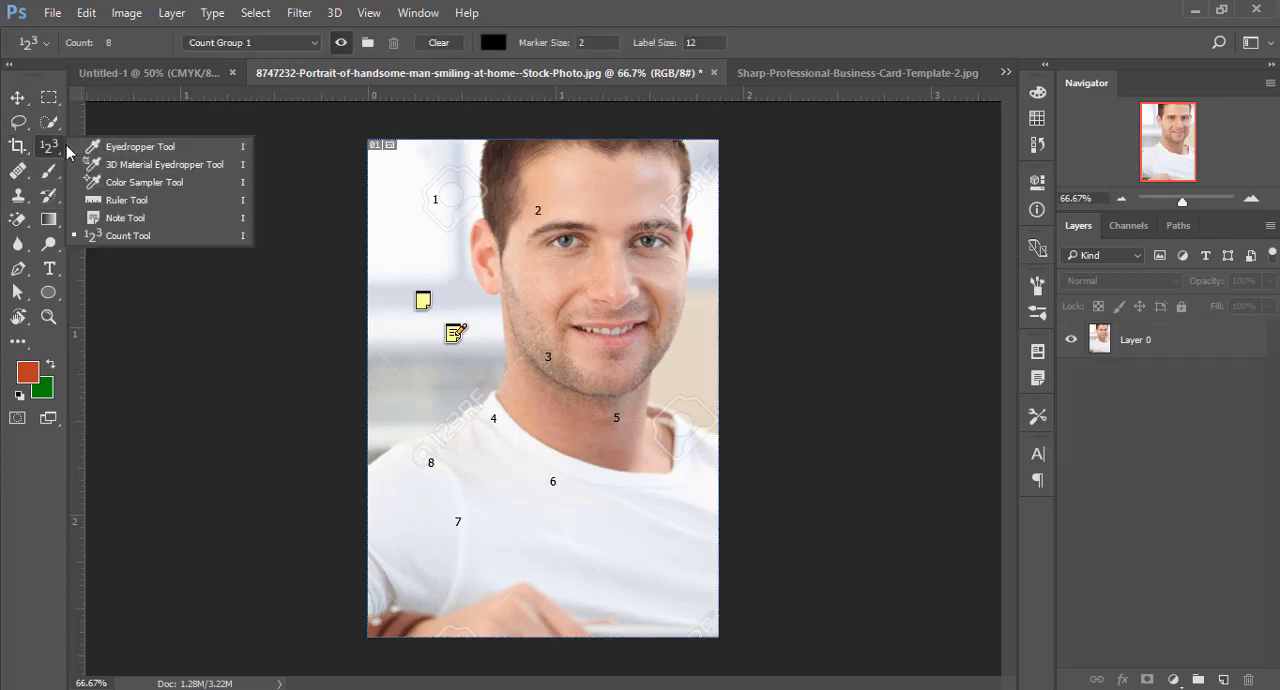
left_click(133, 149)
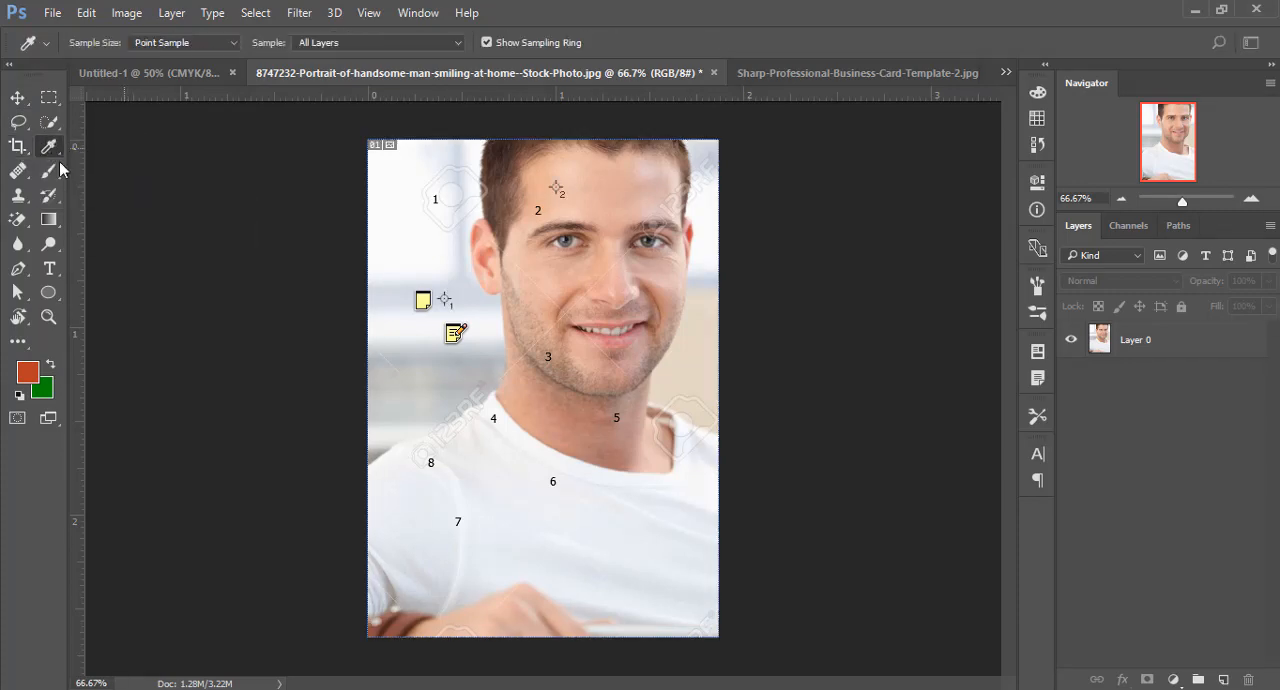